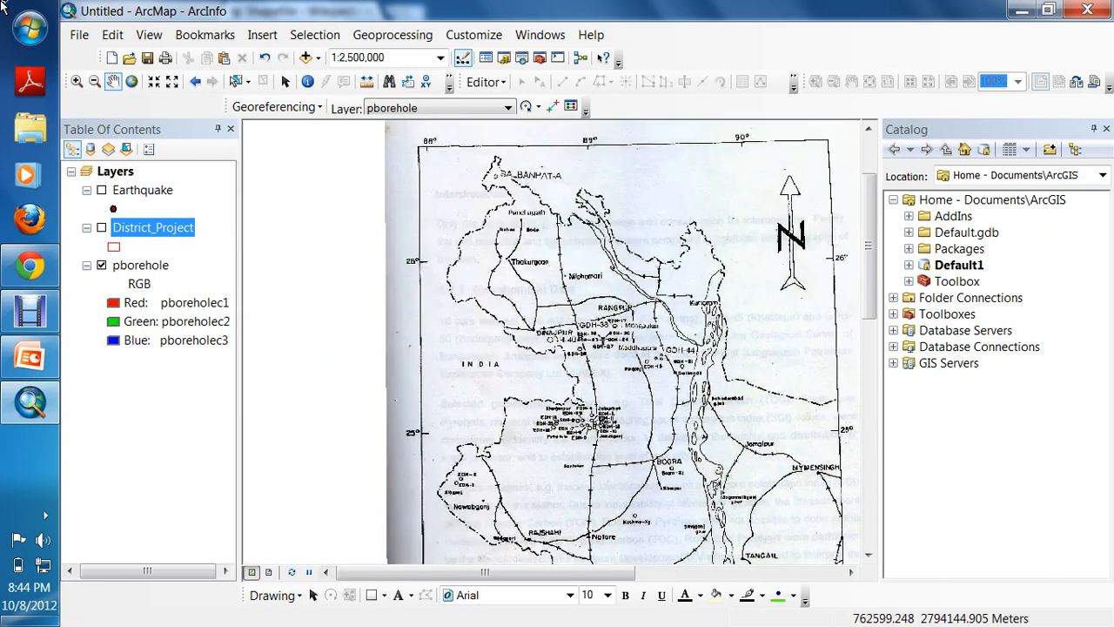
Examine the borehole symbols and labels on the scanned pborehole map, both close up and at full extent
click(77, 81)
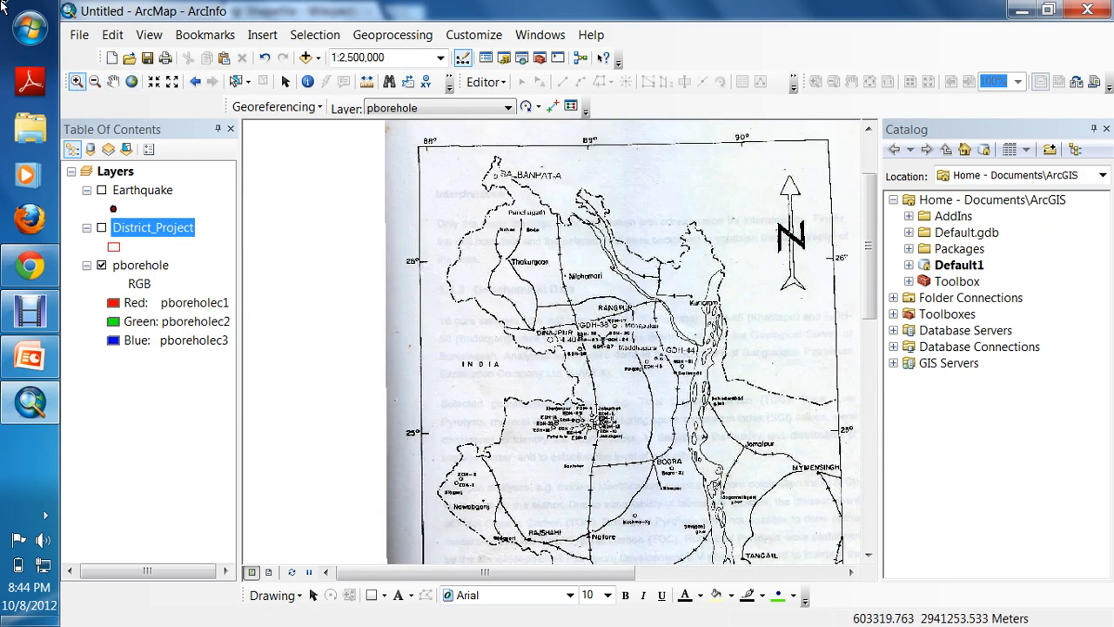
key(Page_Up)
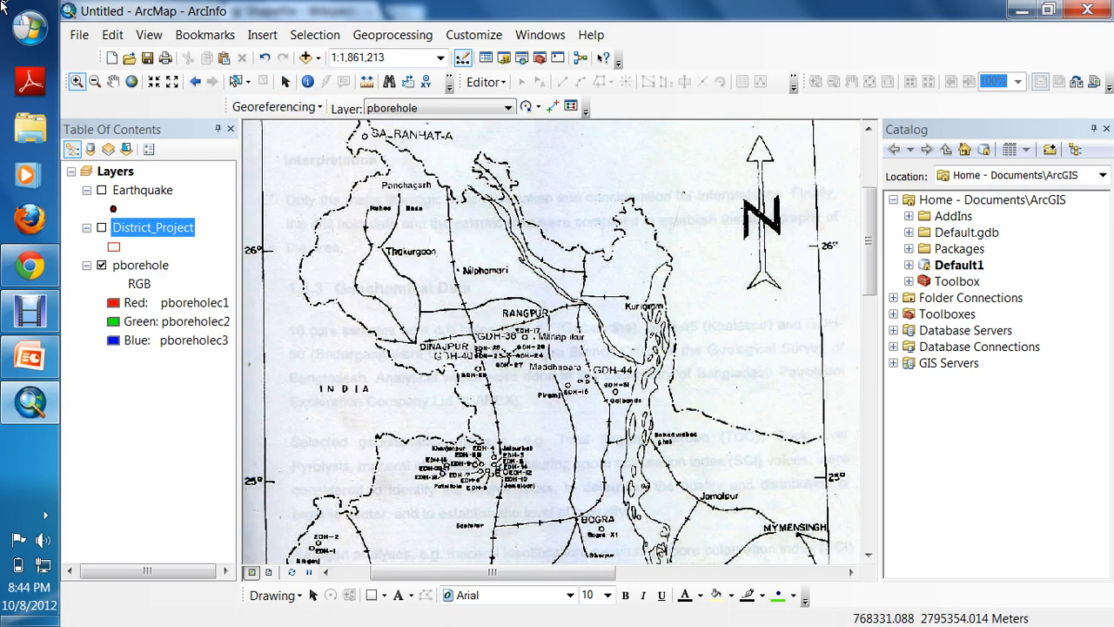
key(Page_Up)
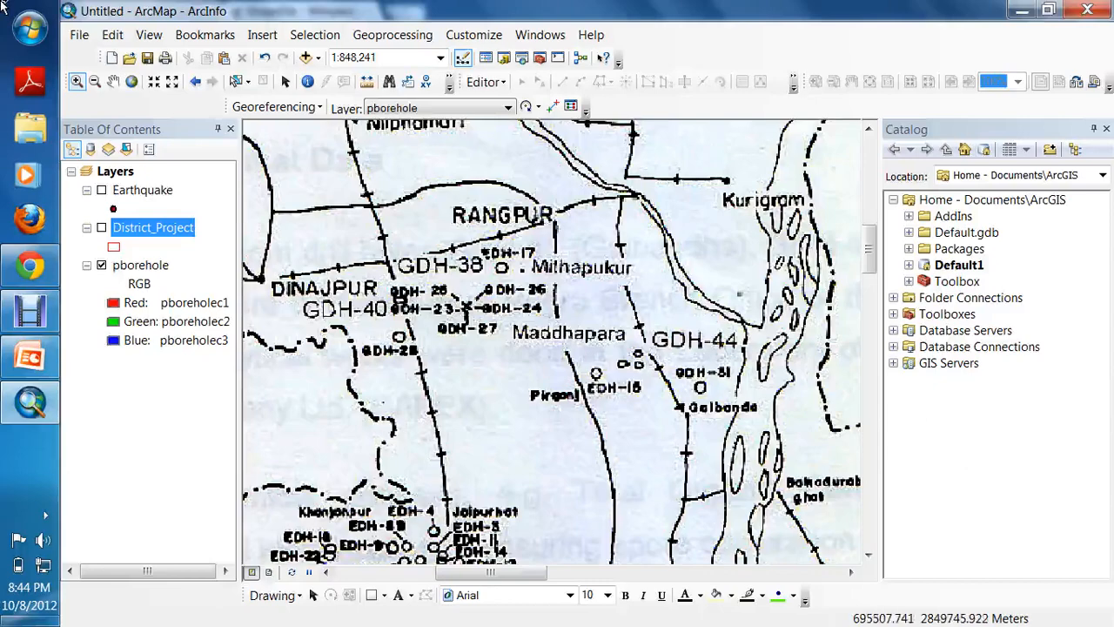
click(113, 81)
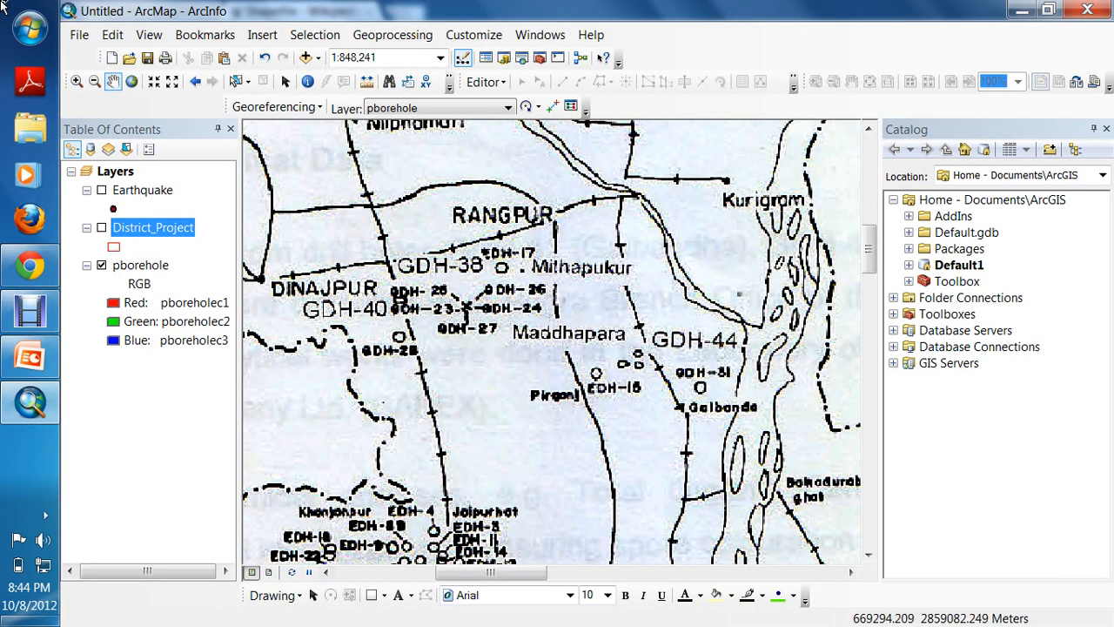
drag(502, 262, 564, 445)
drag(392, 287, 608, 483)
click(132, 81)
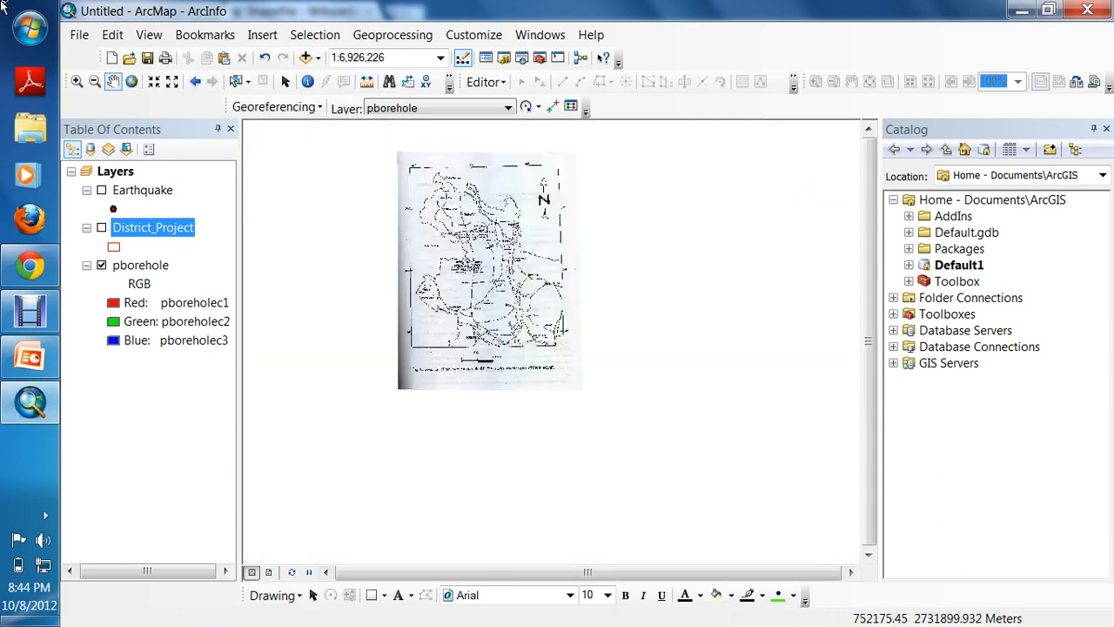
click(76, 81)
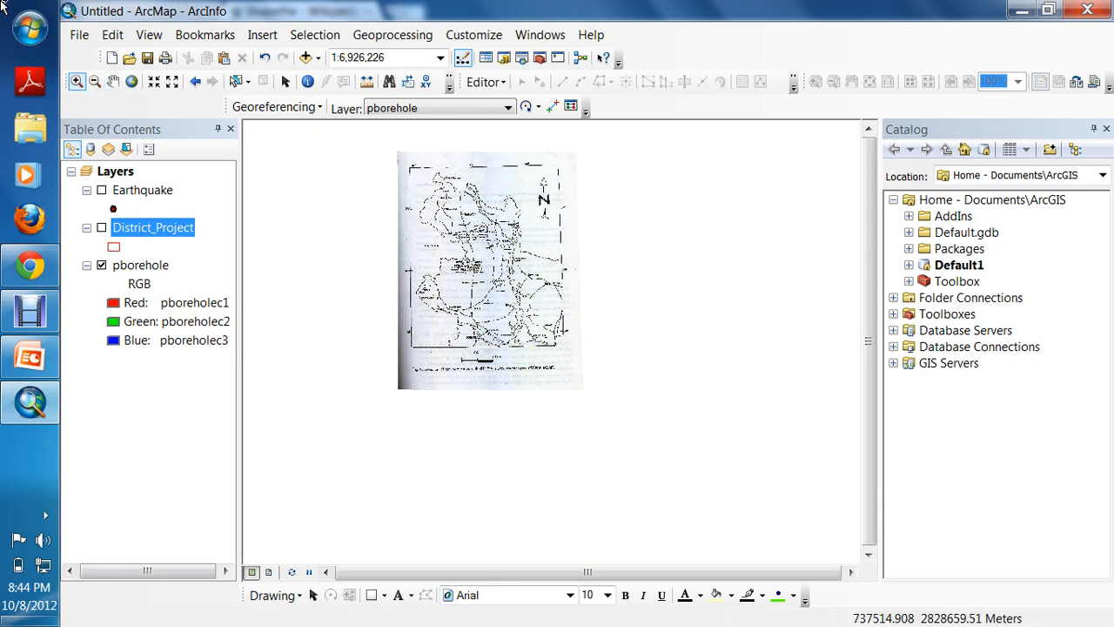
drag(372, 152, 724, 525)
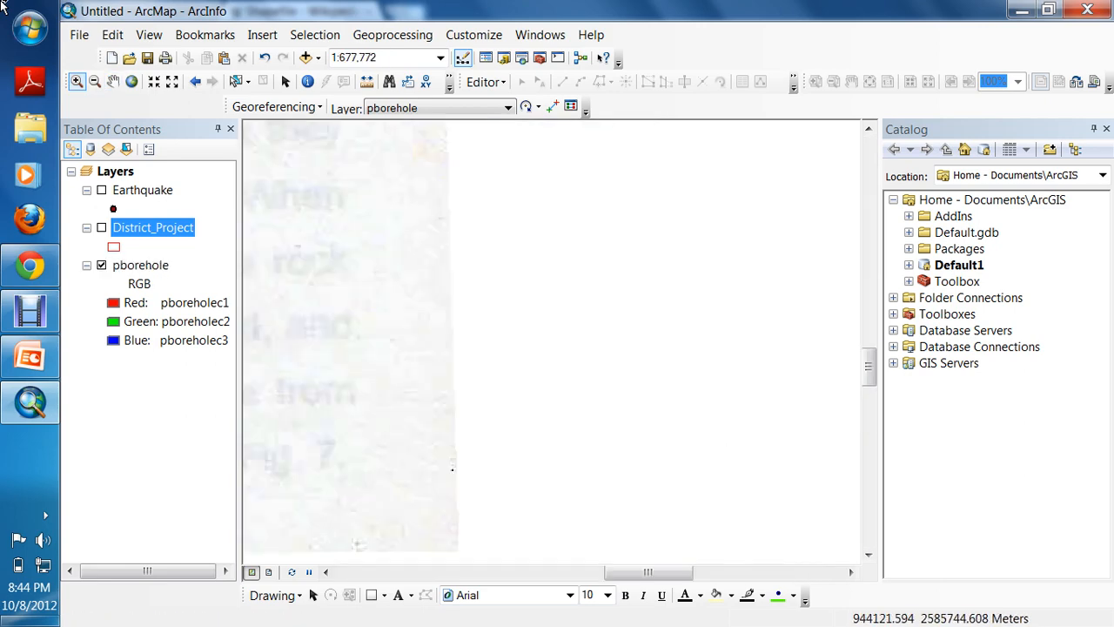
click(113, 81)
click(131, 81)
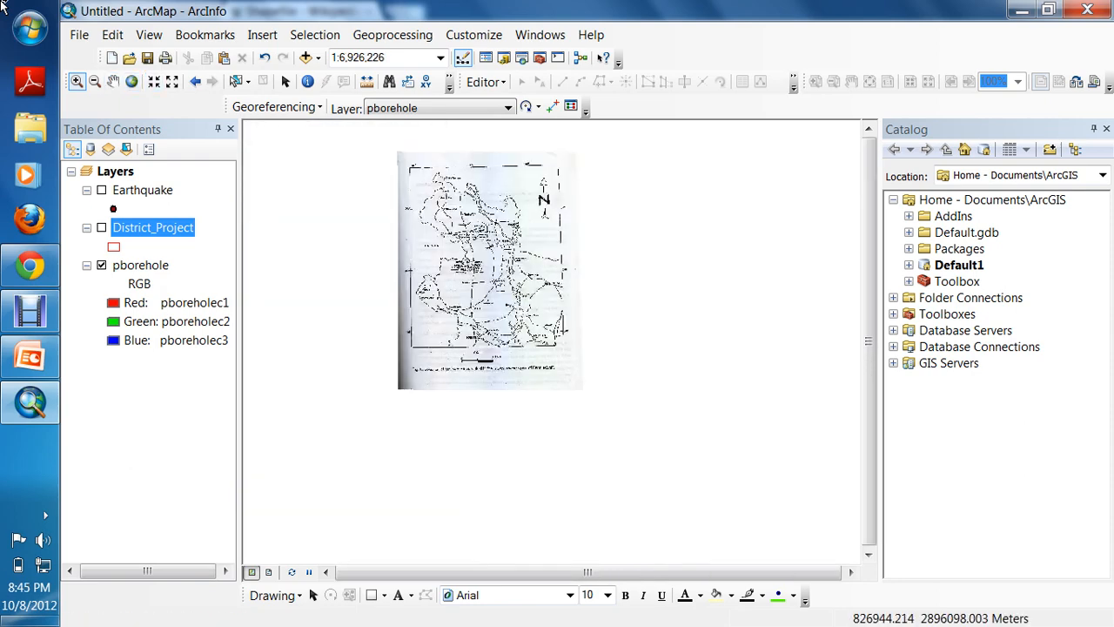
scroll(458, 168, up, 2)
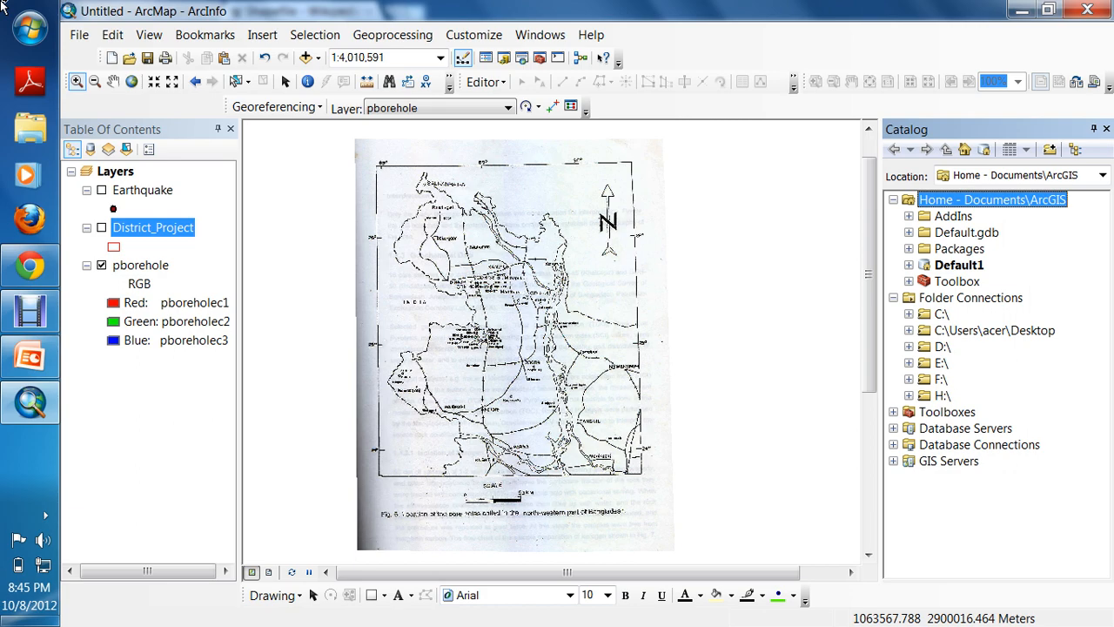
Launch ArcCatalog 10 from the ArcGIS program group
key(alt+Tab)
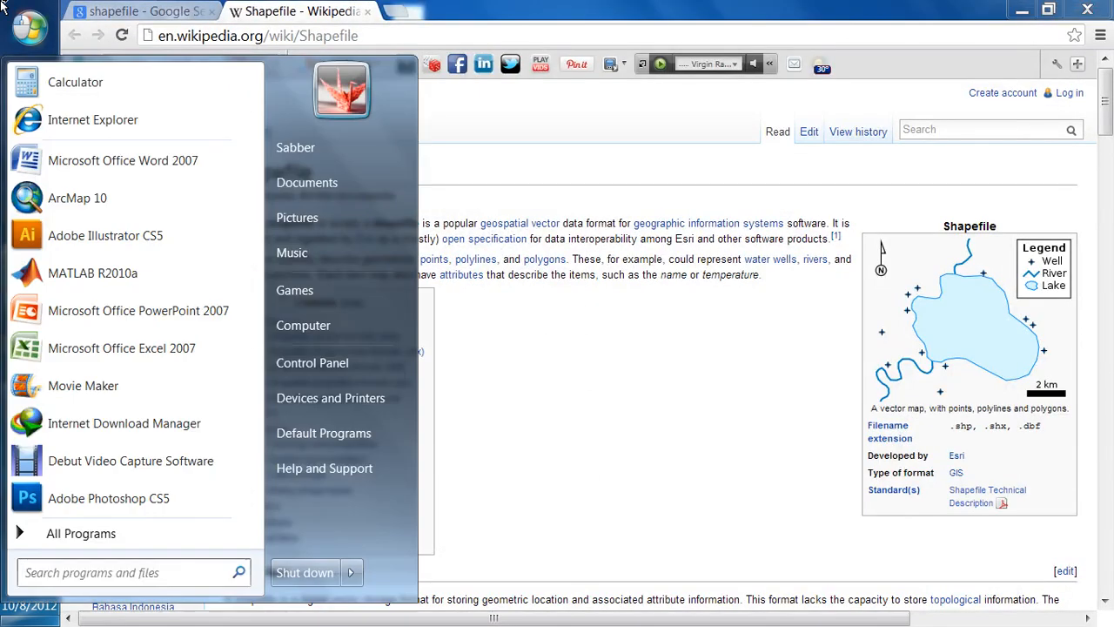
click(4, 7)
key(Down)
key(Down)
key(Down)
key(Down)
key(Down)
key(Down)
key(Down)
key(Down)
key(Down)
key(Return)
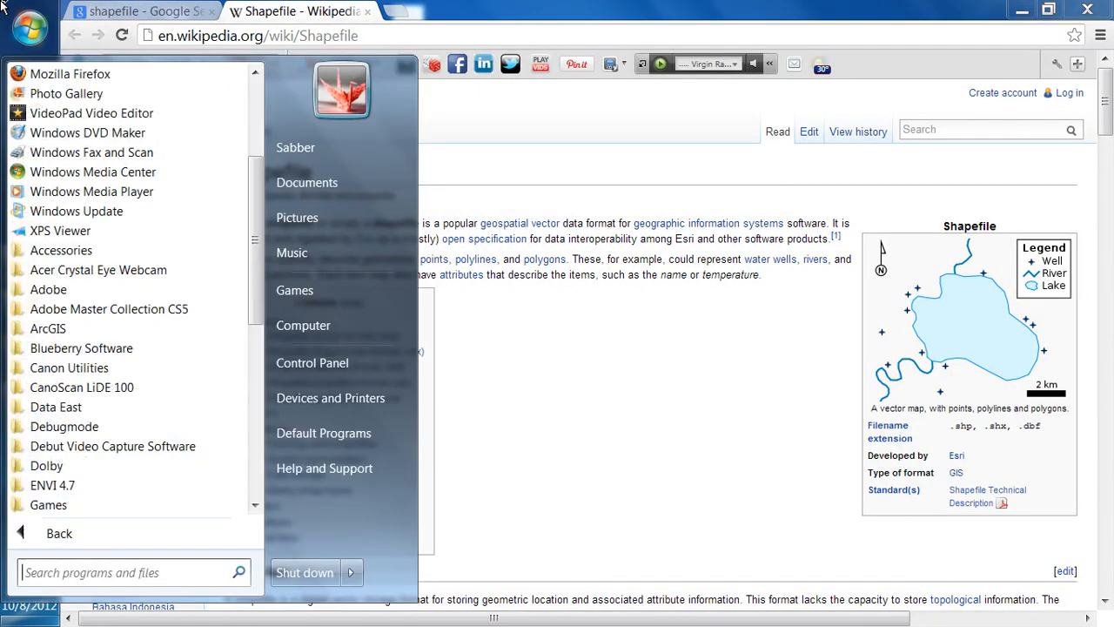
key(Up)
key(Up)
key(Up)
key(Return)
key(Down)
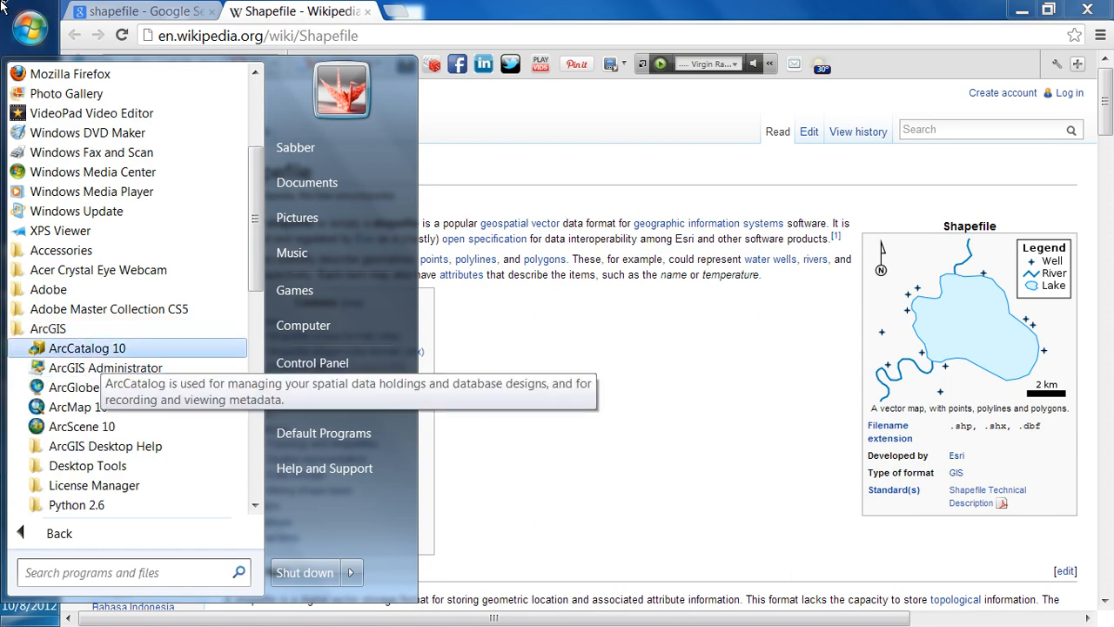
key(Return)
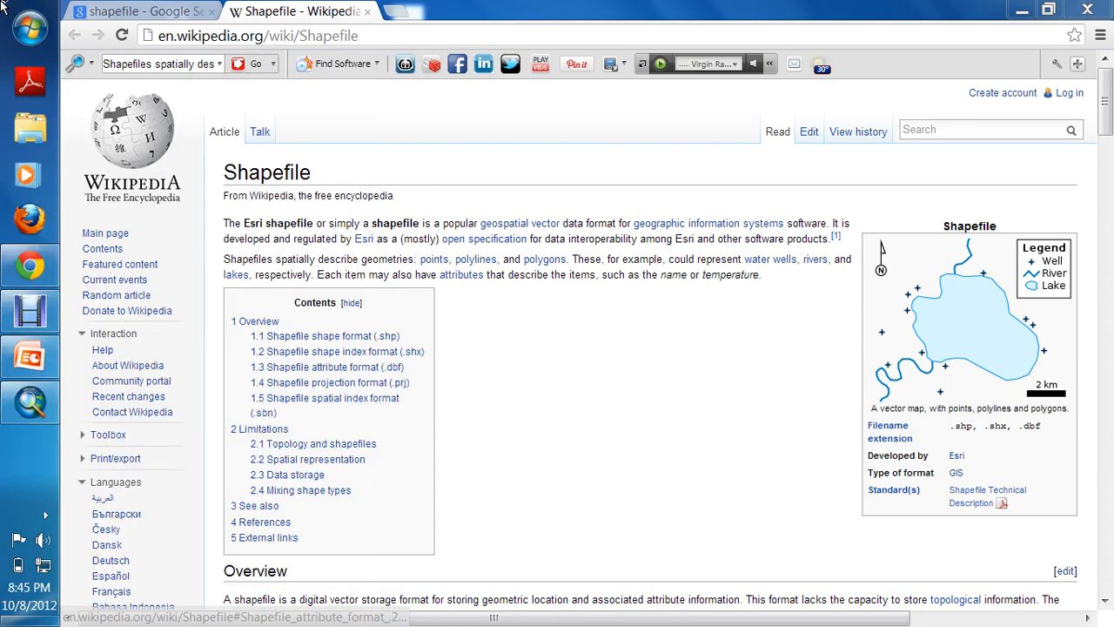
key(super+d)
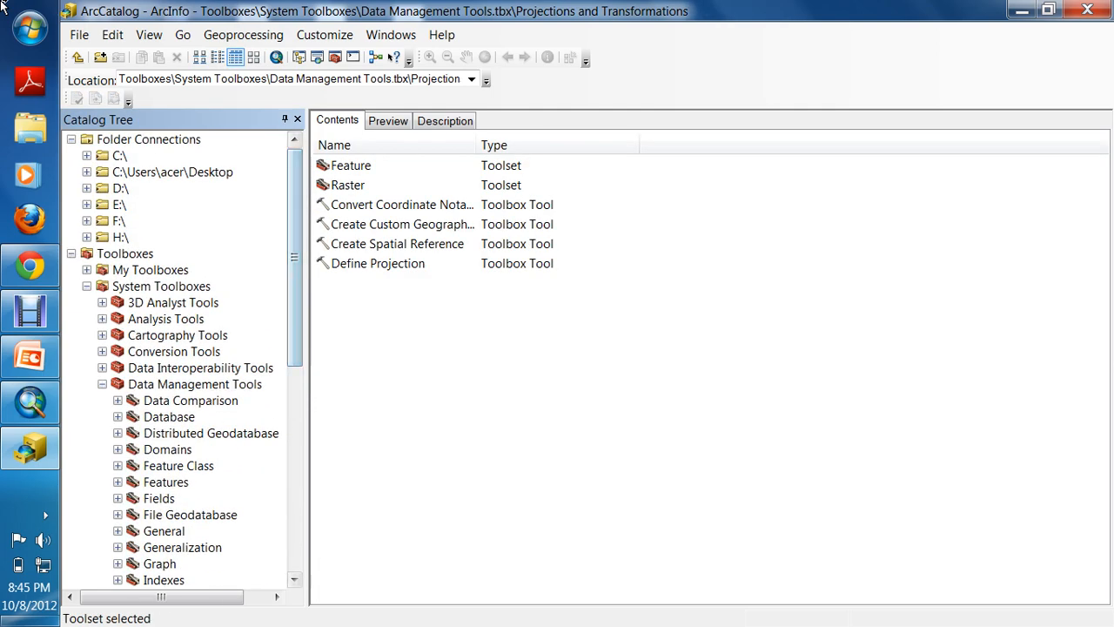
Collapse the Toolboxes branch of the catalog tree and select Folder Connections
key(Left)
key(Left)
key(Left)
key(Left)
key(Left)
key(Left)
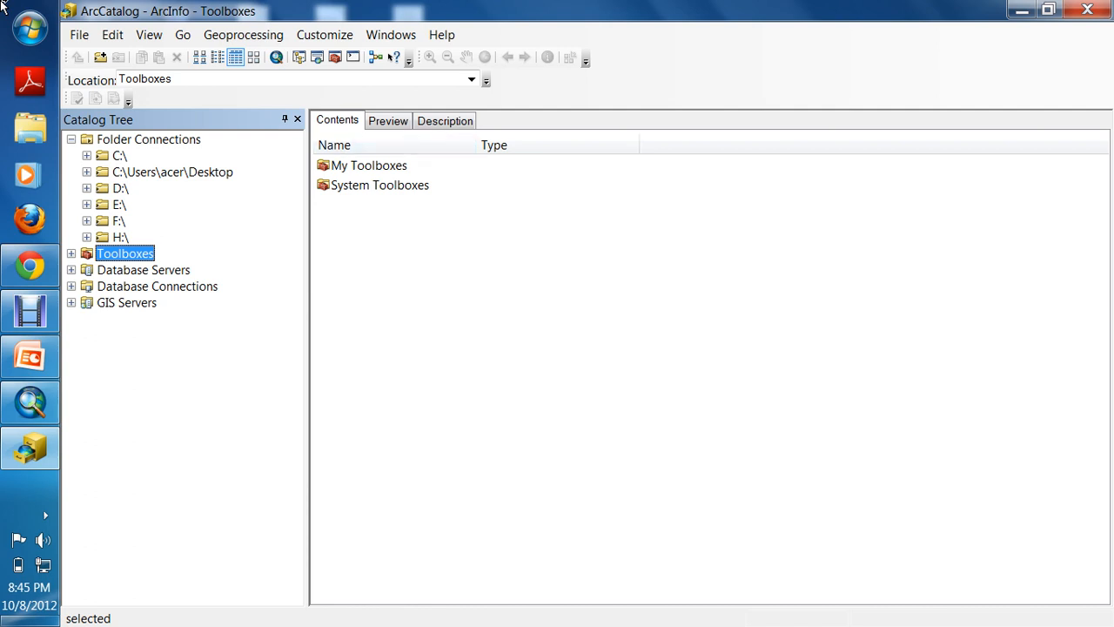
key(Home)
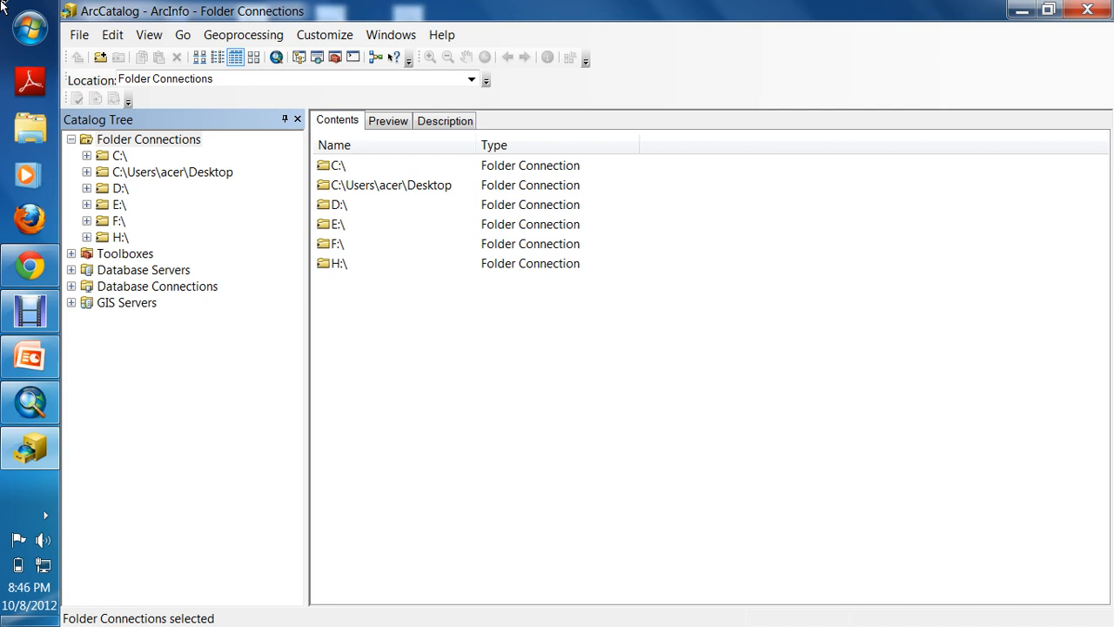
Open the projectedData folder inside the Desktop folder connection
key(alt)
key(alt)
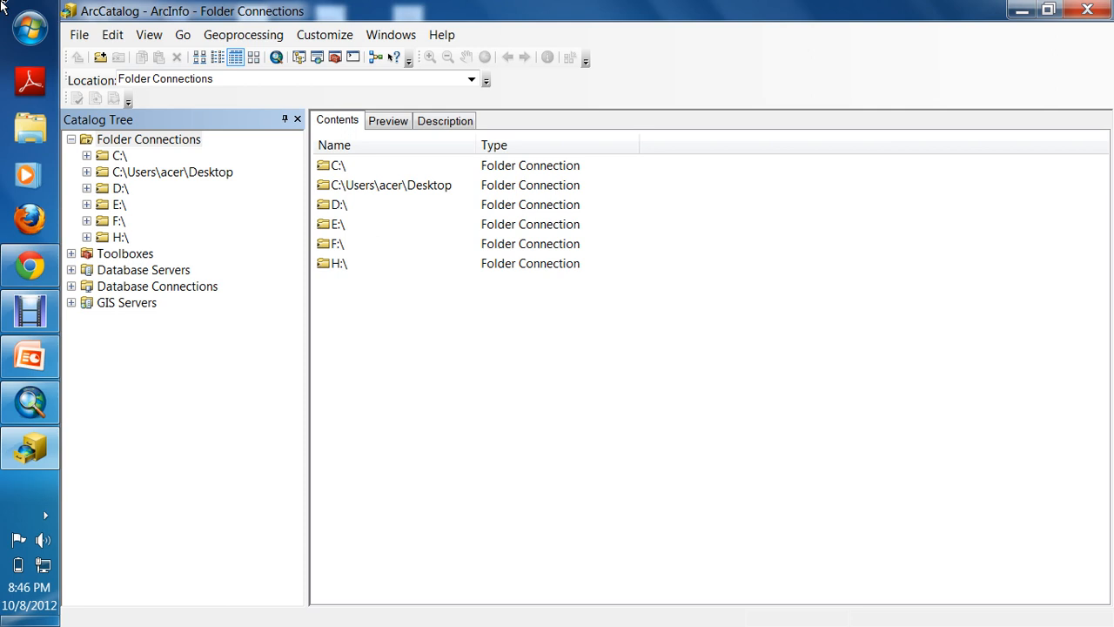
key(Down)
key(Down)
key(Return)
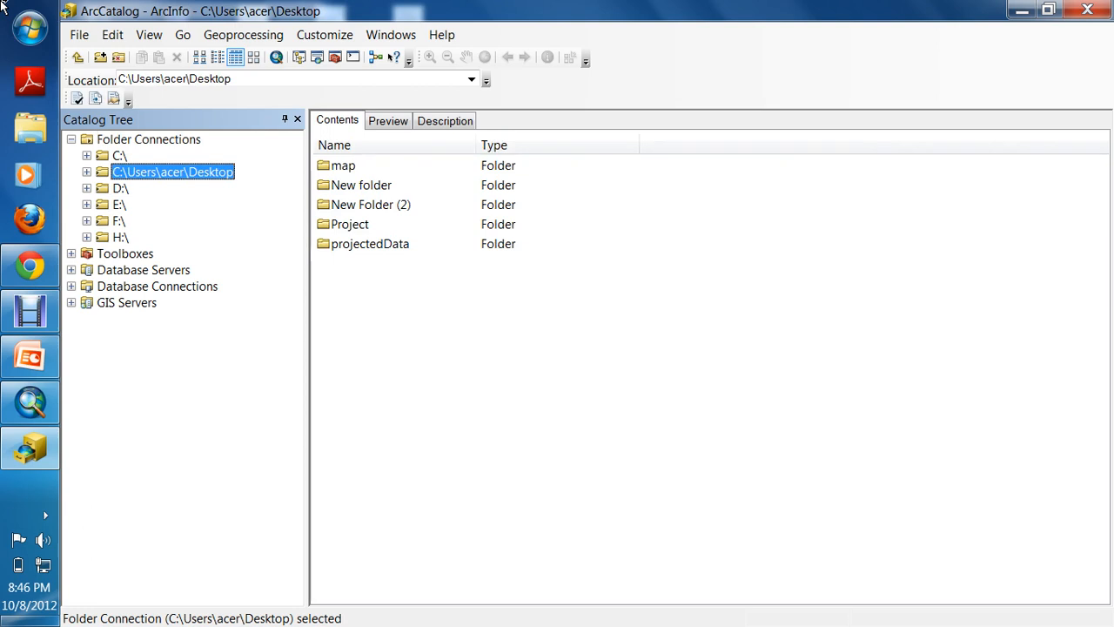
key(Menu)
key(Escape)
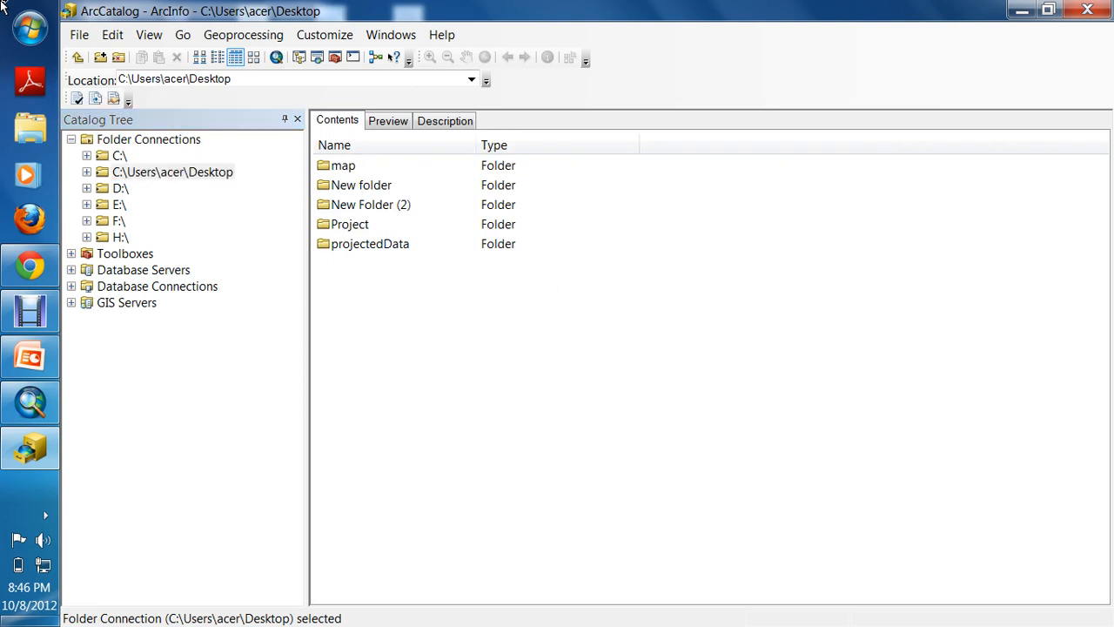
key(End)
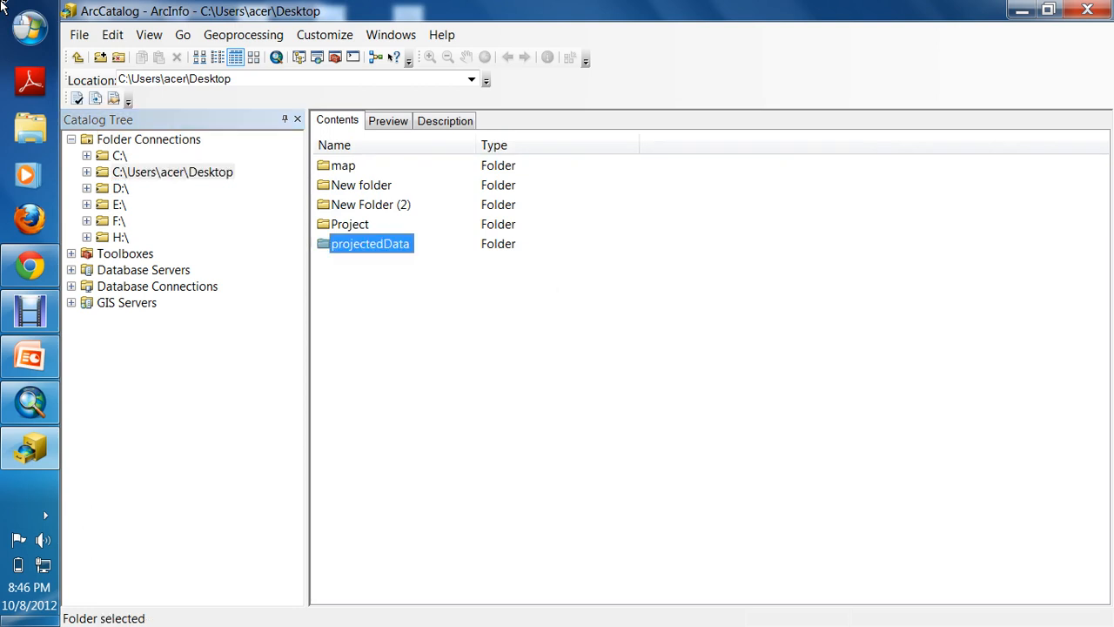
key(Return)
Create a new folder named Shapefiles inside projectedData
key(Menu)
key(Down)
key(Down)
key(Down)
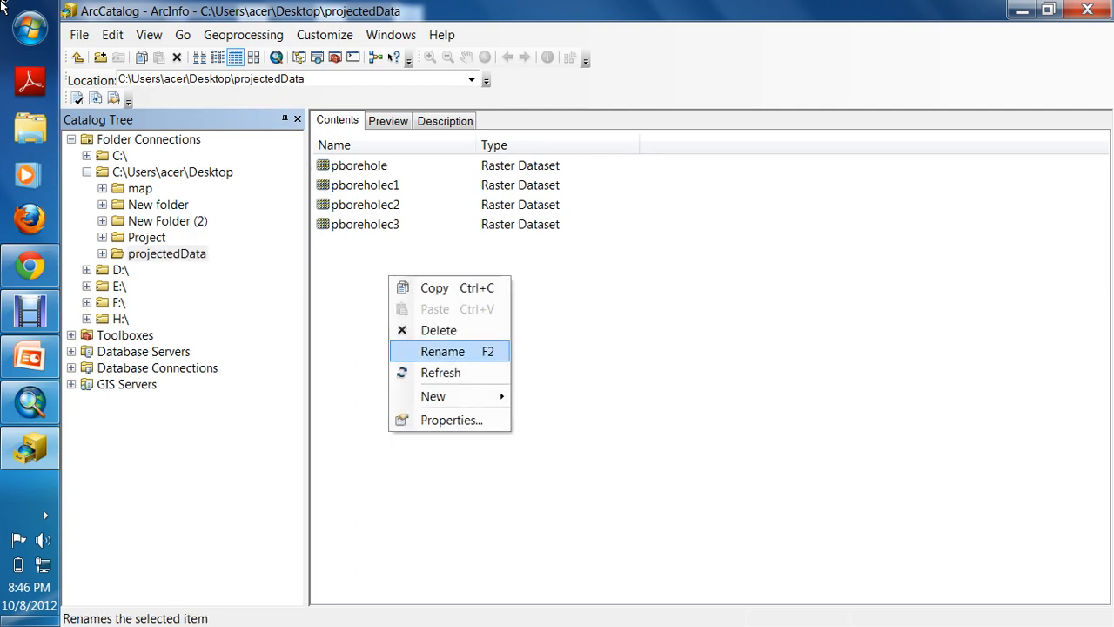
key(Down)
key(Down)
key(Right)
key(Down)
key(Up)
key(Return)
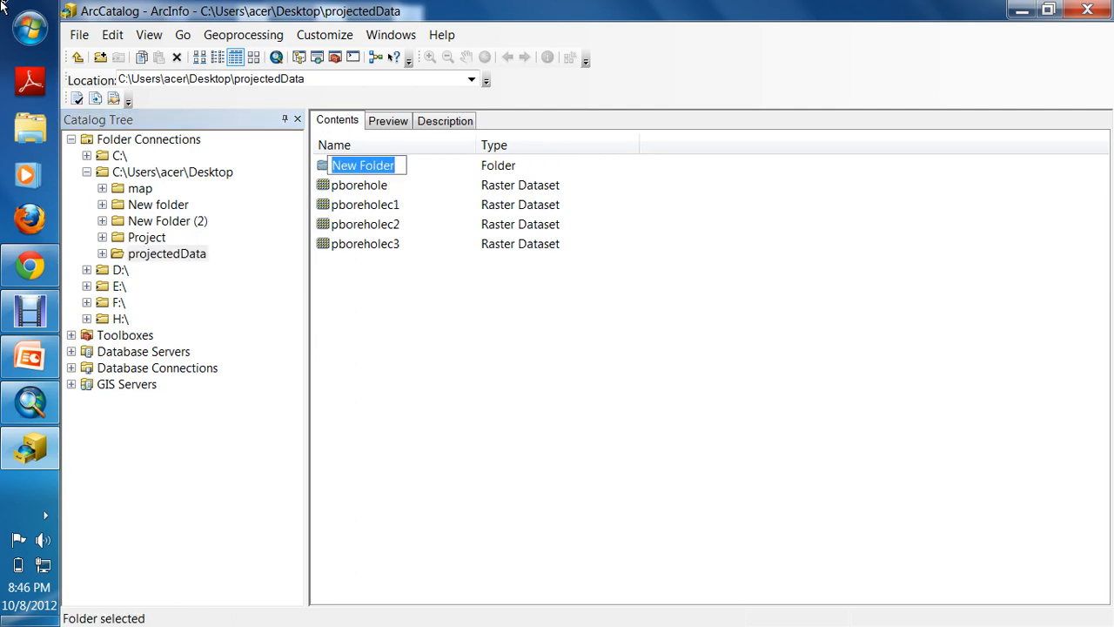
text(S)
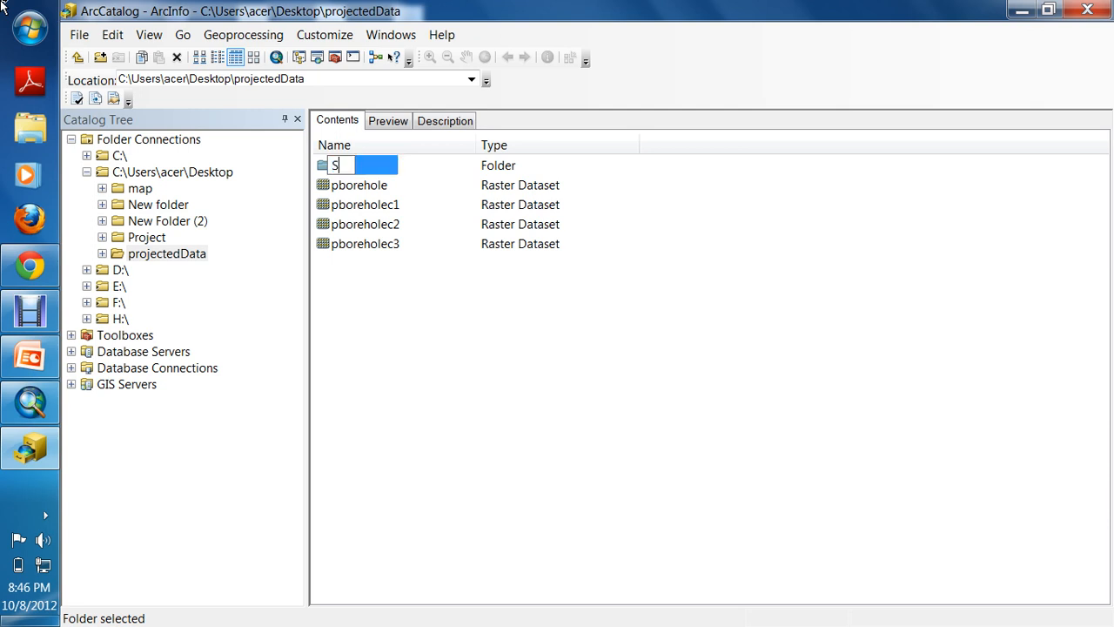
text(hapefiles)
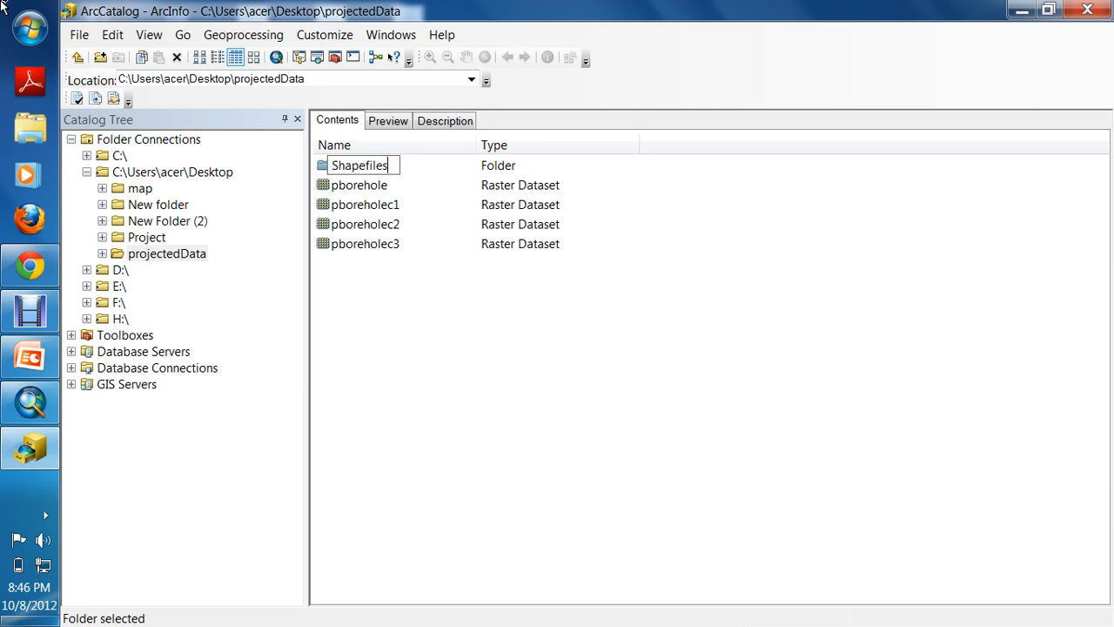
key(Return)
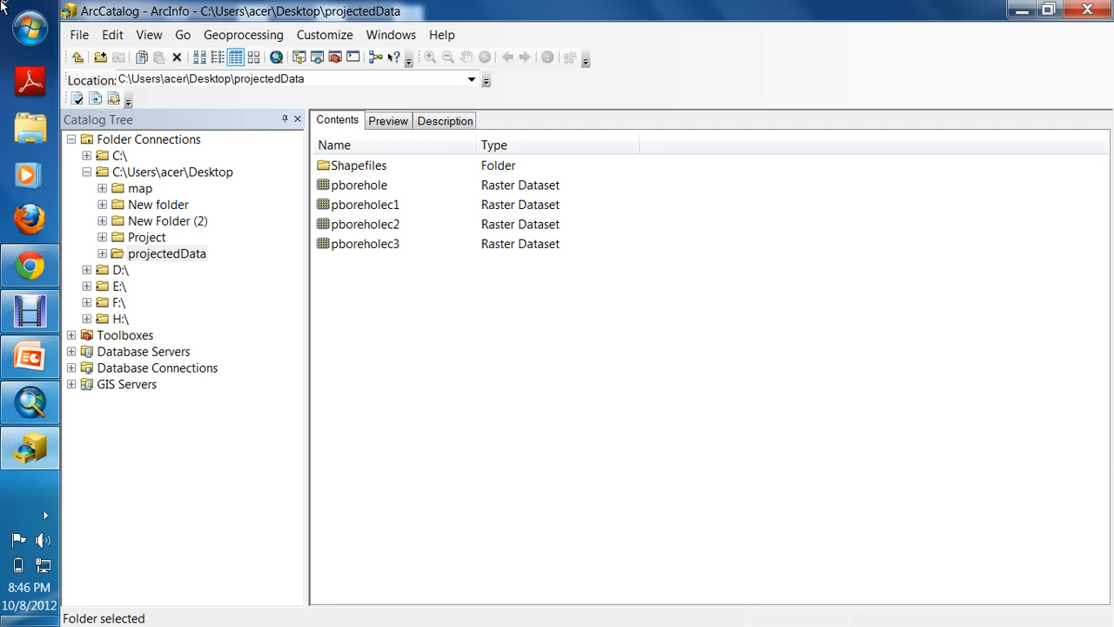
Open the Shapefiles folder and look at the types of items that can be created in it
key(Return)
key(shift+F10)
key(Down)
key(Down)
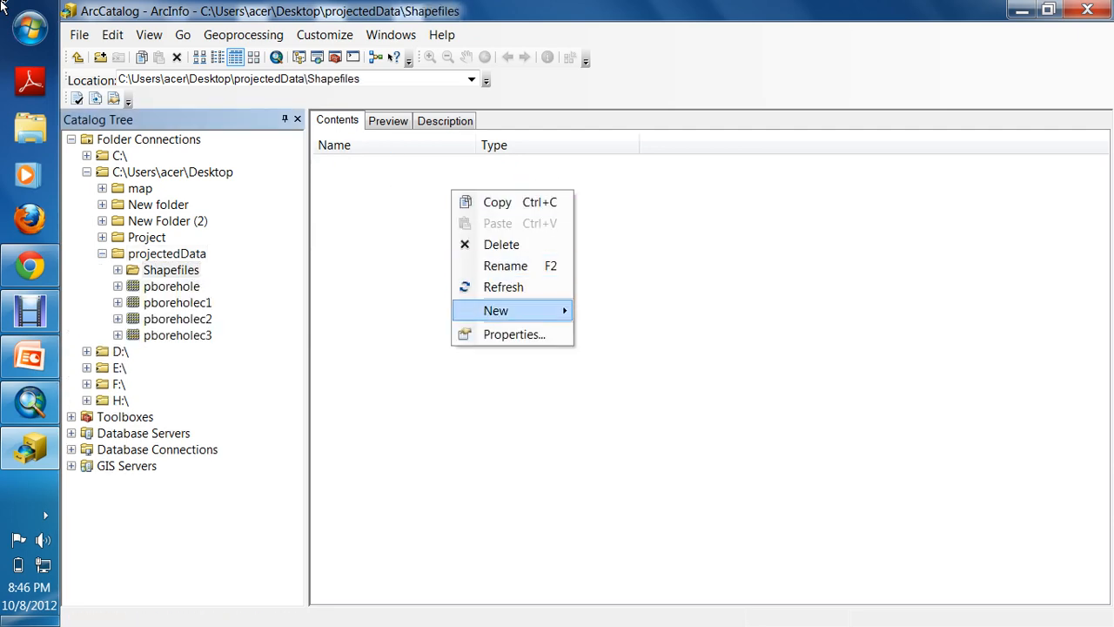
key(Right)
key(Escape)
Switch to ArcMap and review the scanned borehole map that the new shapefile will be based on
key(alt+Tab)
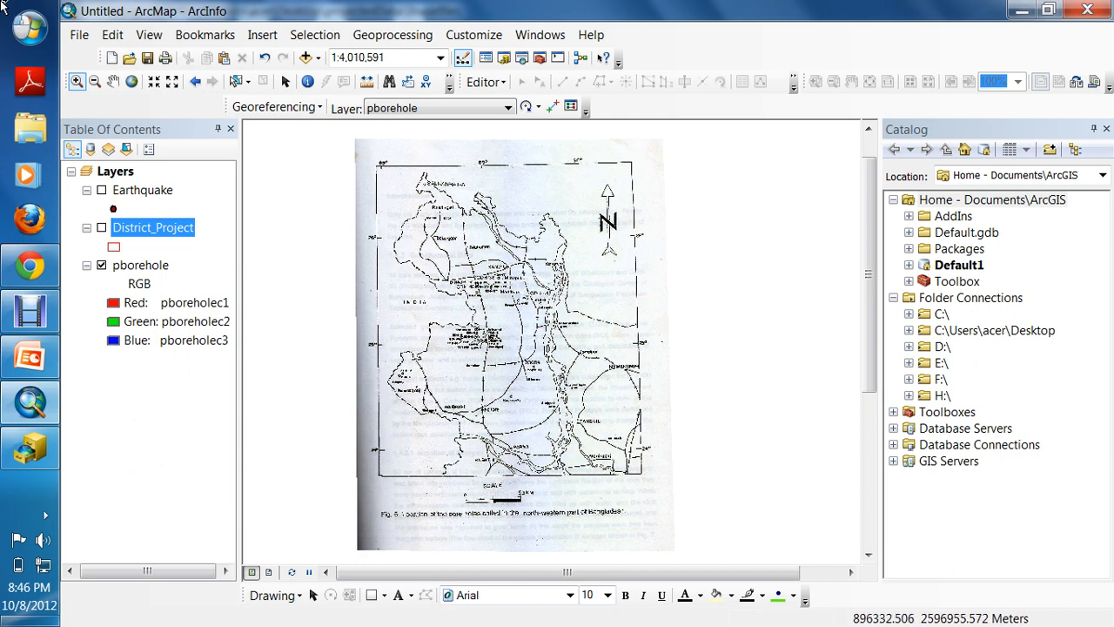
scroll(331, 253, up, 1)
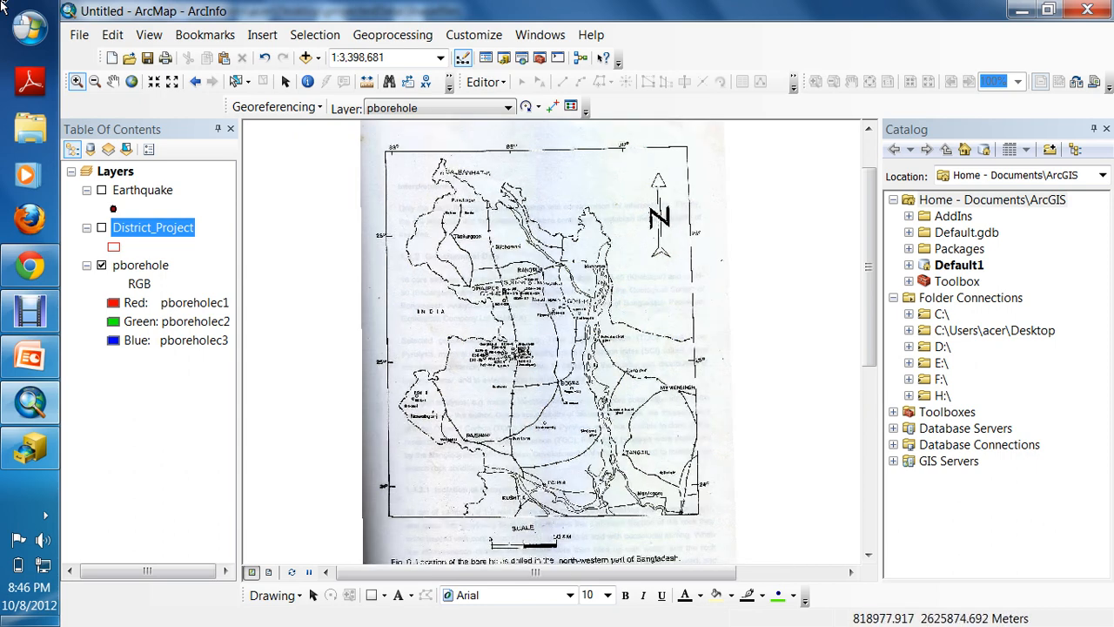
scroll(557, 340, up, 1)
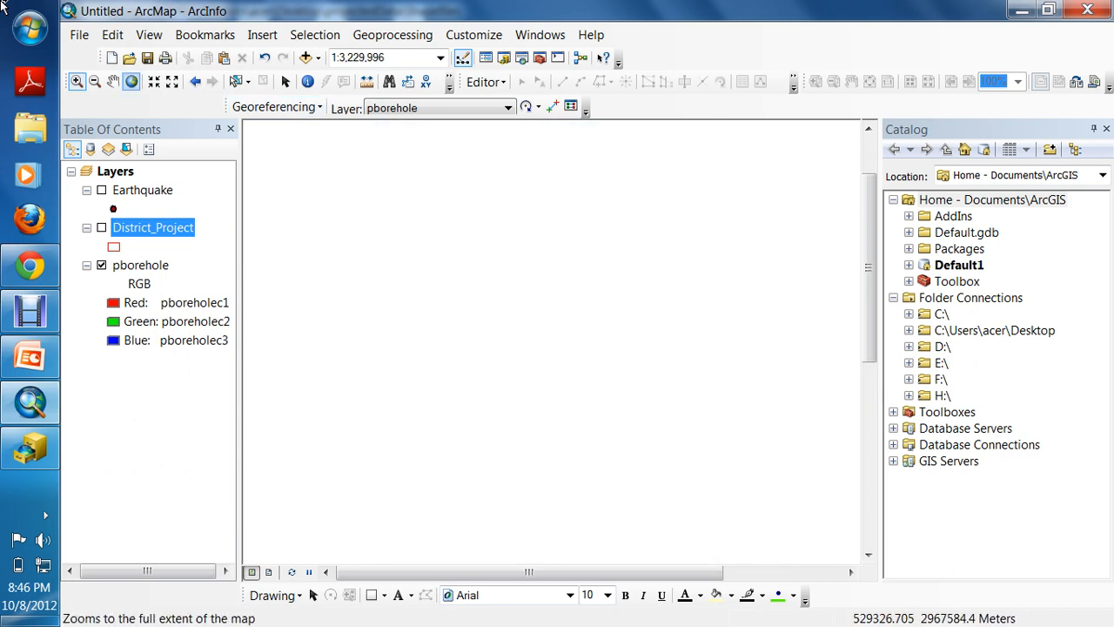
click(131, 81)
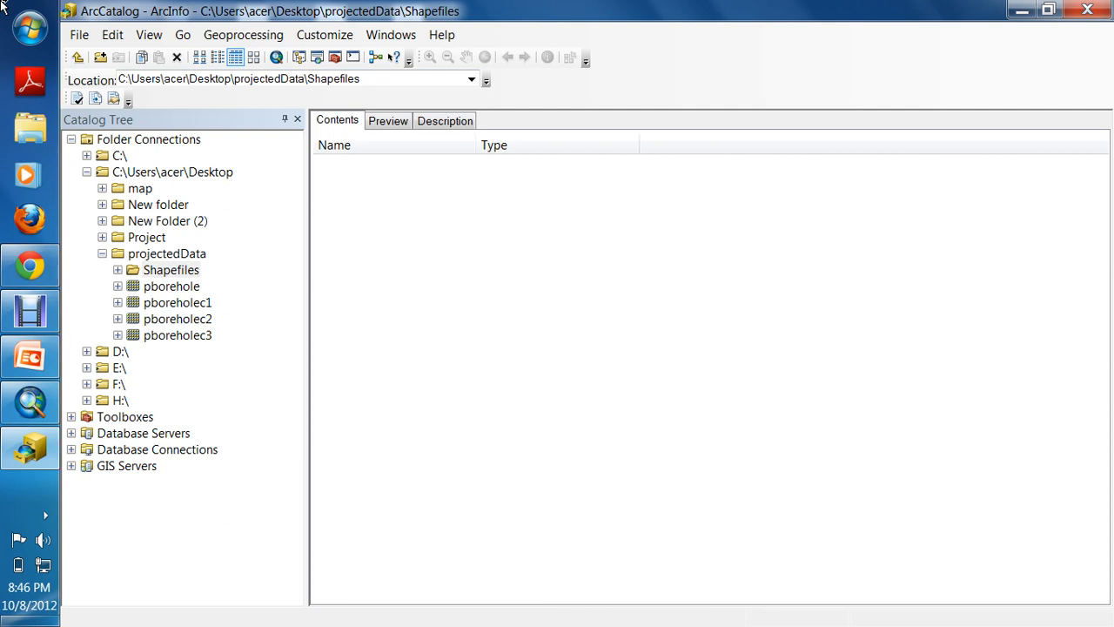
Start a new shapefile in ArcCatalog's Shapefiles folder and name it Borehole
right_click(419, 261)
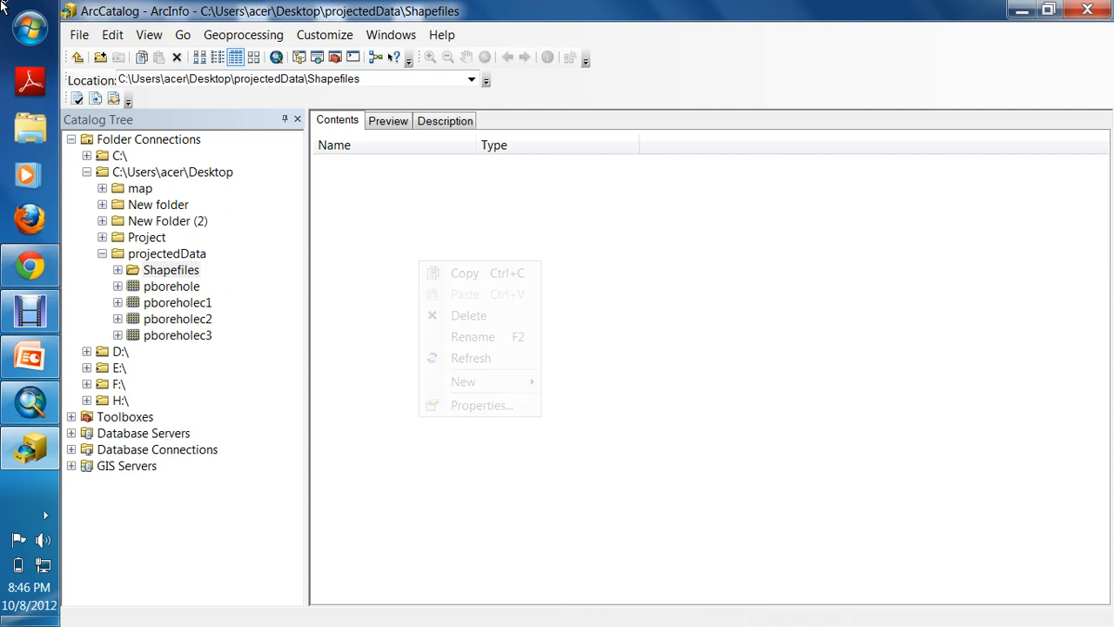
mouse_move(488, 381)
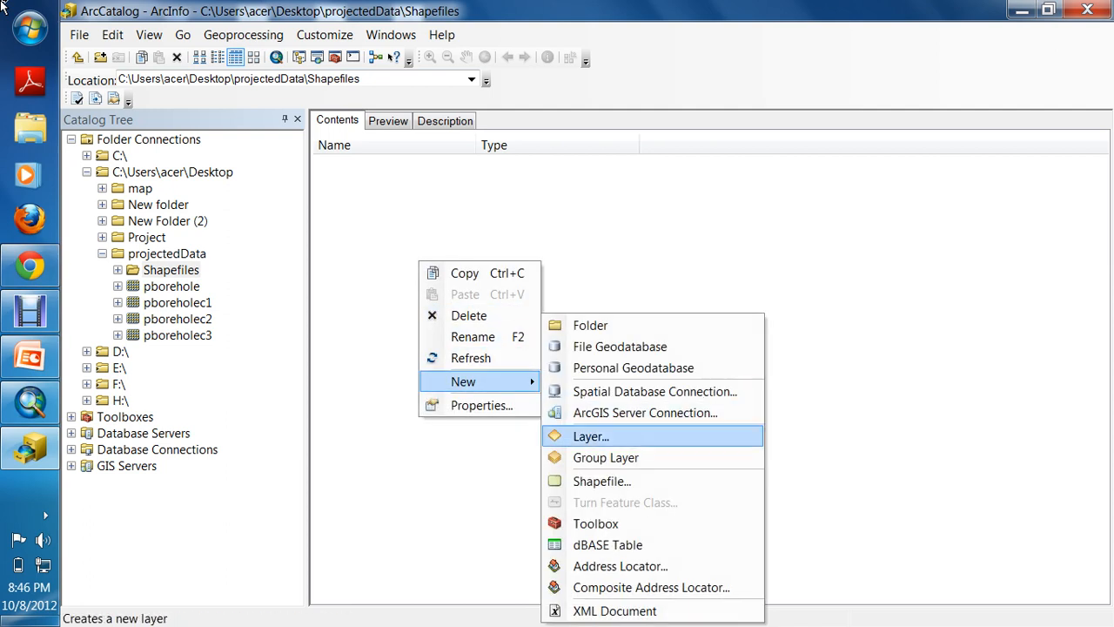
click(601, 480)
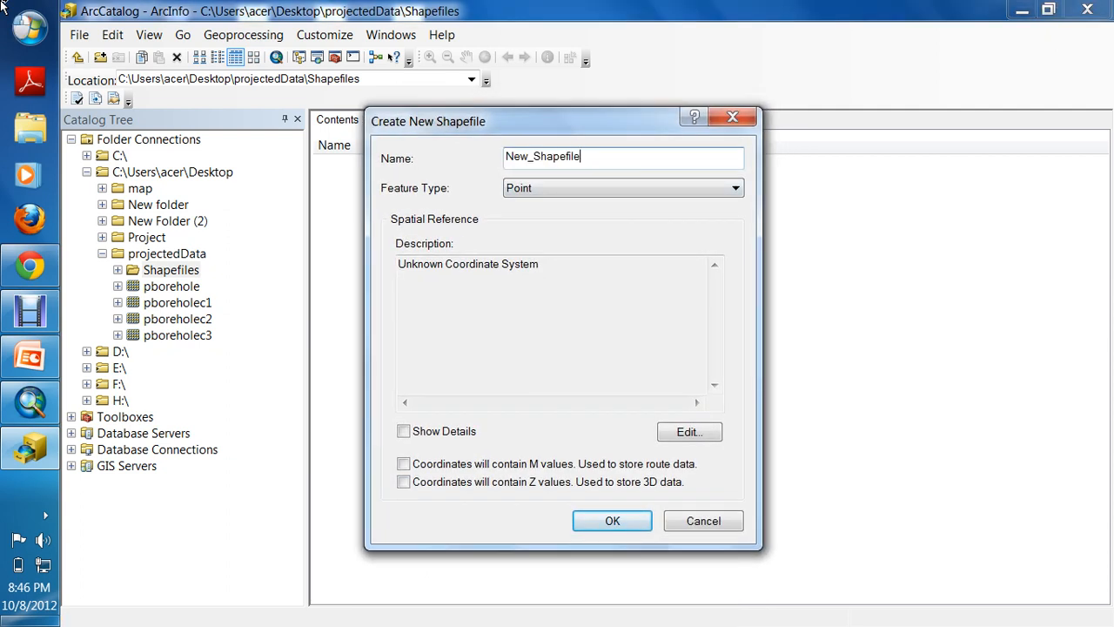
text(Bo)
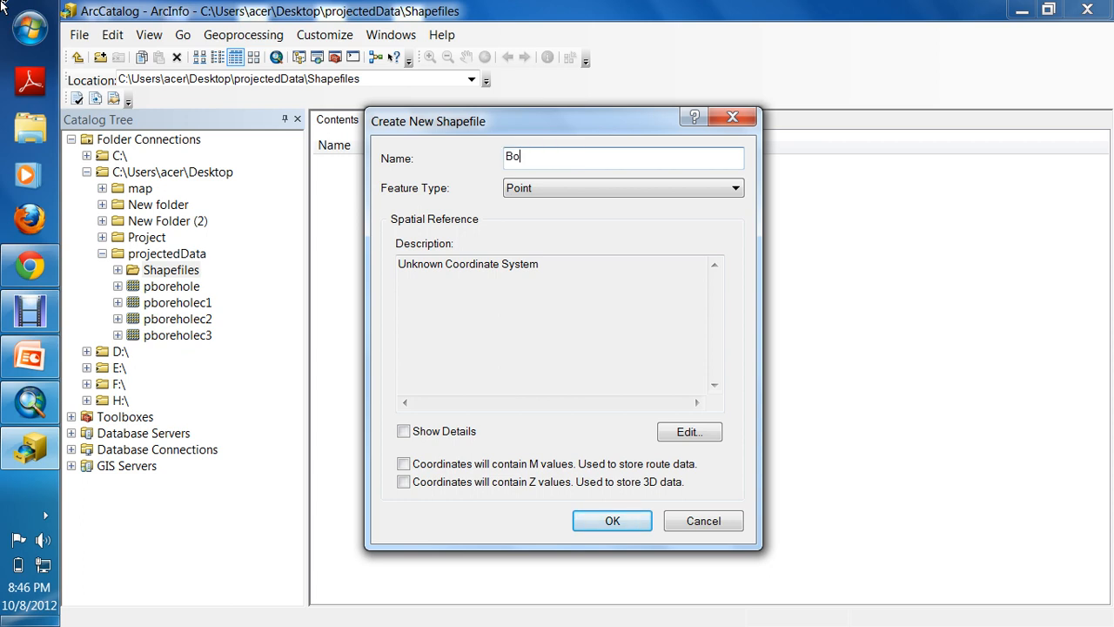
text(rehole)
key(Tab)
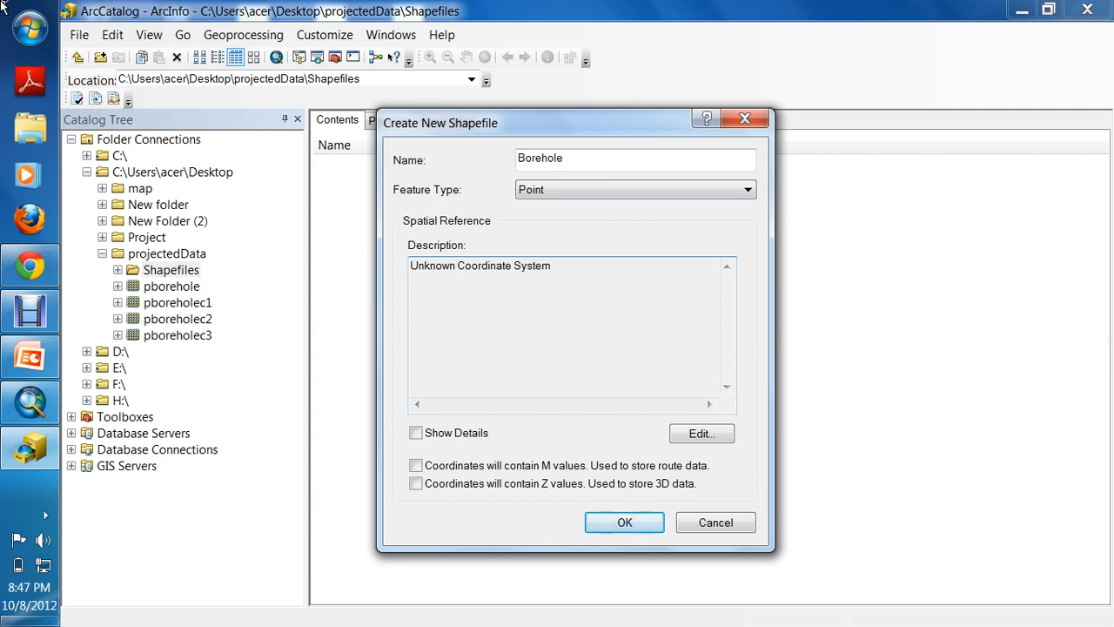
Check the coordinate system description for the new Borehole shapefile
key(shift+Left)
key(shift+Left)
key(shift+Left)
key(shift+Left)
key(shift+Left)
key(shift+Left)
key(shift+Left)
key(shift+Left)
key(shift+Left)
key(shift+Left)
key(shift+Left)
key(shift+Left)
key(shift+Left)
key(shift+Left)
key(shift+Left)
key(shift+Left)
key(shift+Left)
key(shift+Left)
key(shift+Left)
key(shift+Left)
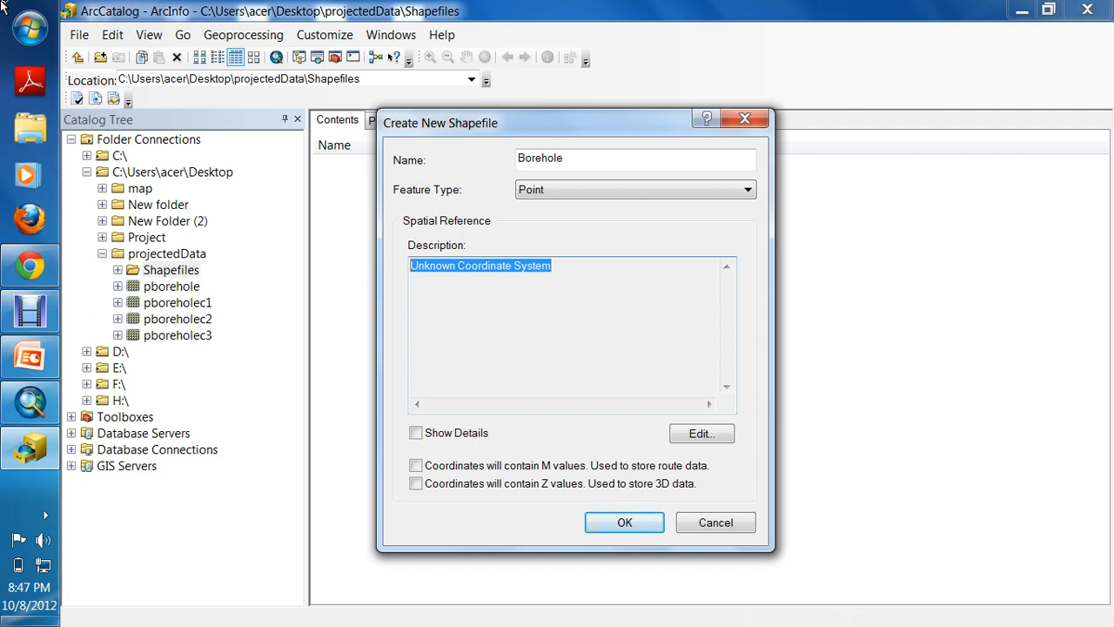
key(Left)
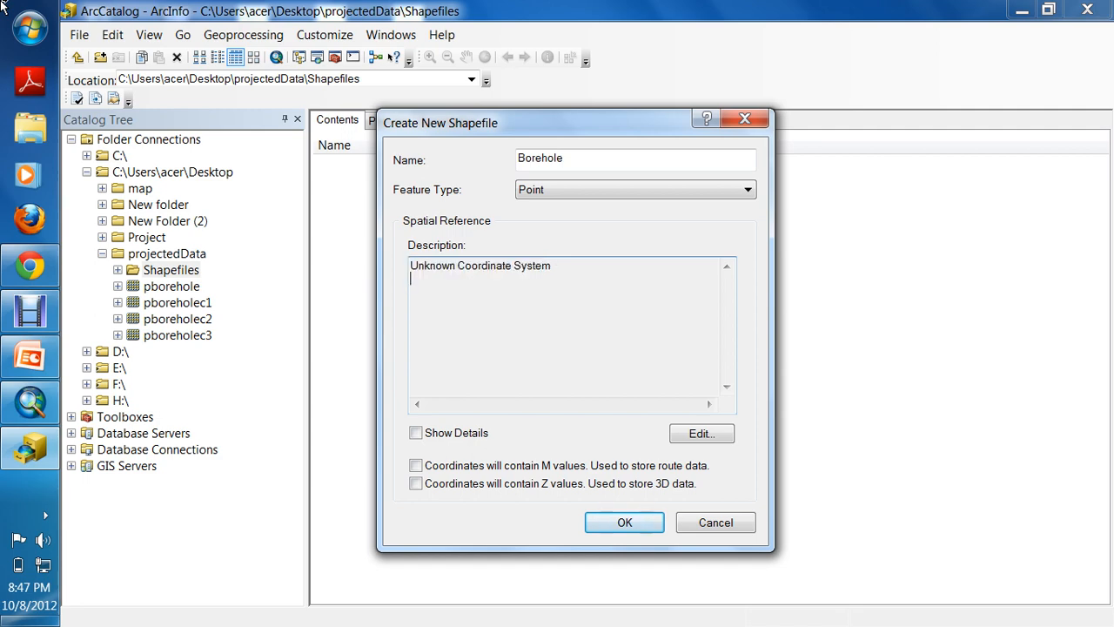
Set the Borehole shapefile's spatial reference to the predefined geographic World coordinate system WGS 1984.prj
key(Tab)
key(Return)
key(Tab)
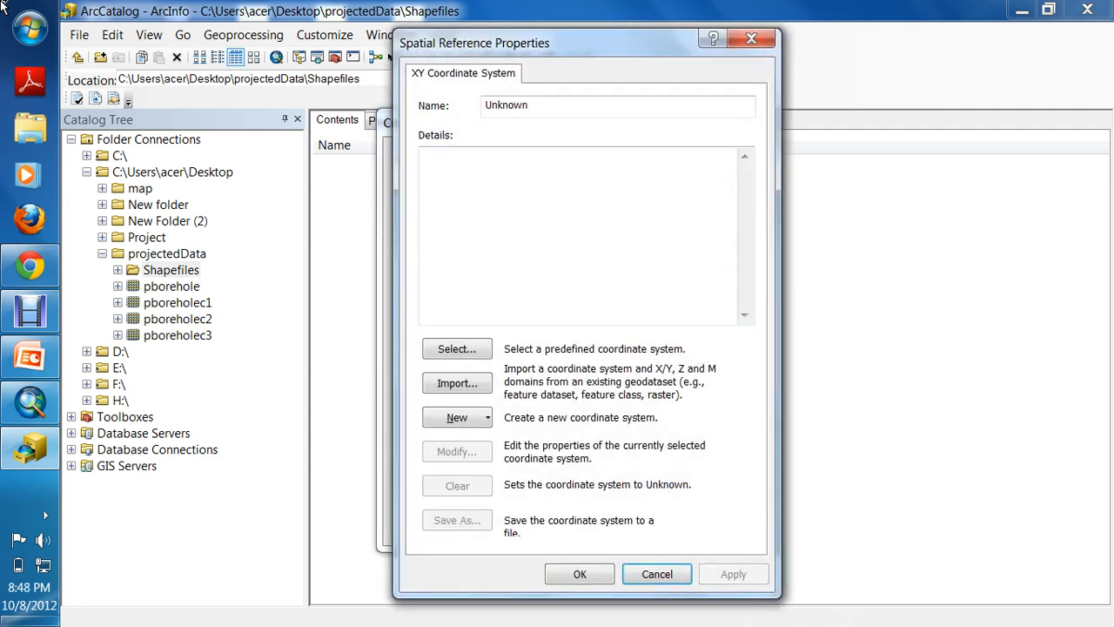
key(Return)
key(Down)
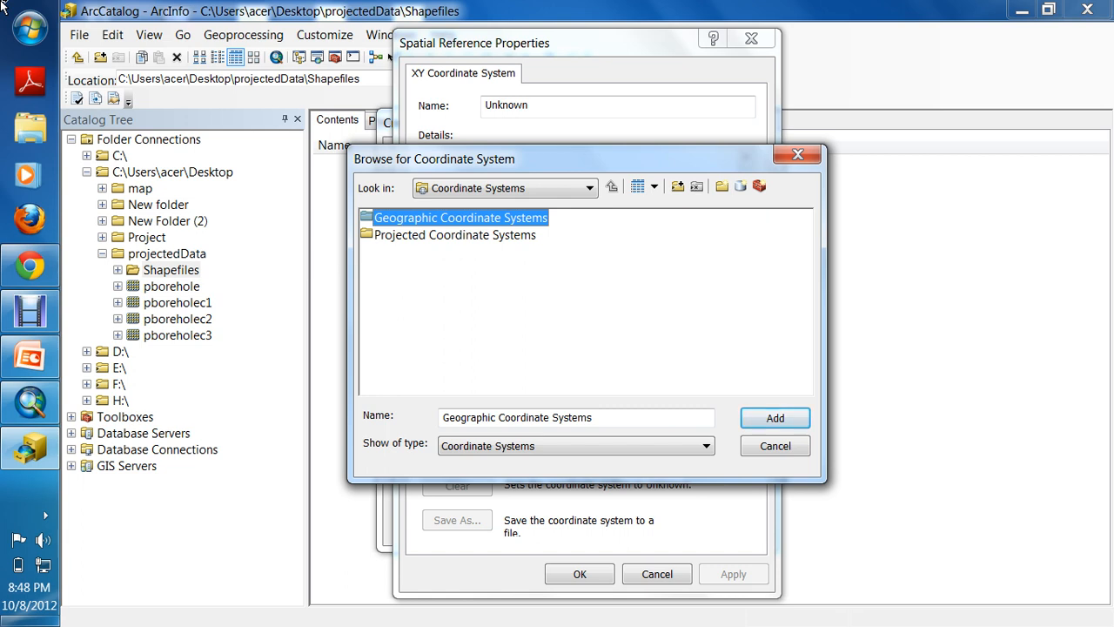
key(Return)
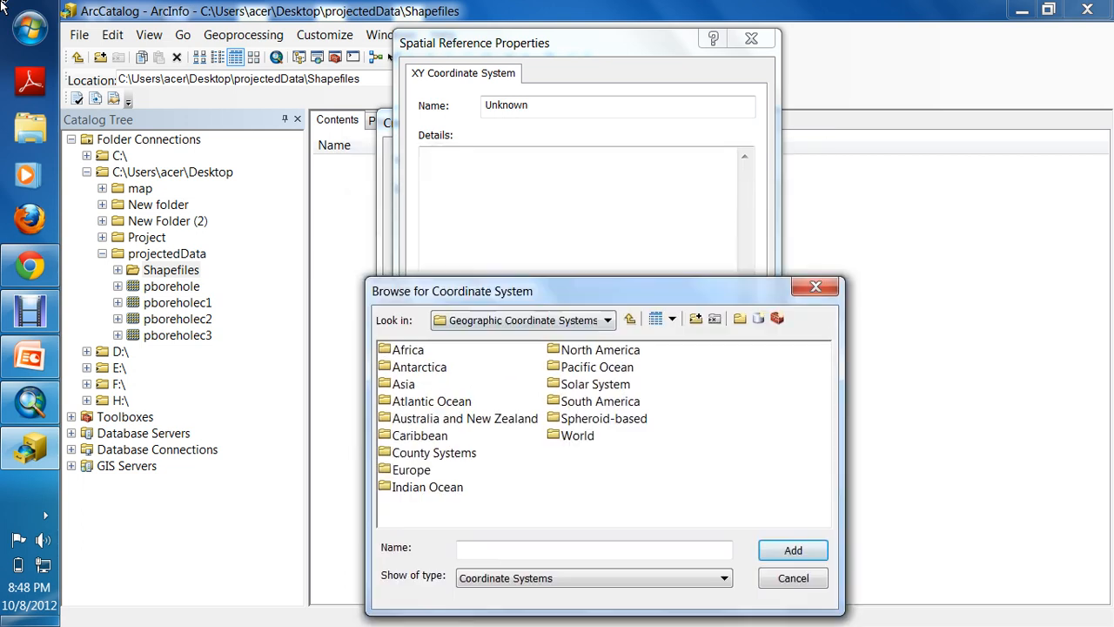
key(w)
key(Return)
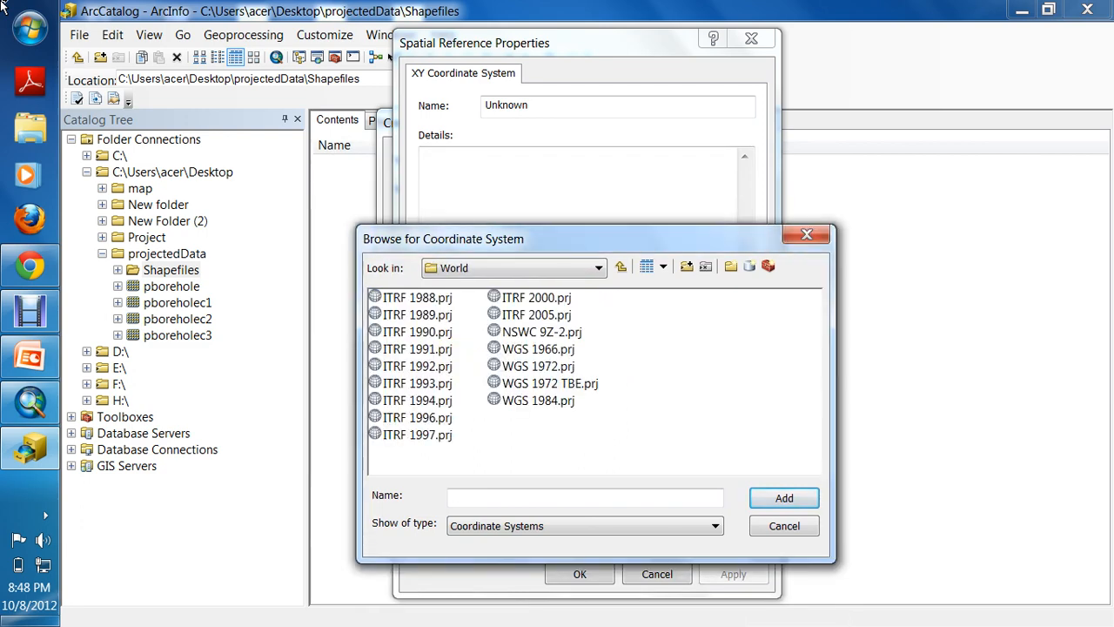
key(End)
key(Return)
key(Return)
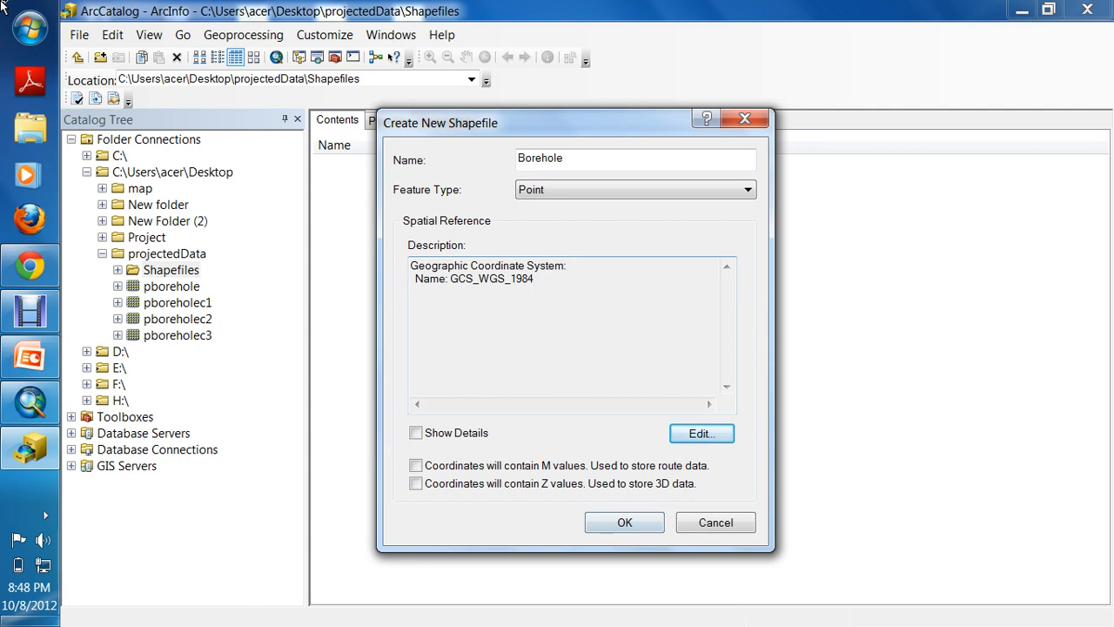
Review the updated spatial reference description and create the Borehole point shapefile
key(shift+Tab)
key(End)
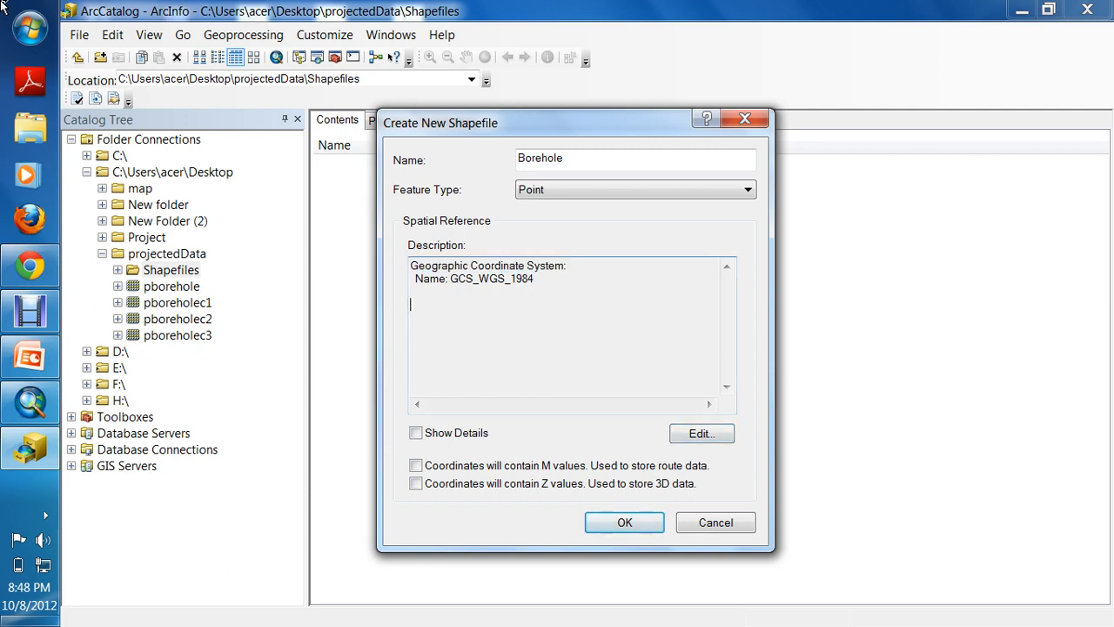
key(shift+Left)
key(shift+Left)
key(shift+Left)
key(shift+Left)
key(shift+Left)
key(shift+Left)
key(shift+Left)
key(shift+Left)
key(shift+Left)
key(shift+Left)
key(shift+Left)
key(shift+Left)
key(shift+Left)
key(shift+Left)
key(shift+Left)
key(shift+Left)
key(shift+Left)
key(shift+Left)
key(shift+Left)
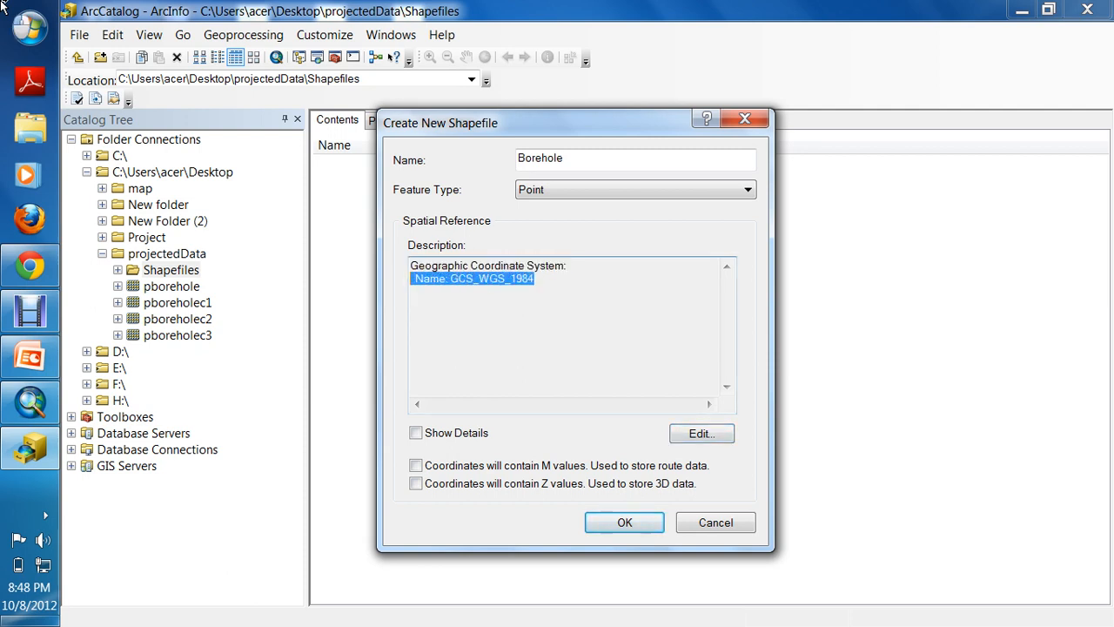
key(shift+Up)
key(ctrl+End)
key(Return)
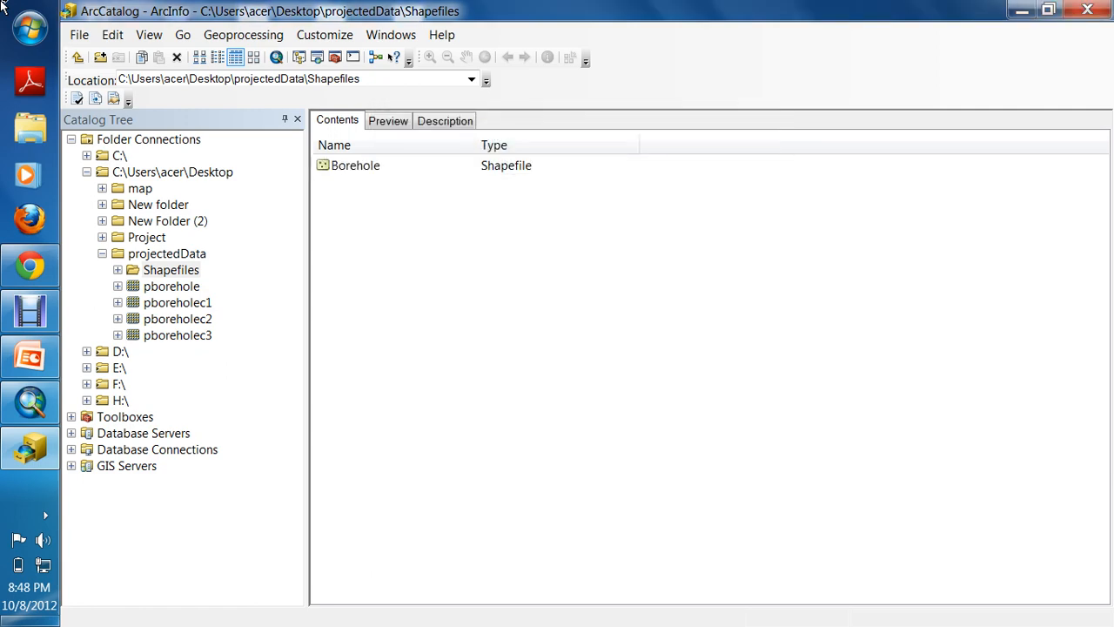
Start another new shapefile in the Shapefiles folder, named RailLine, with the Polyline feature type
key(shift+F10)
key(Down)
key(Down)
key(Down)
key(Down)
key(Down)
key(Right)
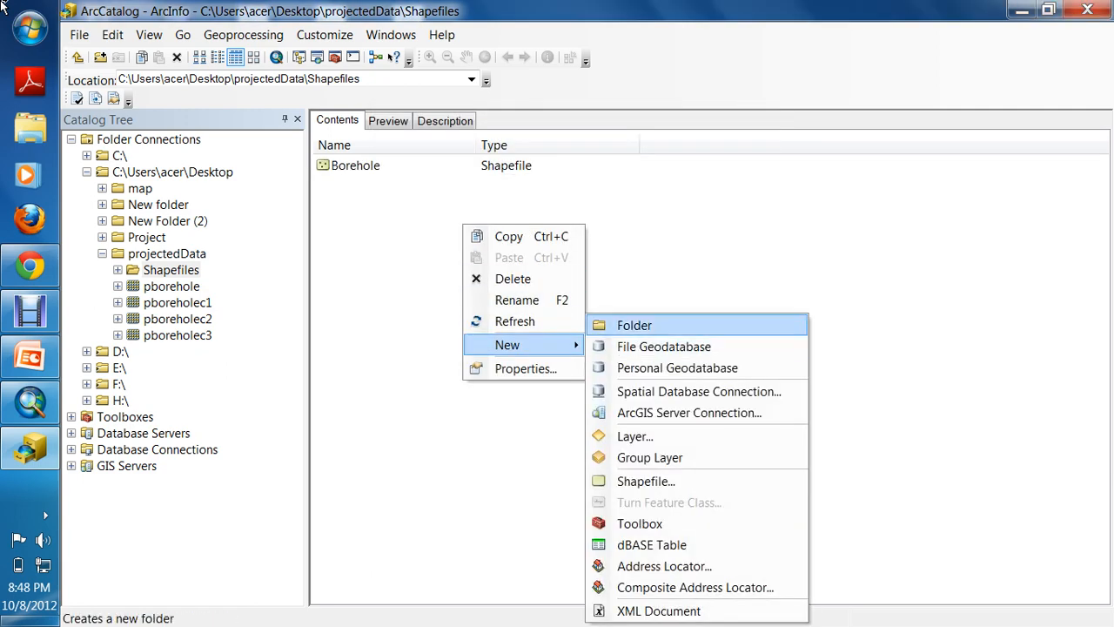
key(Down)
key(Down)
key(Down)
key(Down)
key(Down)
key(Down)
key(Down)
key(Return)
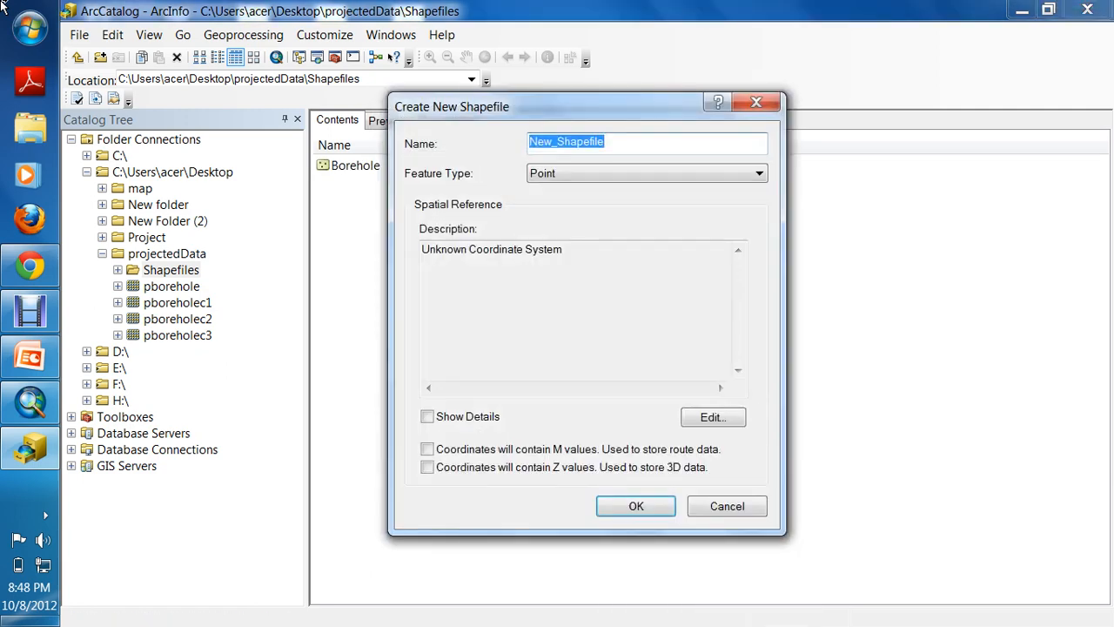
text(RailLin)
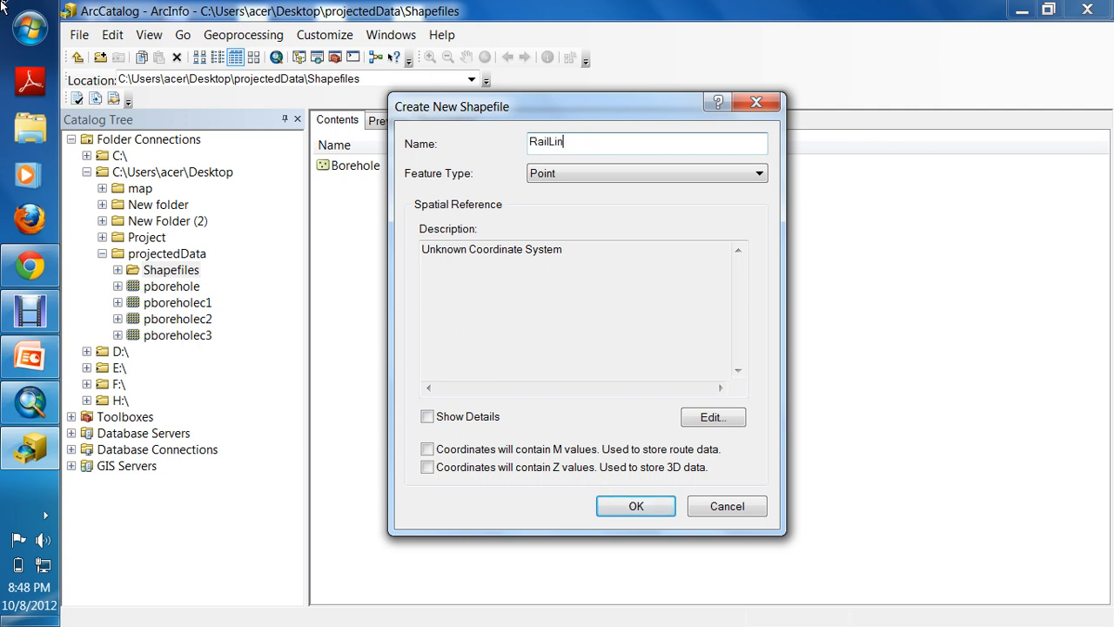
text(e)
key(Tab)
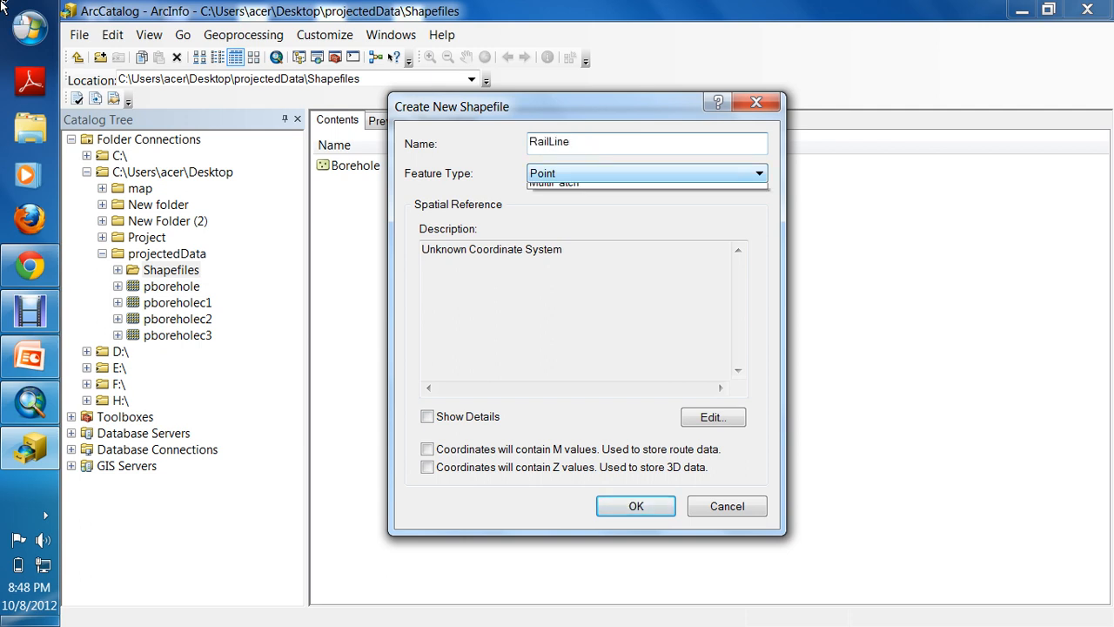
key(alt+Down)
key(Down)
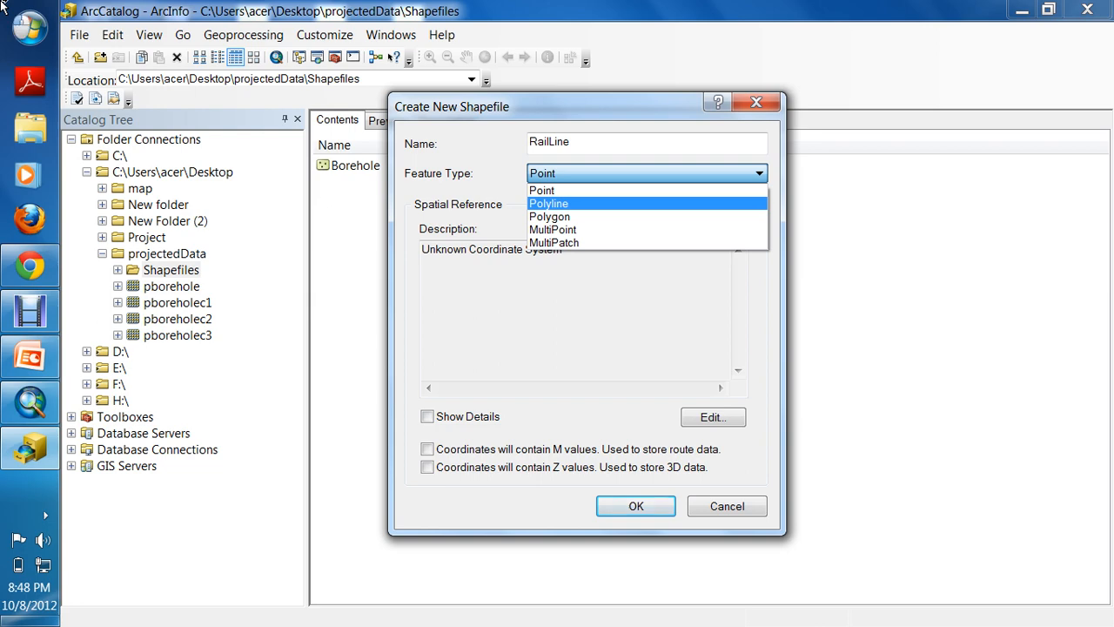
key(Return)
Assign the geographic World coordinate system WGS 1984.prj to RailLine and create the shapefile
key(Tab)
key(Tab)
key(Return)
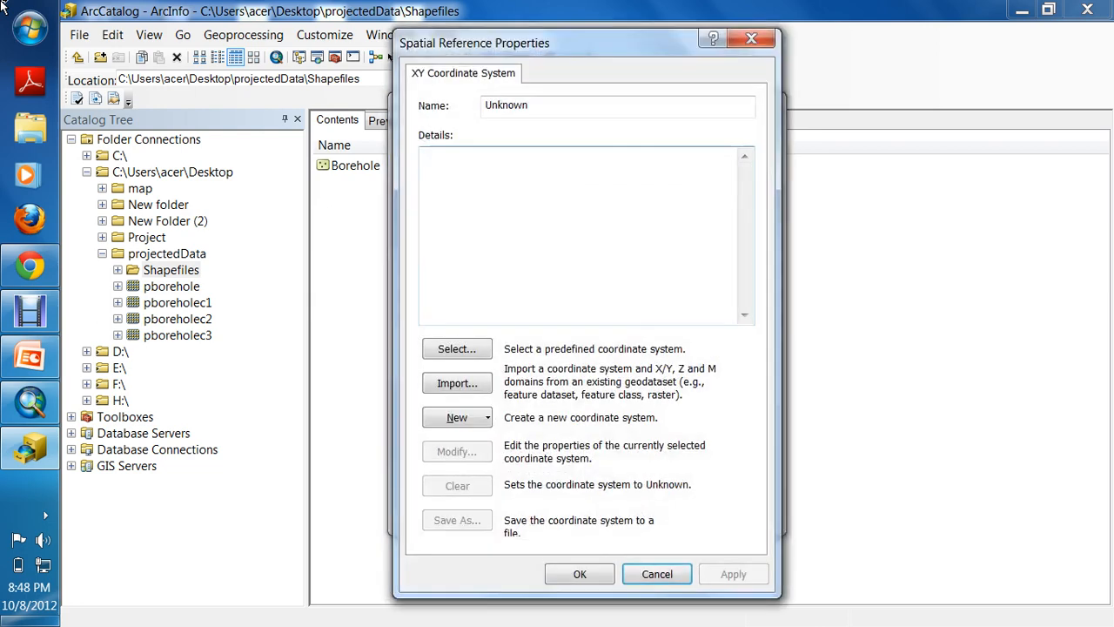
key(Tab)
key(Return)
key(Down)
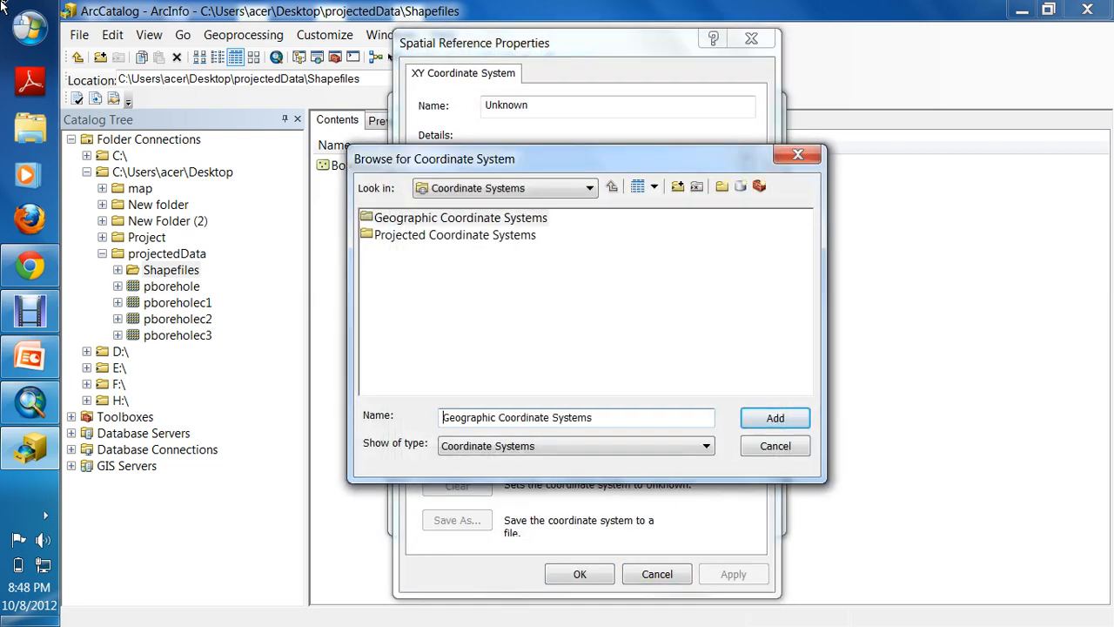
key(Return)
key(w)
key(Return)
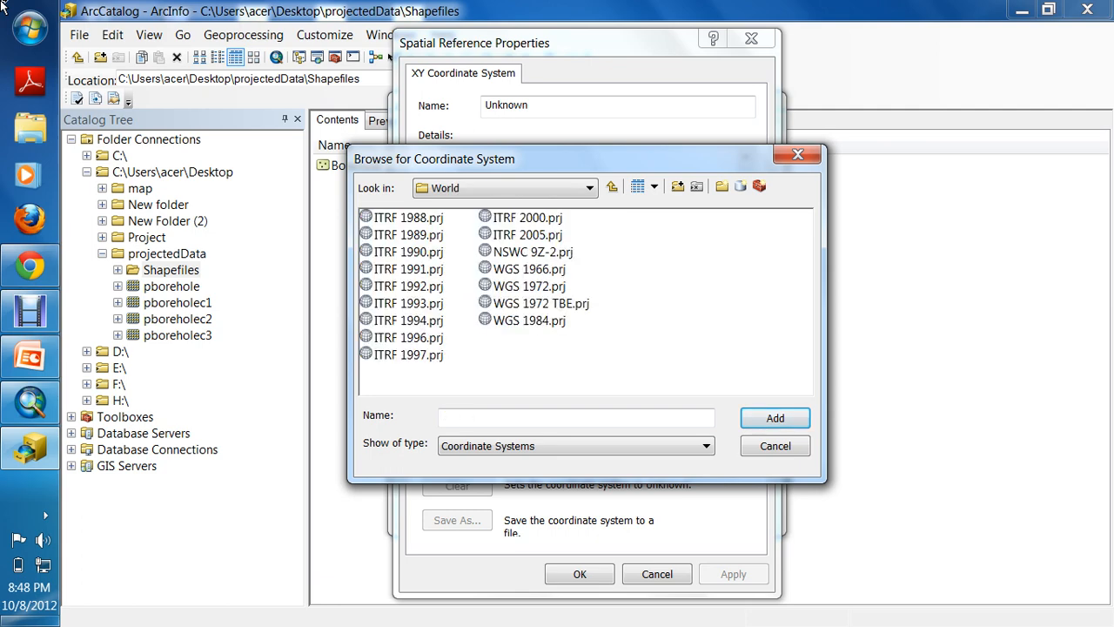
key(End)
key(Return)
key(Return)
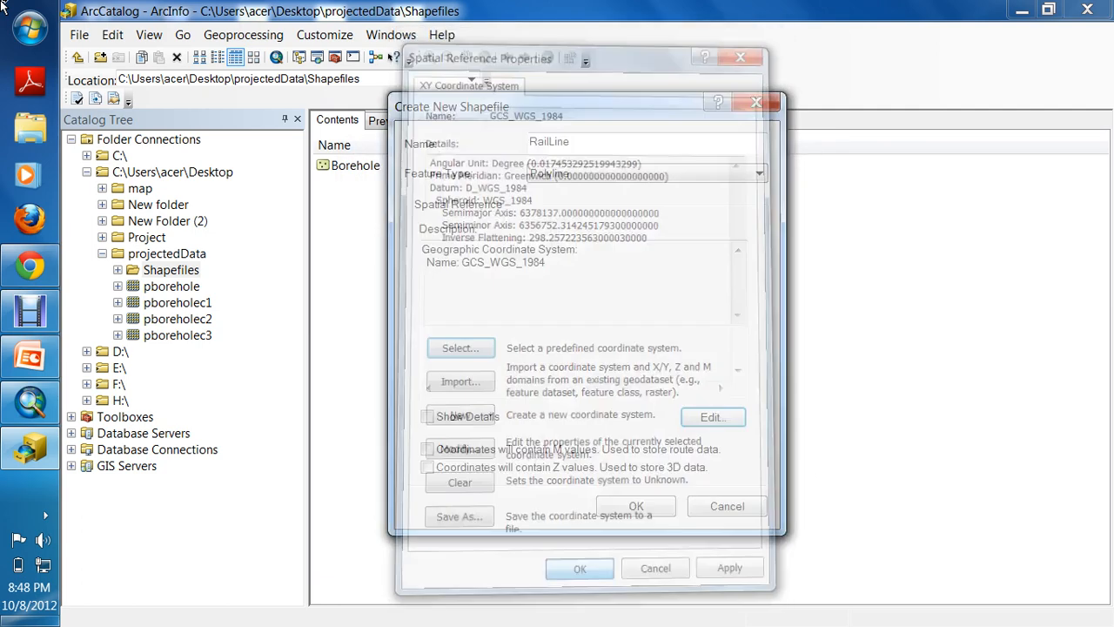
key(Return)
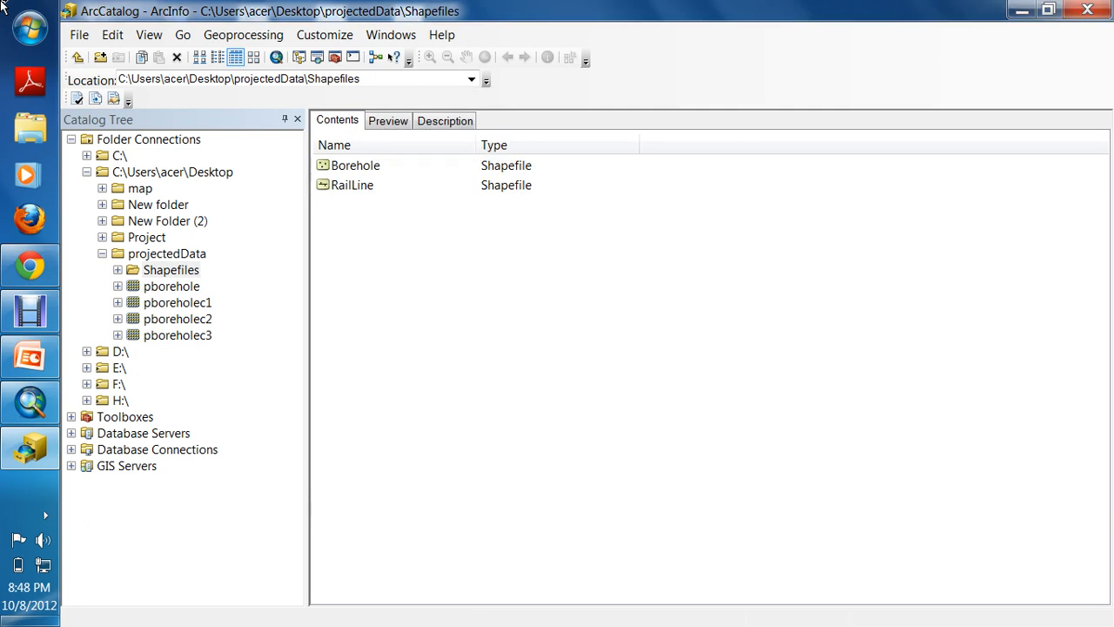
drag(317, 157, 465, 214)
click(465, 215)
key(Down)
key(Down)
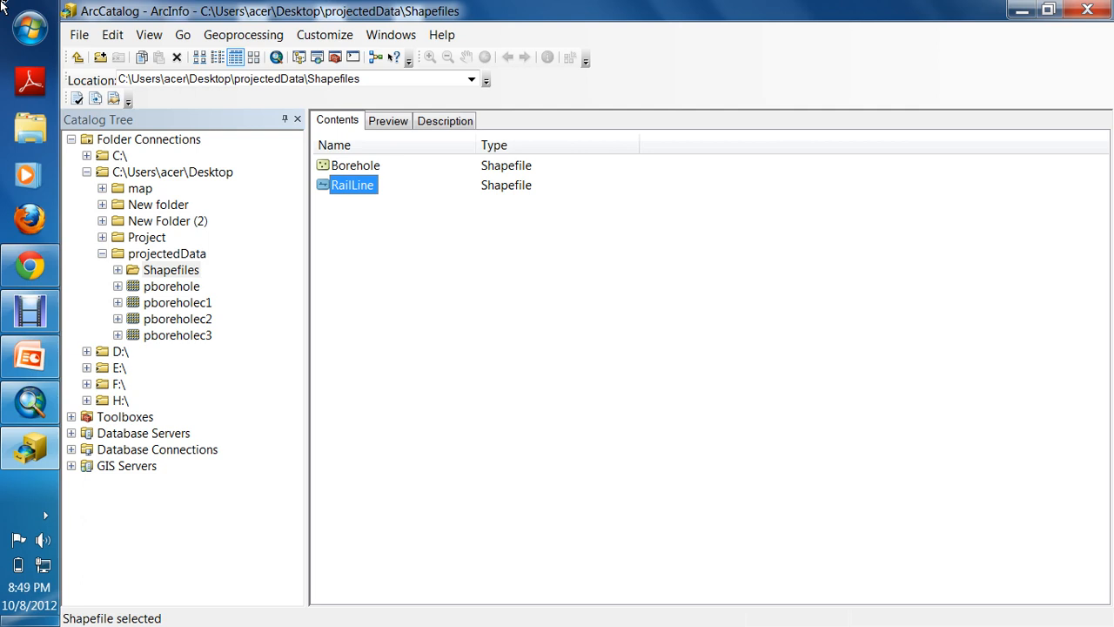
key(ctrl+space)
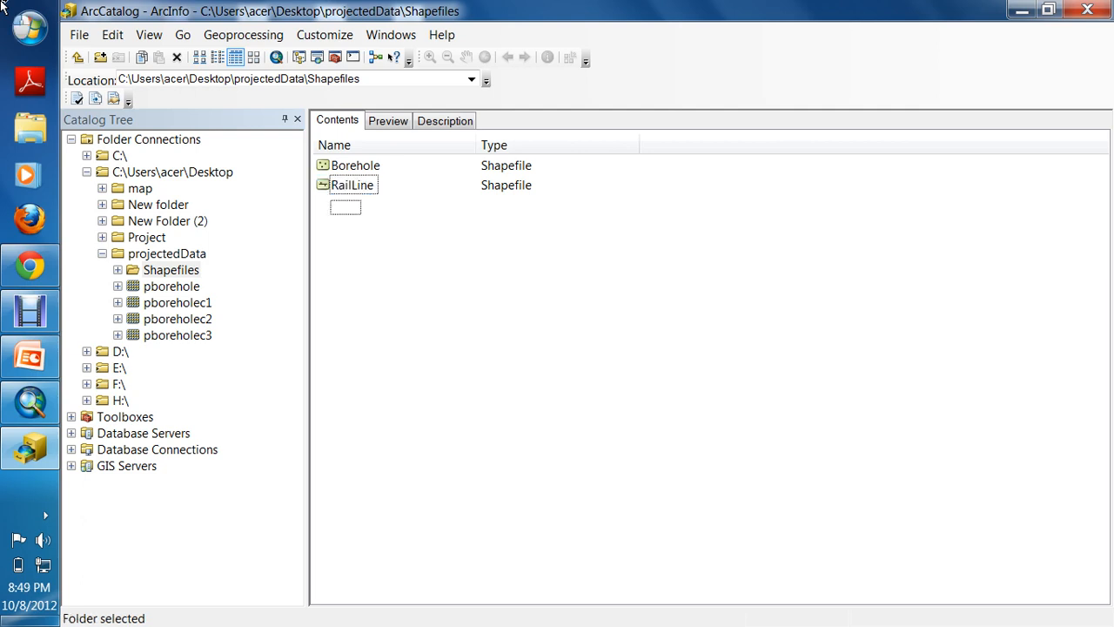
key(ctrl+a)
key(Escape)
Create a folder named projectedShapefile inside the Shapefiles folder and open it
right_click(391, 317)
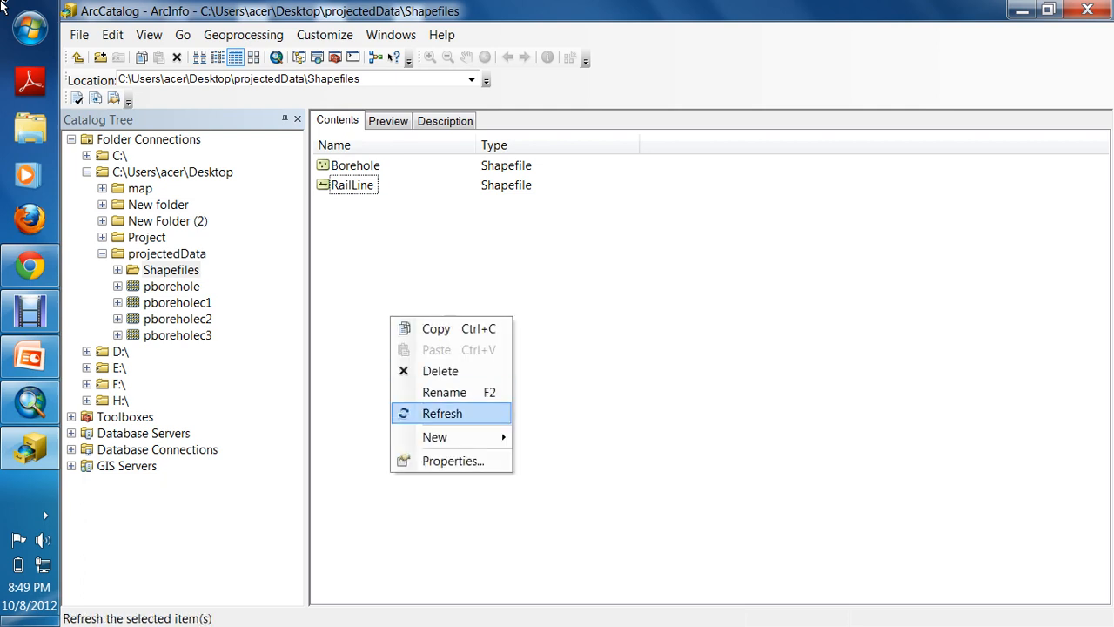
mouse_move(444, 436)
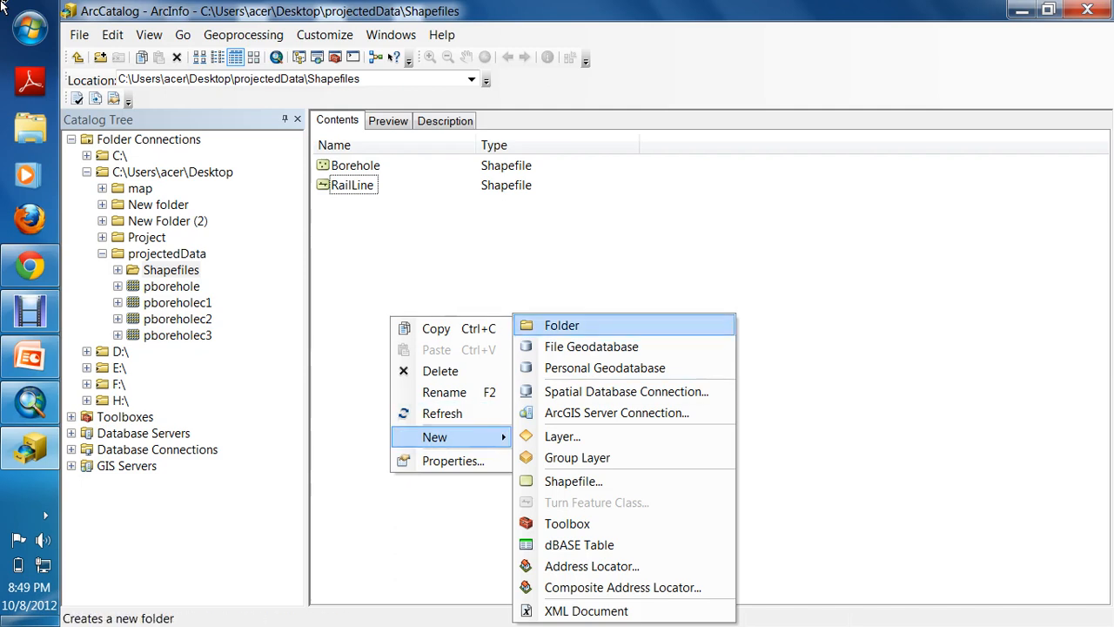
key(Return)
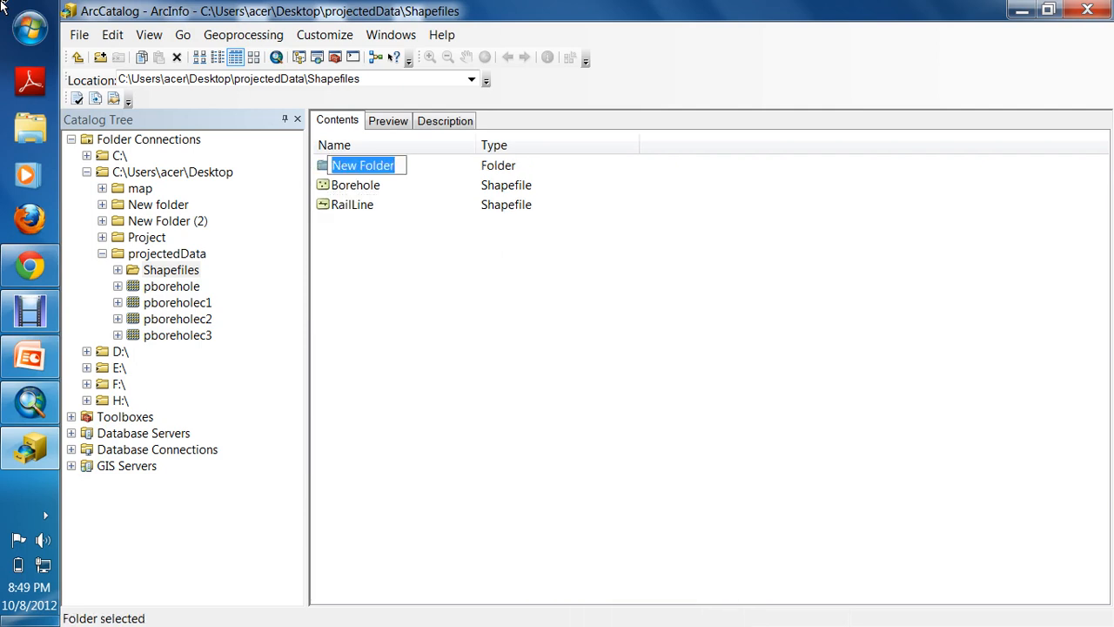
text(proje)
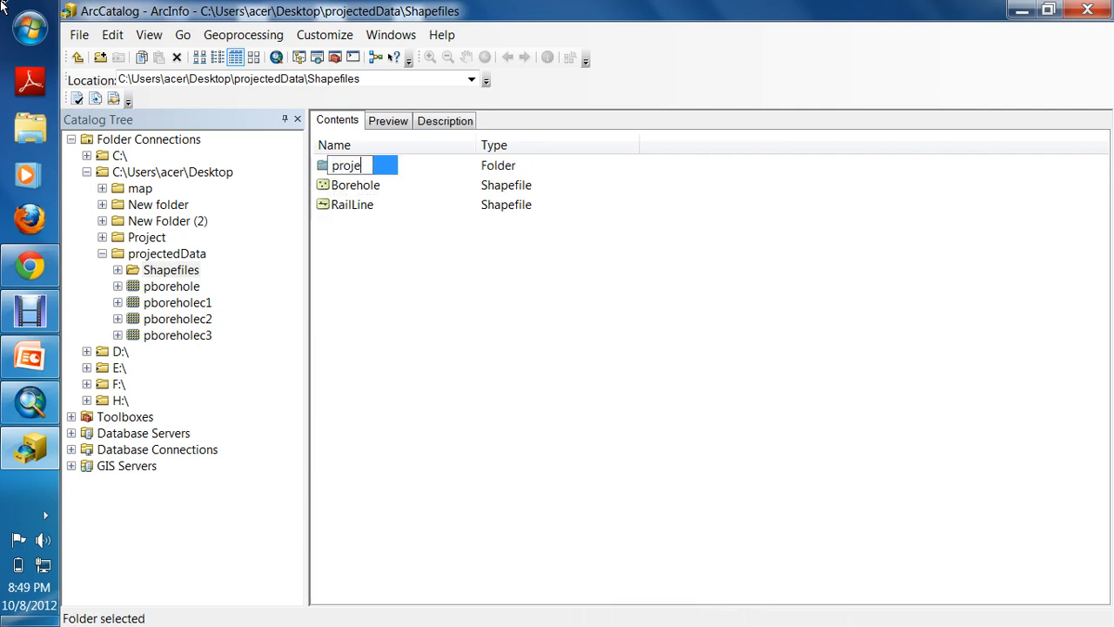
text(ctedSha)
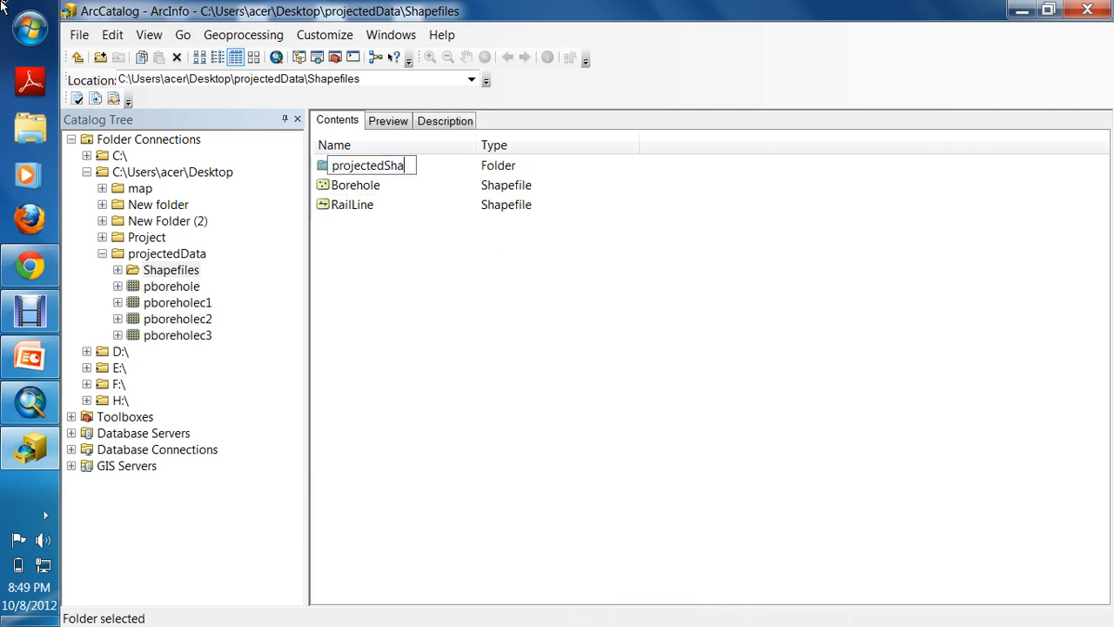
text(pefile)
key(Return)
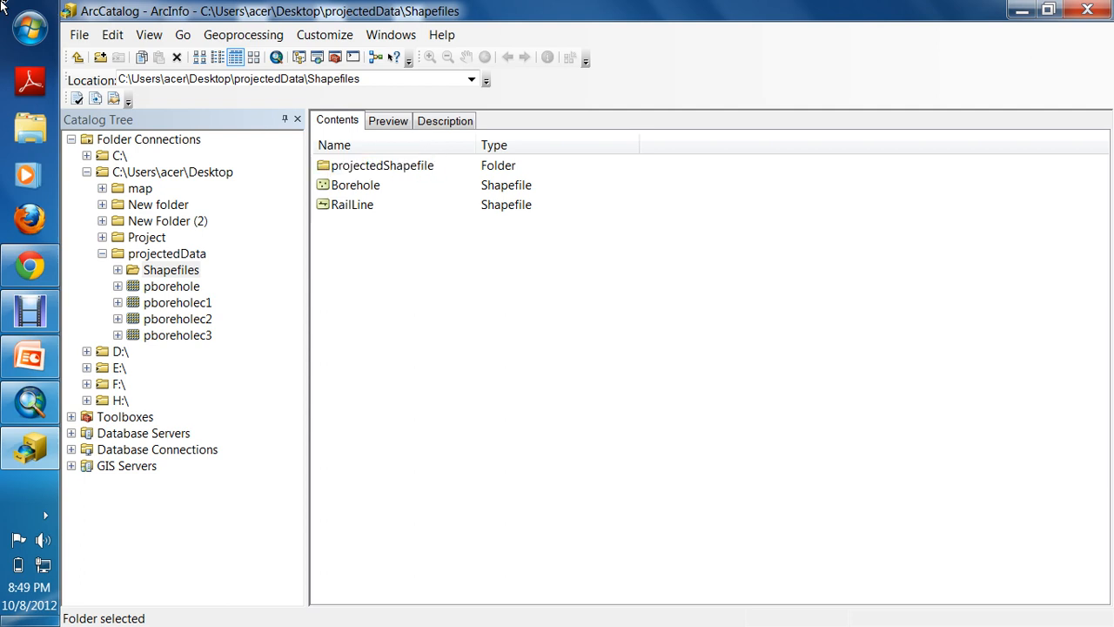
key(Return)
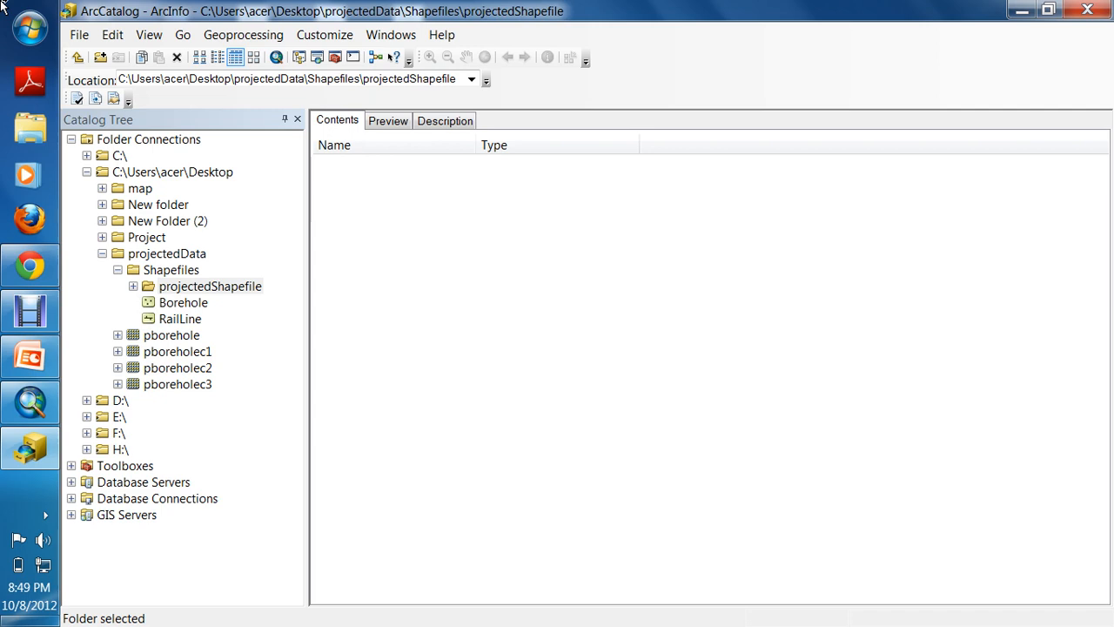
Collapse the Desktop folder connection in the catalog tree and expand the toolboxes down to the Data Management Tools
click(87, 173)
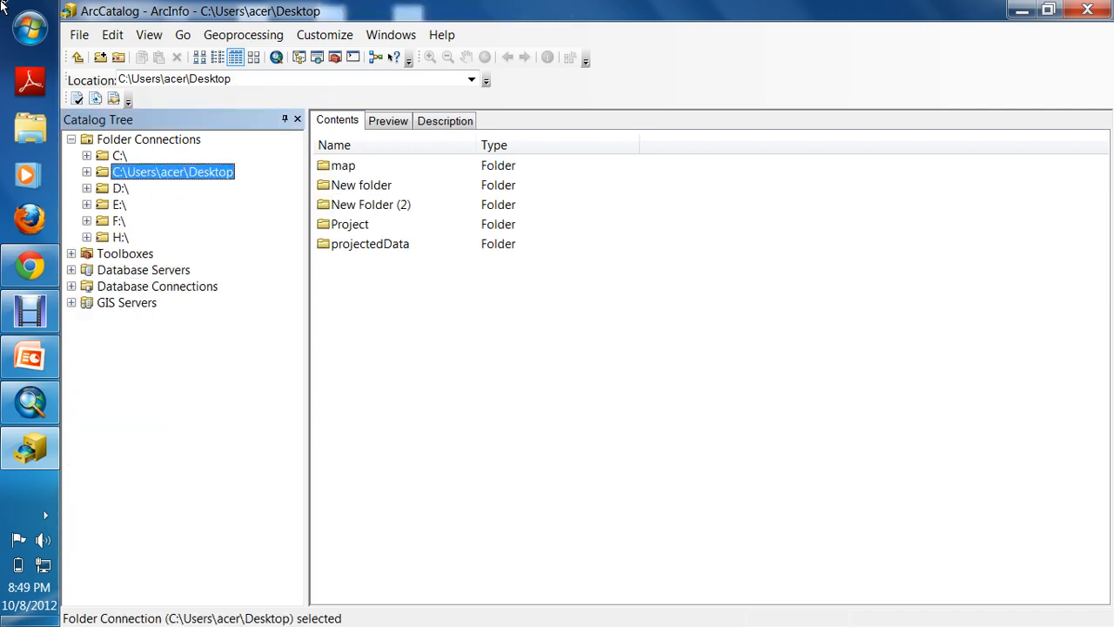
key(Left)
key(Left)
key(Down)
key(Right)
key(Up)
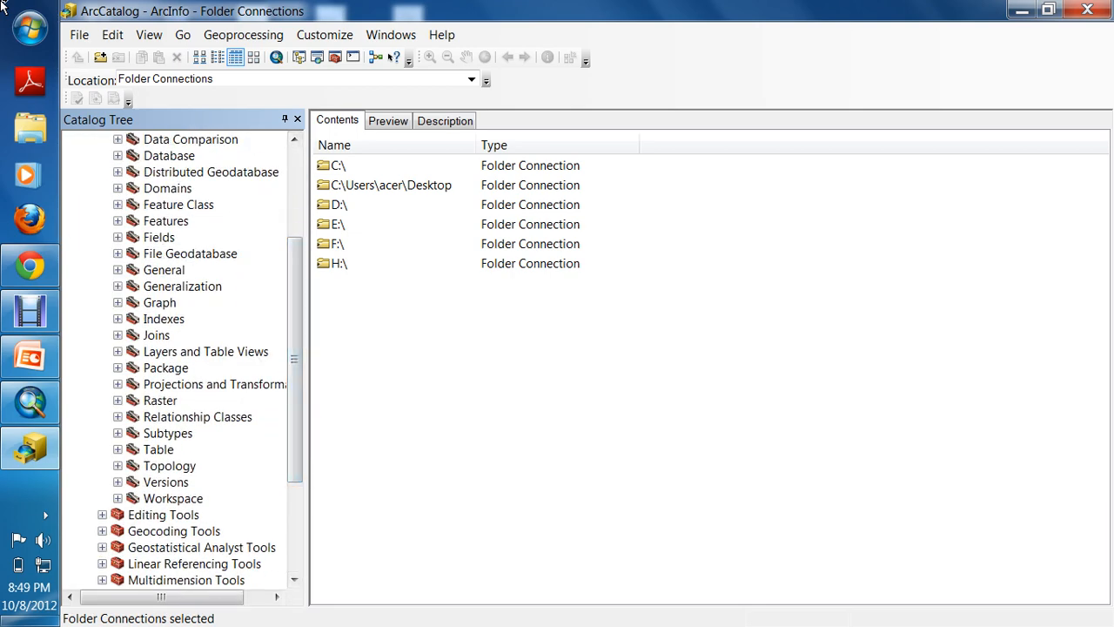
Open the Project tool from the Feature toolset under Projections and Transformations in Data Management Tools
scroll(200, 384, up, 2)
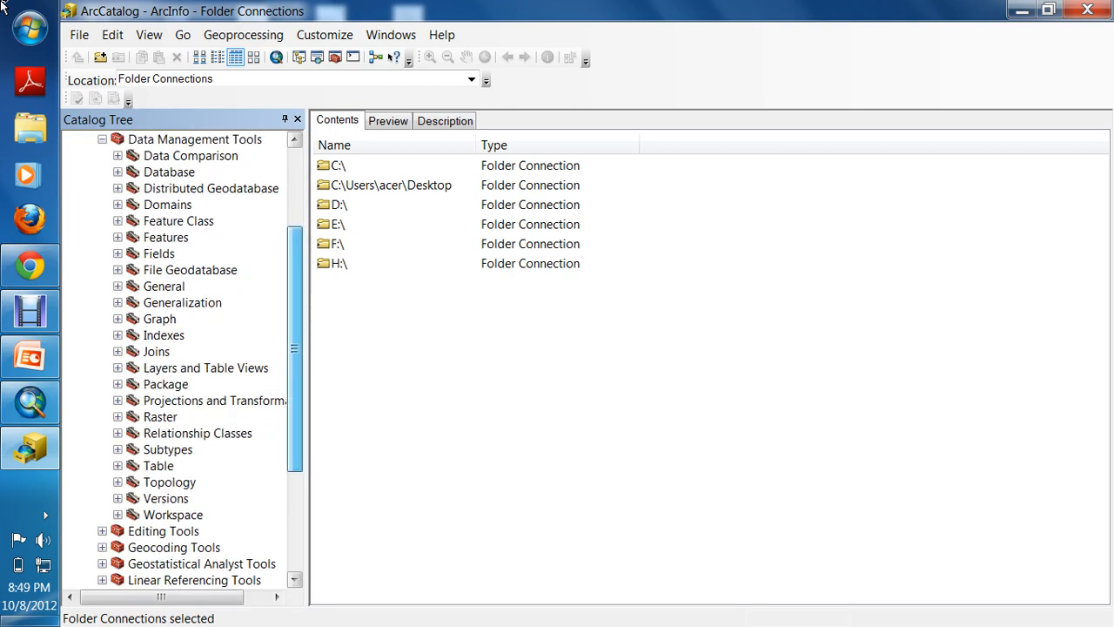
scroll(174, 357, down, 2)
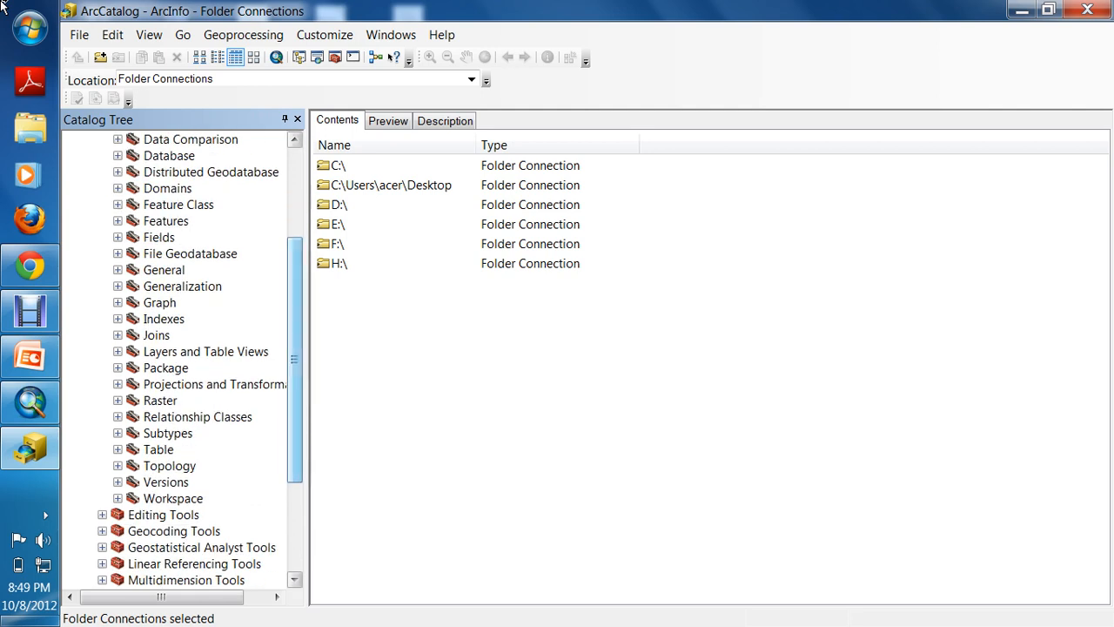
click(118, 384)
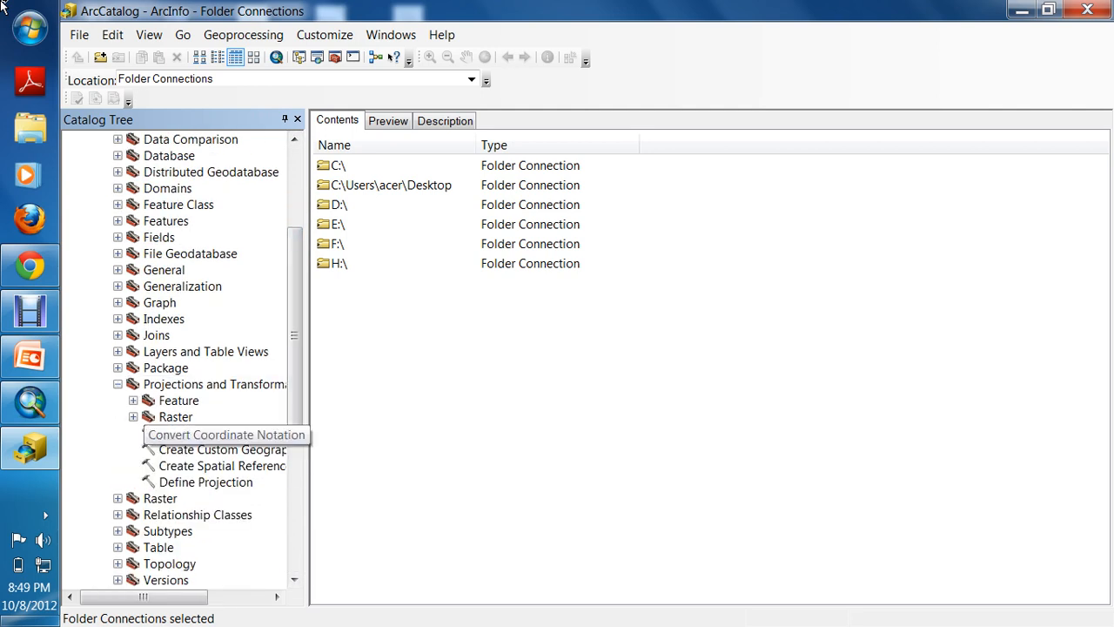
scroll(217, 432, down, 1)
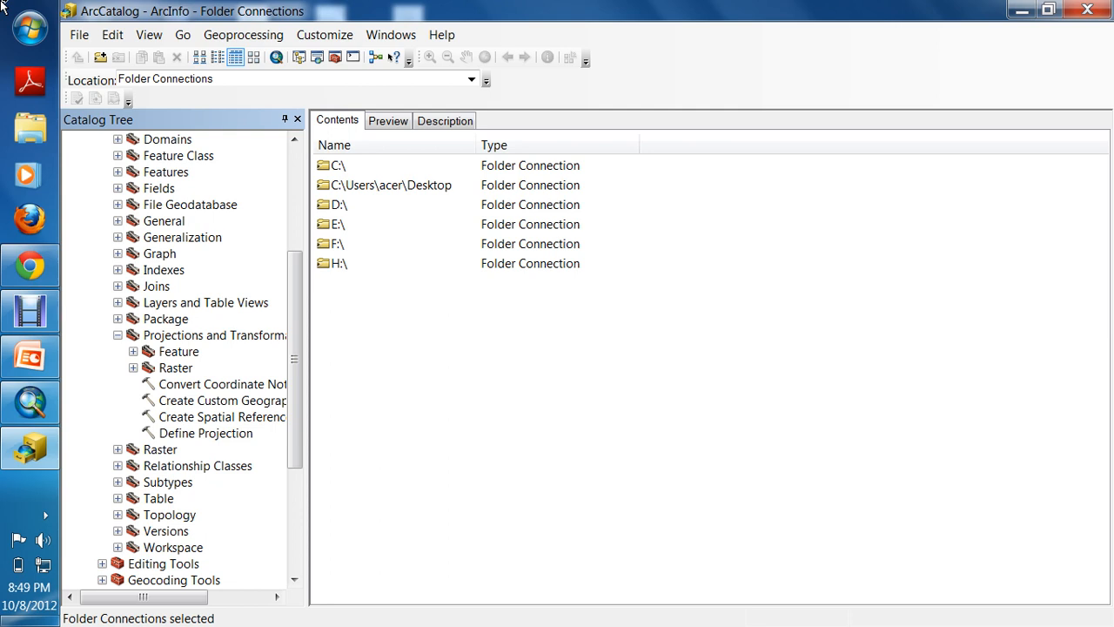
click(133, 351)
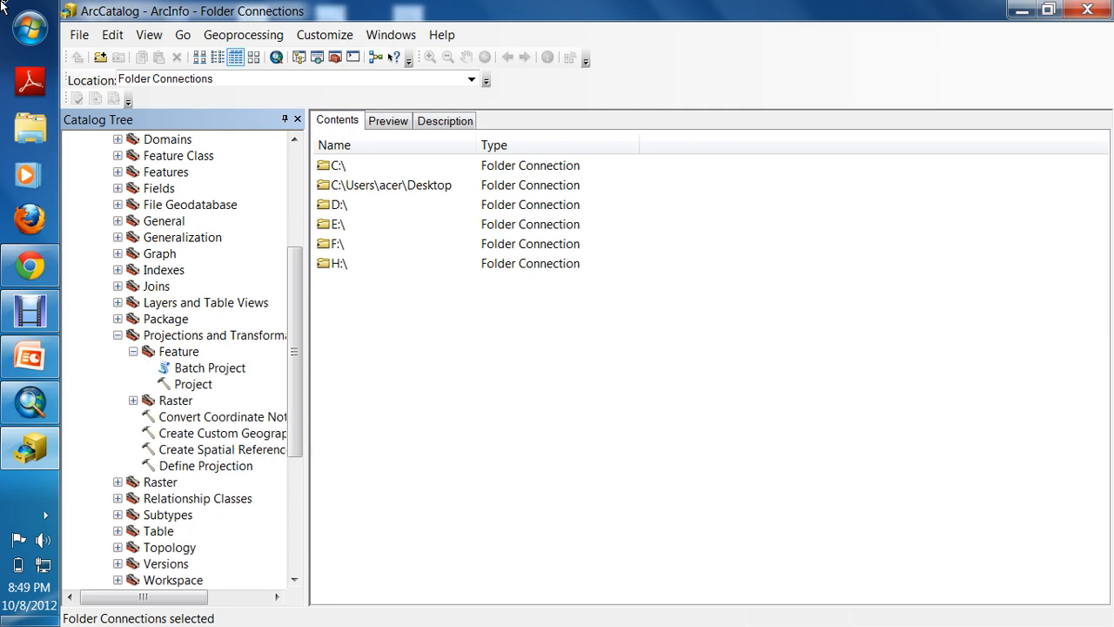
double_click(194, 384)
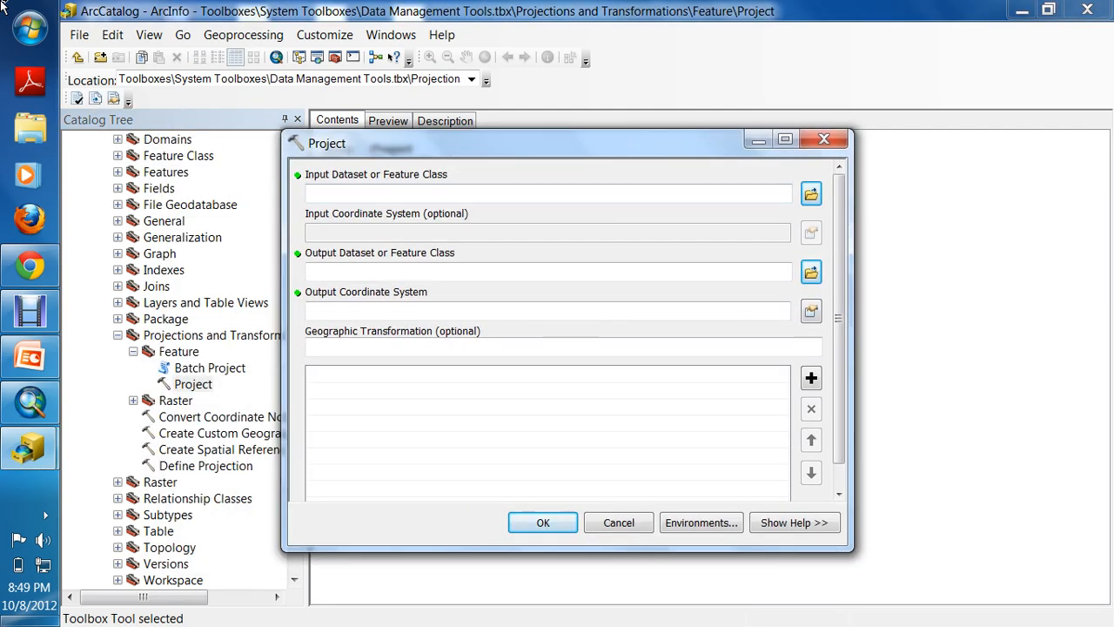
Choose Borehole.shp from the Desktop's projectedData\Shapefiles folder as the input dataset to project
click(810, 194)
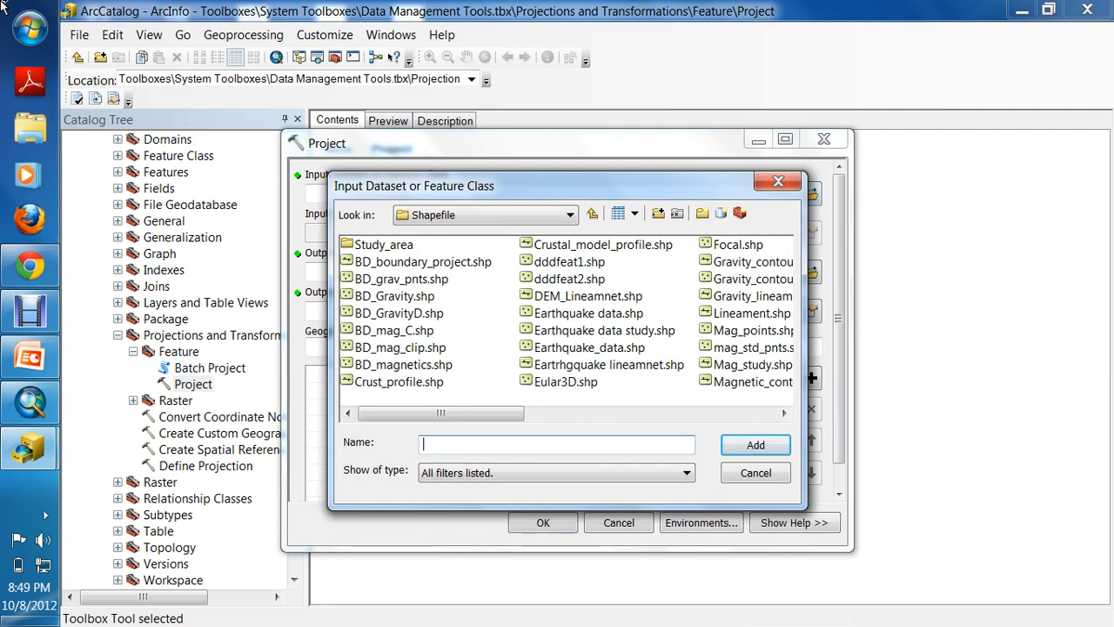
click(571, 215)
key(Up)
key(Up)
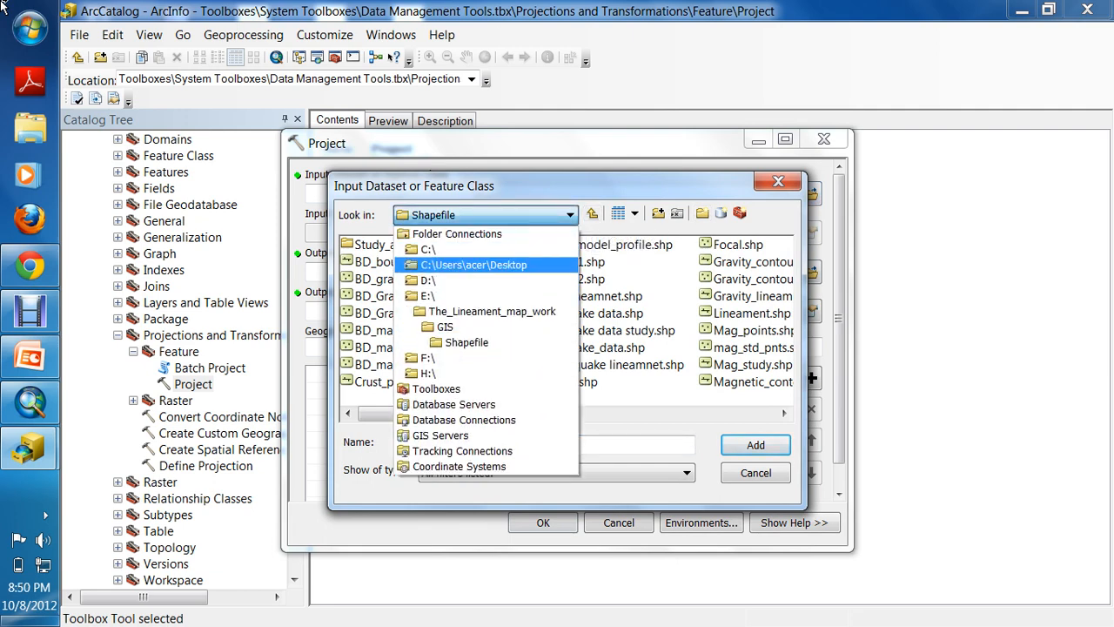
key(Return)
key(Return)
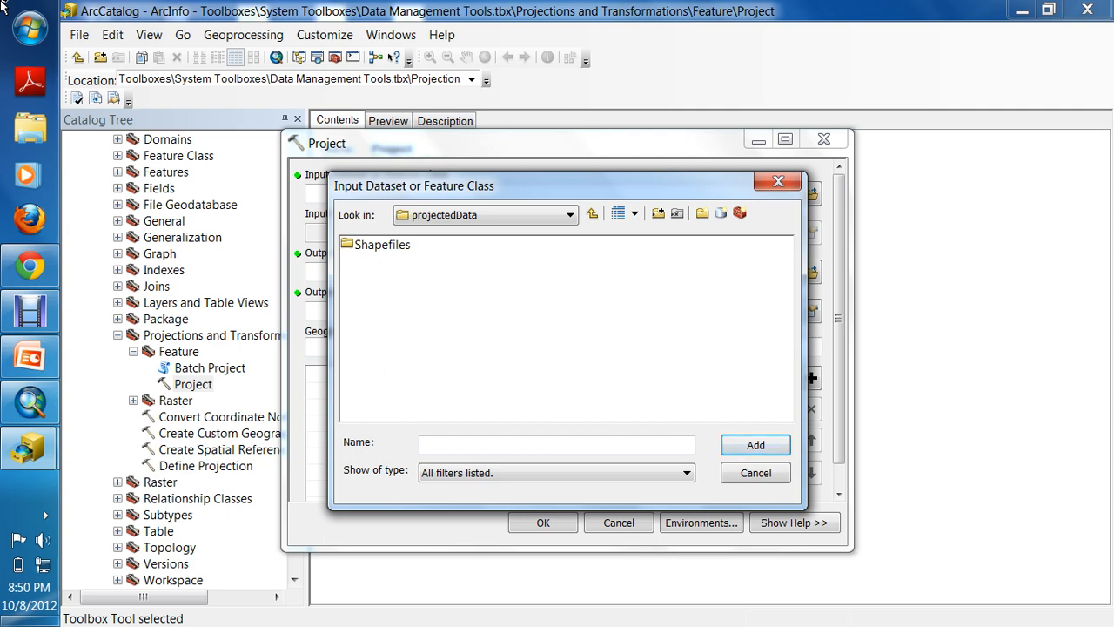
key(Return)
key(Return)
key(BackSpace)
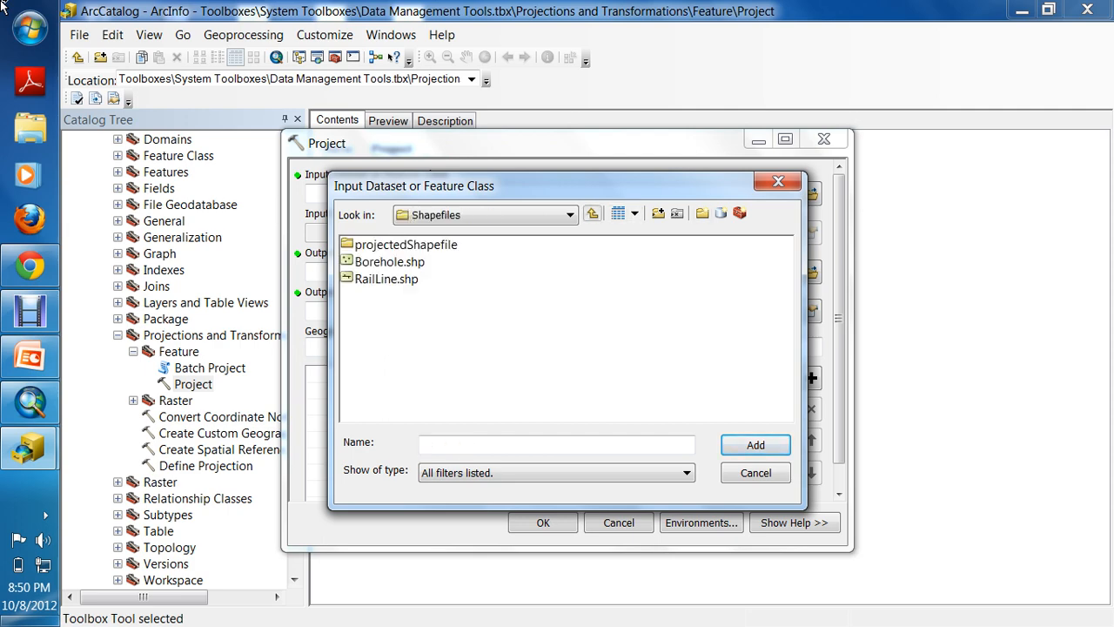
key(Escape)
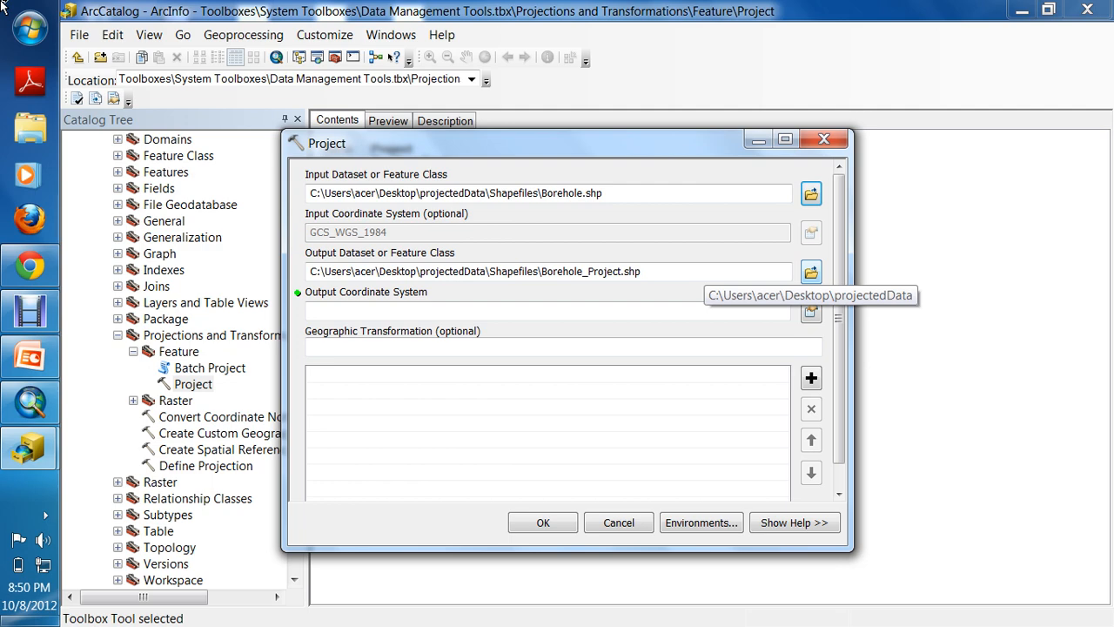
Set the output dataset to PBoreHole in the projectedShapefile folder inside Shapefiles
click(810, 272)
double_click(381, 245)
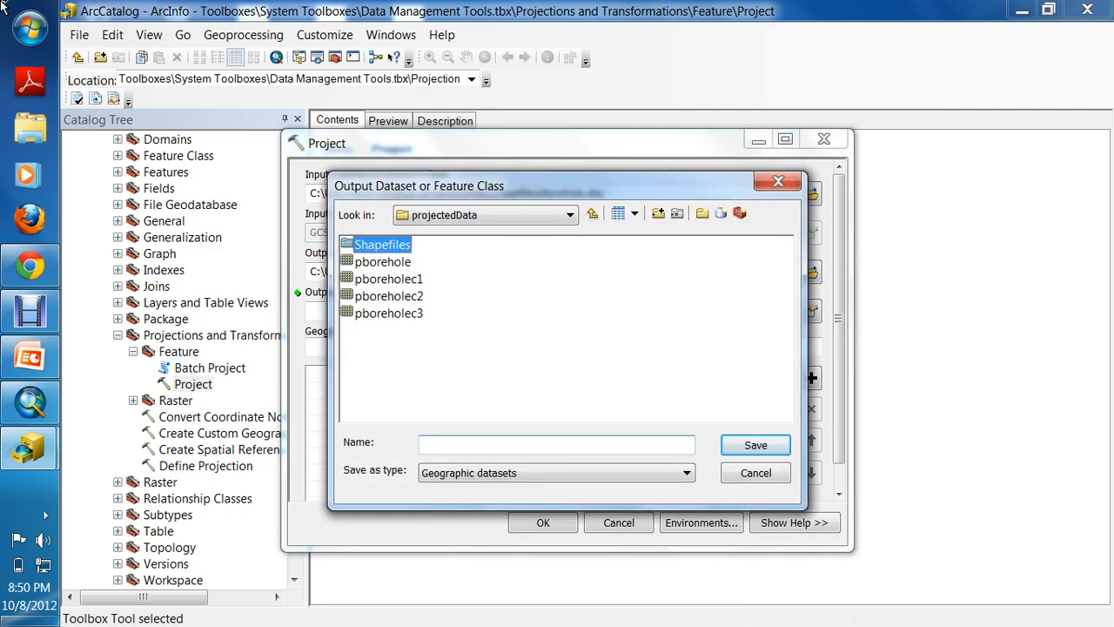
double_click(398, 245)
click(557, 444)
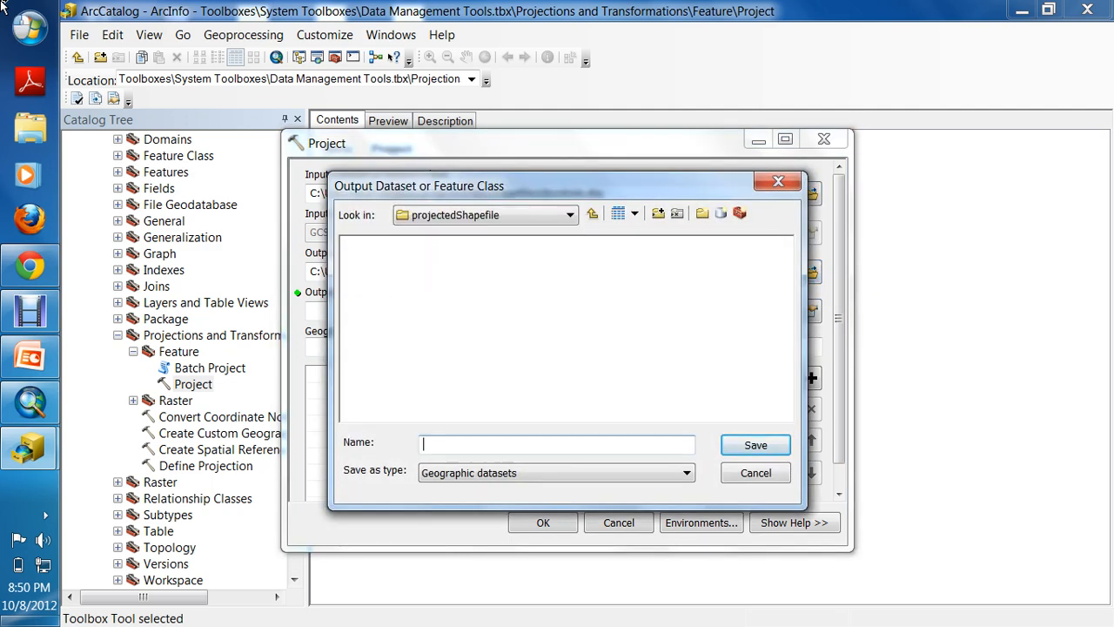
text(PBoreHole)
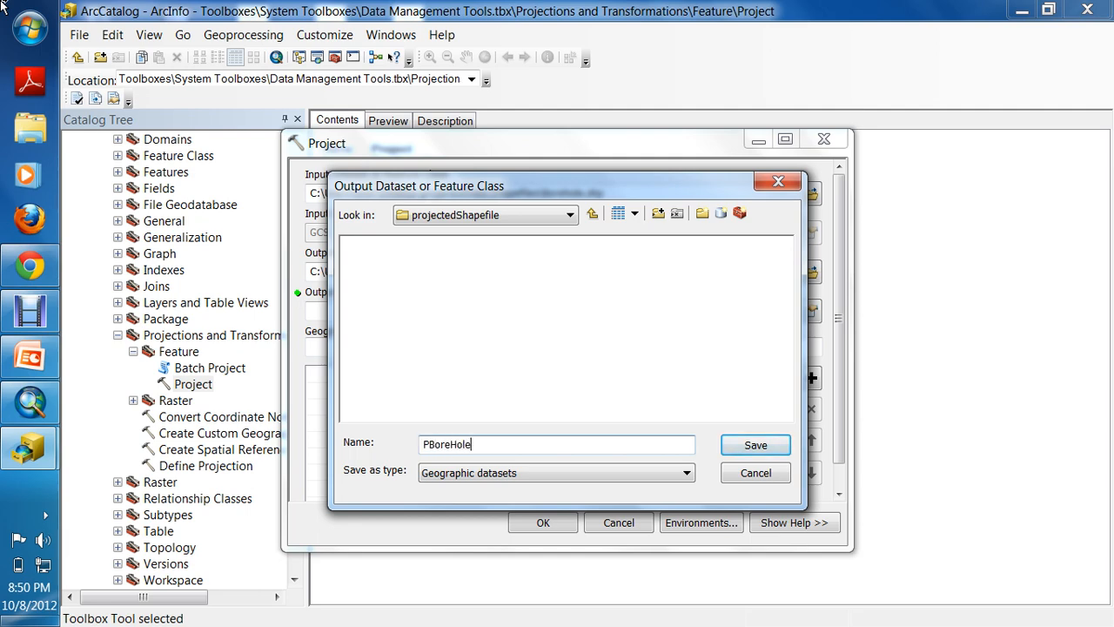
key(Return)
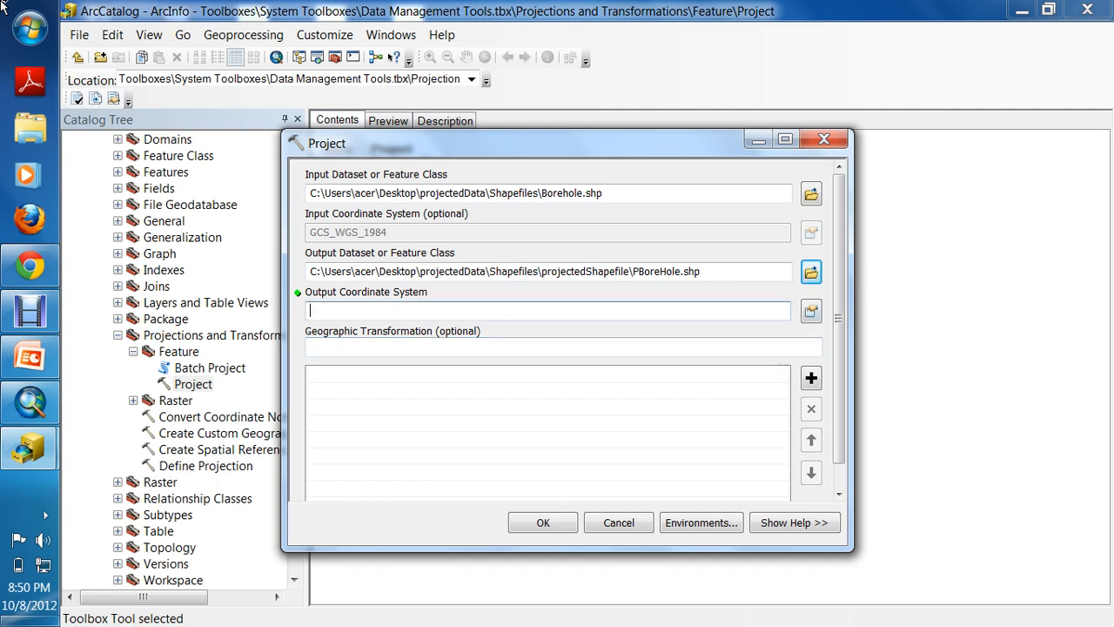
Browse the predefined projected coordinate systems for the output to UTM, WGS 1984, Northern Hemisphere
click(811, 310)
click(438, 373)
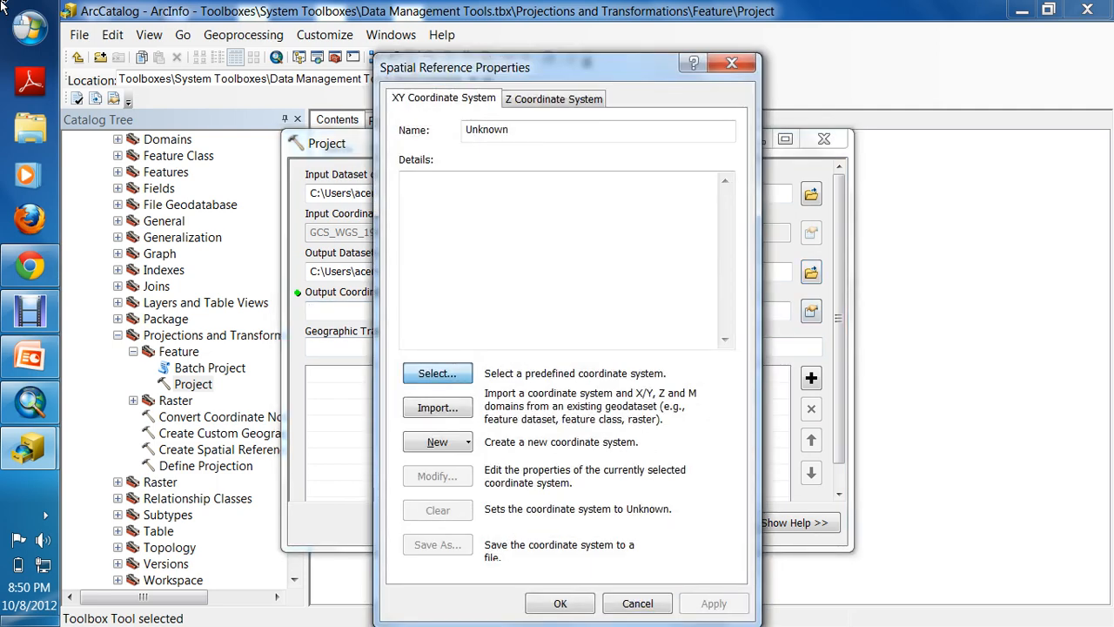
double_click(436, 262)
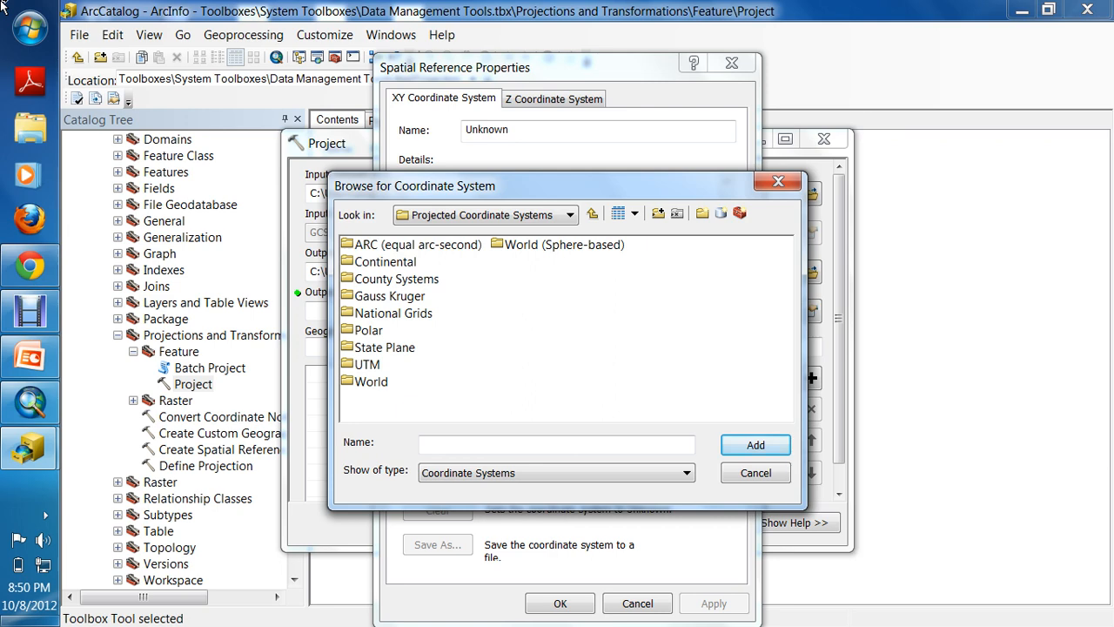
click(371, 381)
double_click(367, 365)
click(367, 364)
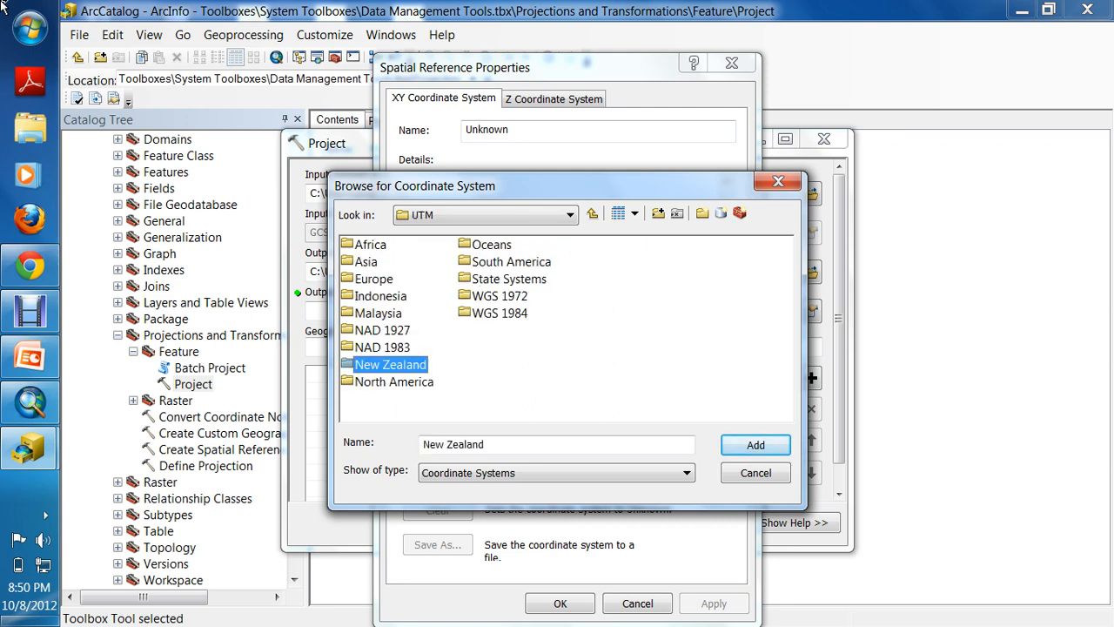
double_click(499, 313)
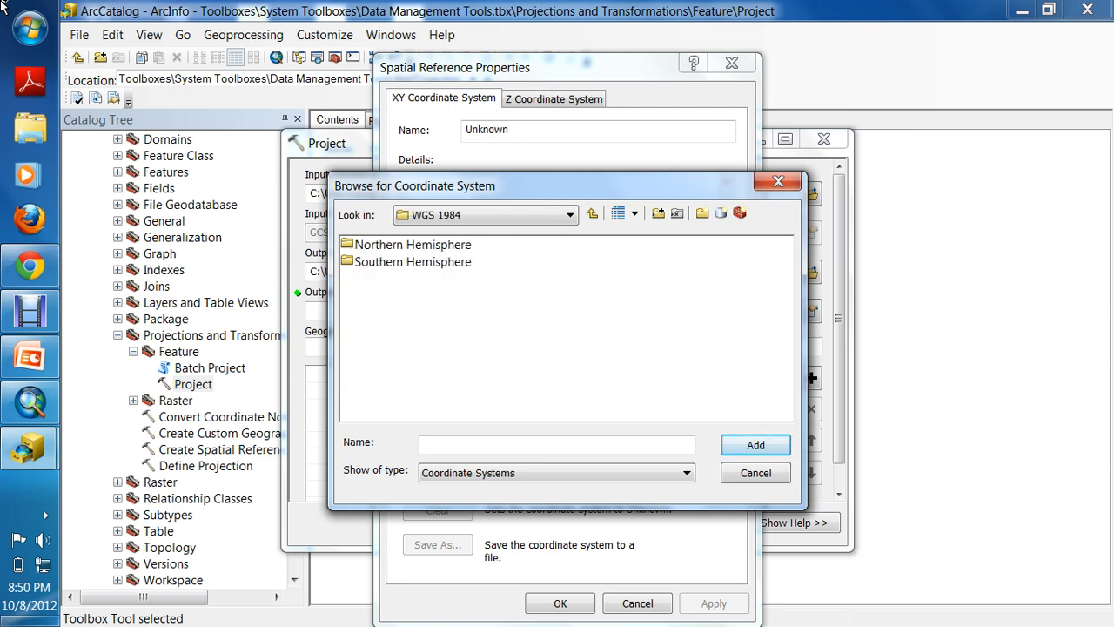
double_click(413, 245)
double_click(412, 244)
Assign WGS 1984 UTM Zone 45N.prj as the output coordinate system and run the Borehole projection
click(437, 372)
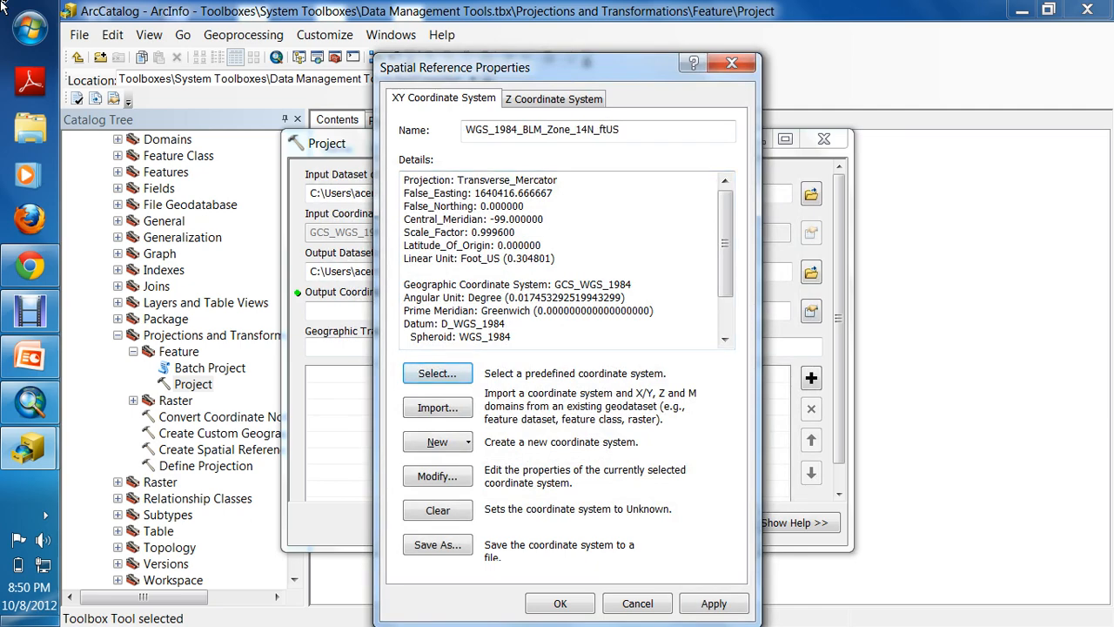
click(459, 363)
drag(381, 413, 595, 414)
click(665, 382)
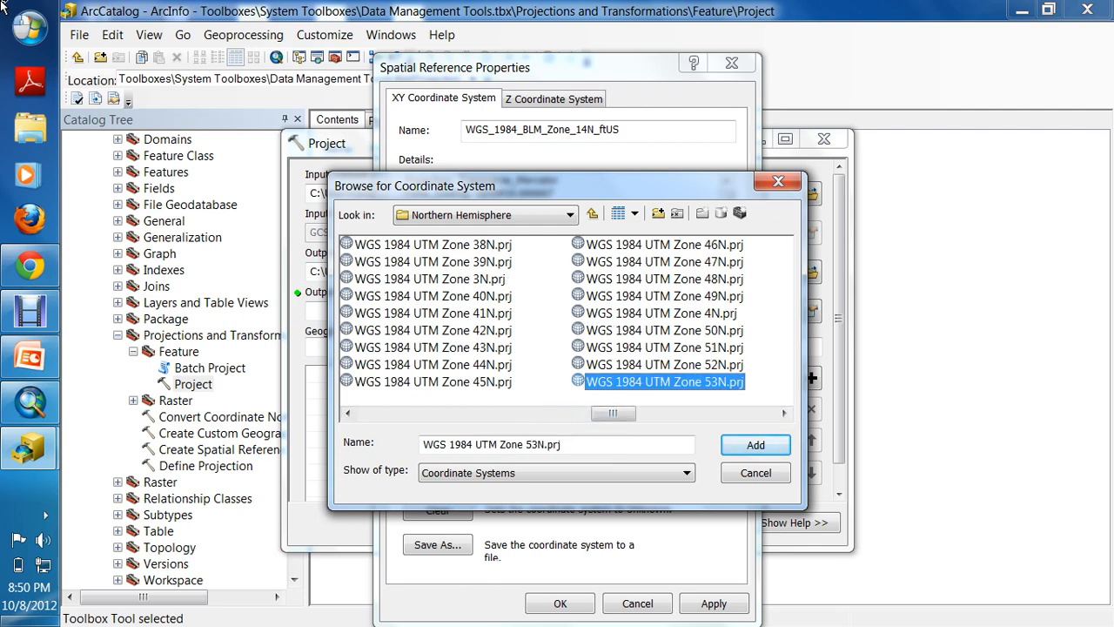
key(Left)
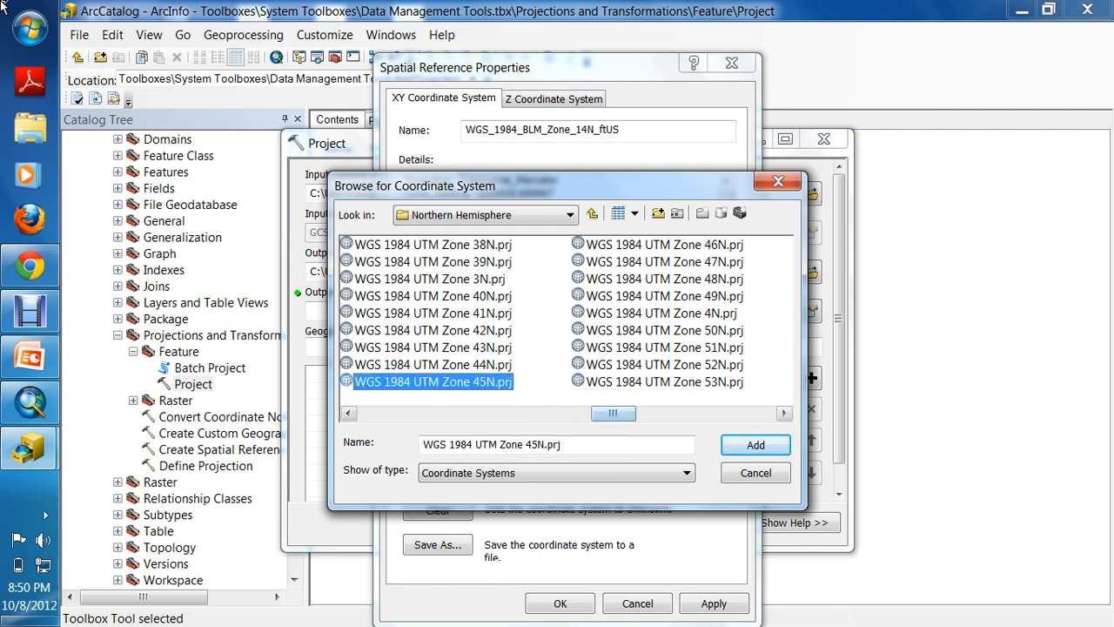
key(Return)
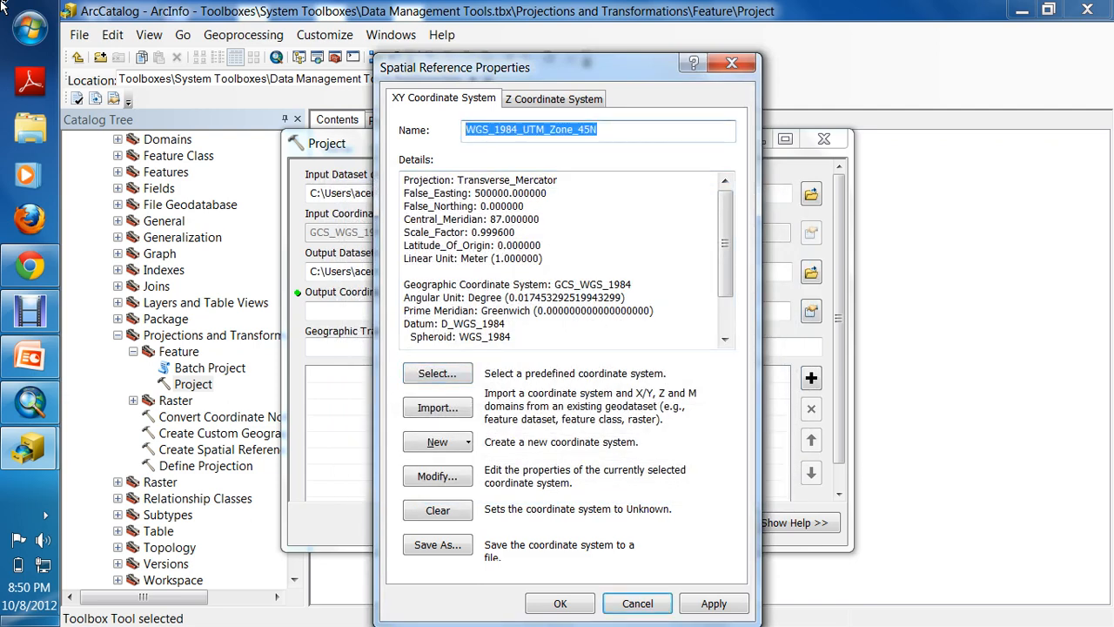
key(Return)
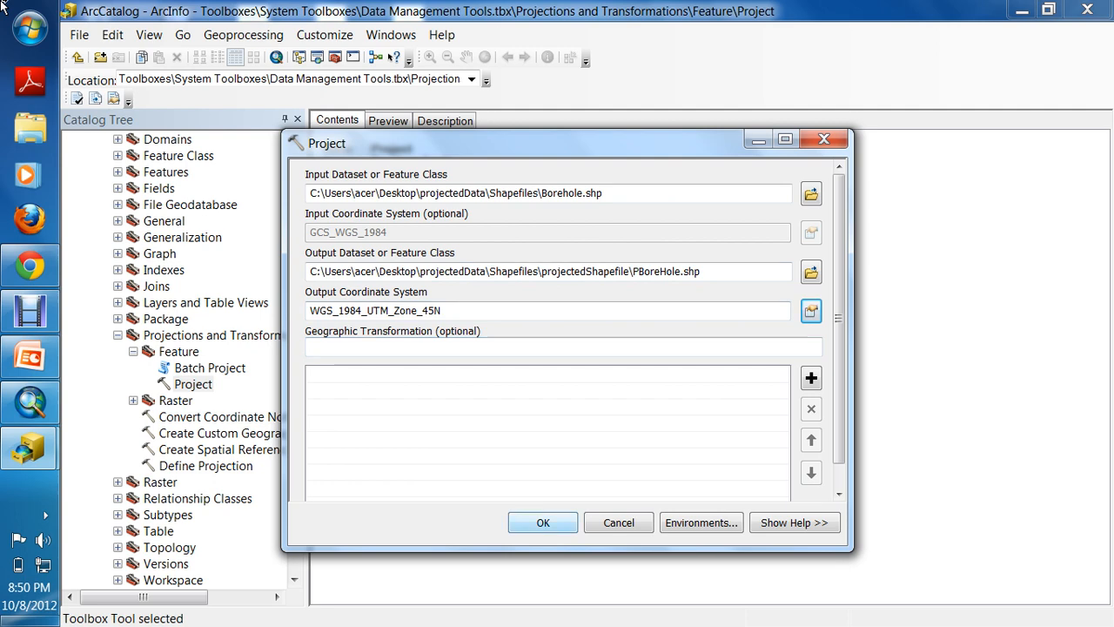
key(Return)
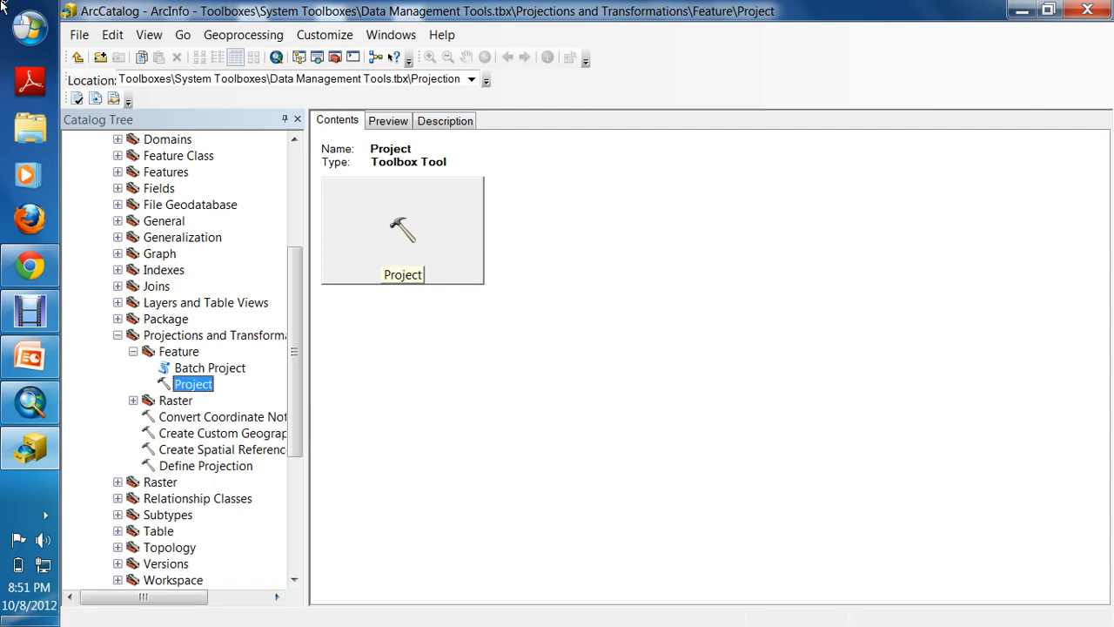
Start another projection with RailLine.shp as input and PRailLine in the projectedShapefile folder as output
key(Return)
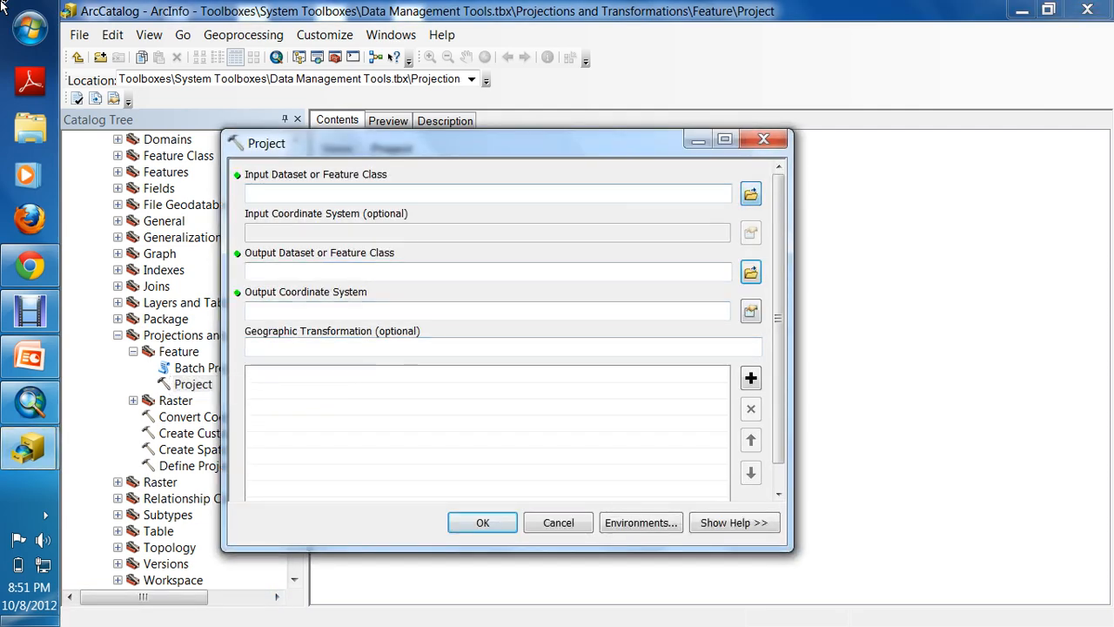
click(750, 194)
click(349, 216)
click(691, 443)
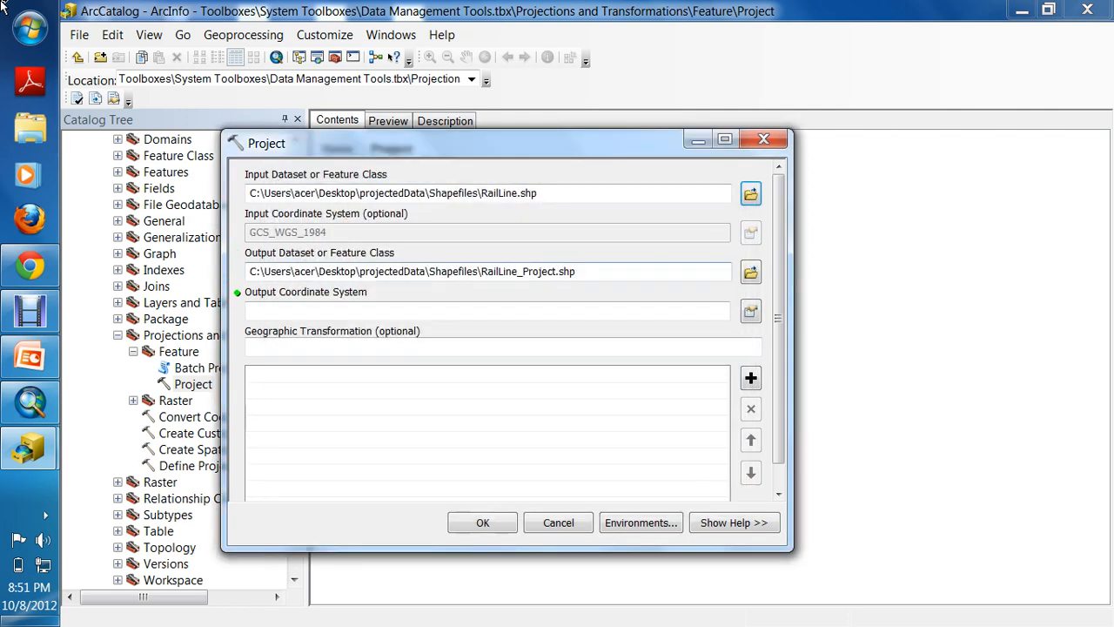
click(750, 271)
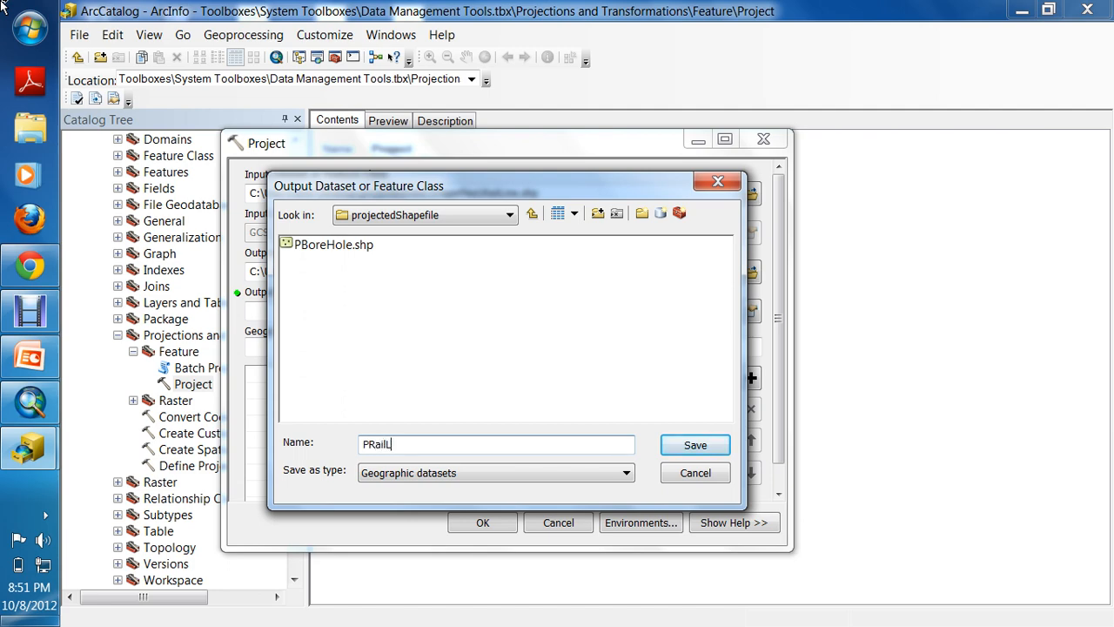
key(Return)
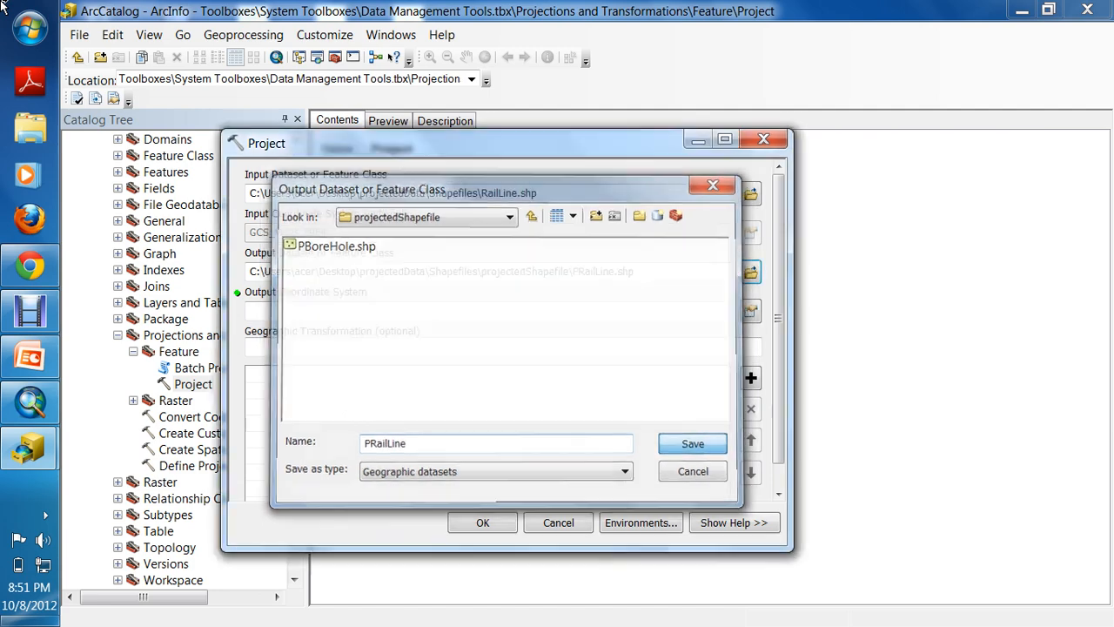
Browse the predefined projected coordinate systems for the RailLine output to UTM, WGS 1984, Northern Hemisphere
key(space)
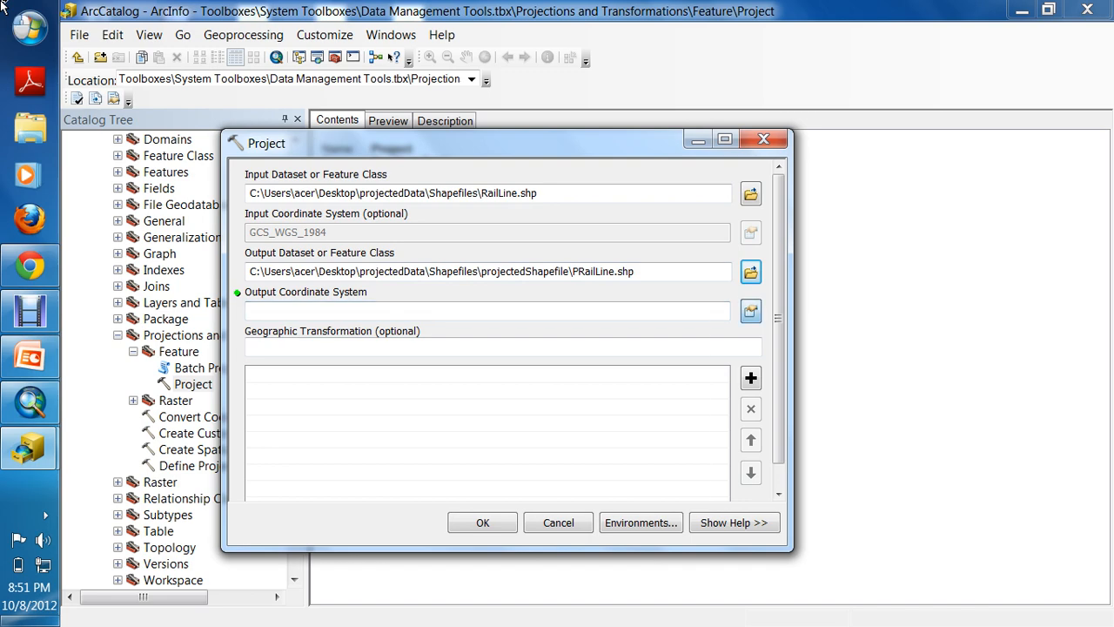
key(Return)
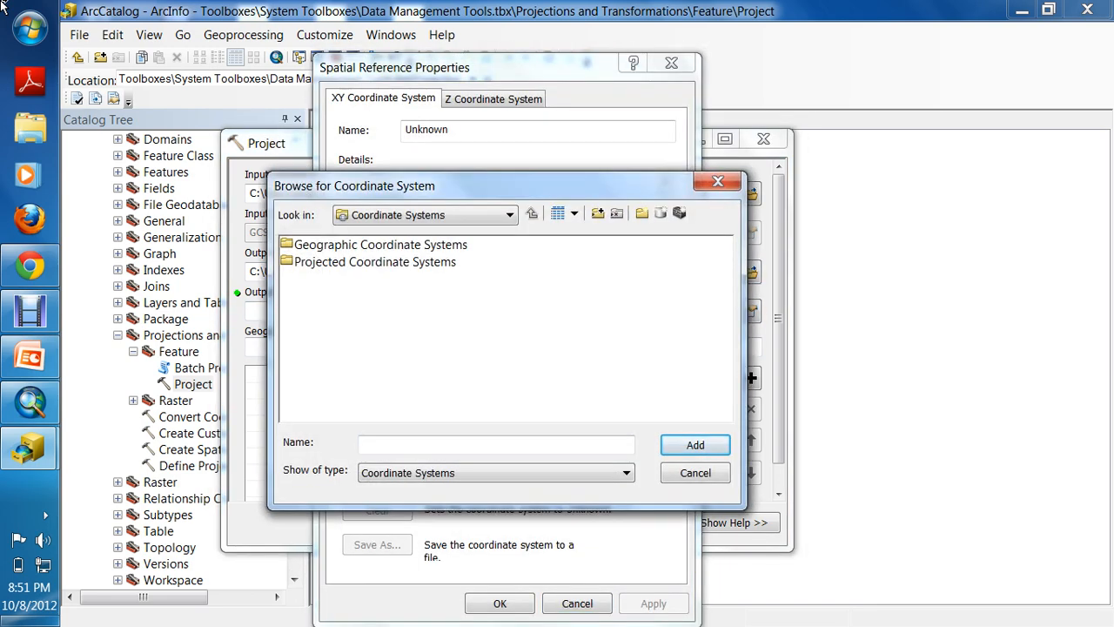
key(Down)
key(Down)
key(Return)
key(u)
key(Return)
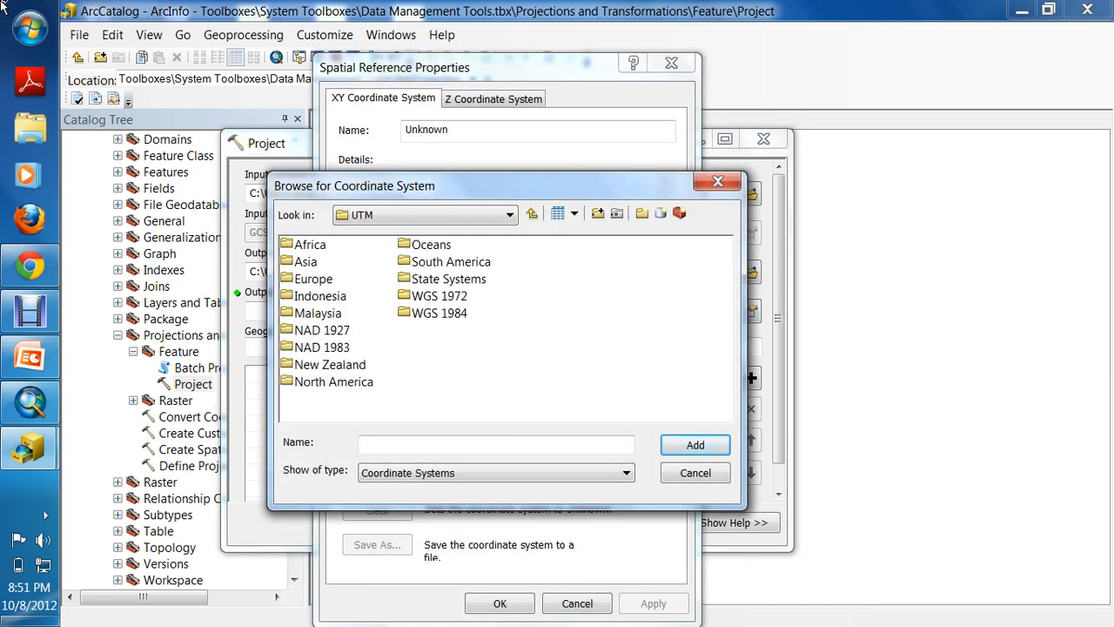
key(w)
key(w)
key(Return)
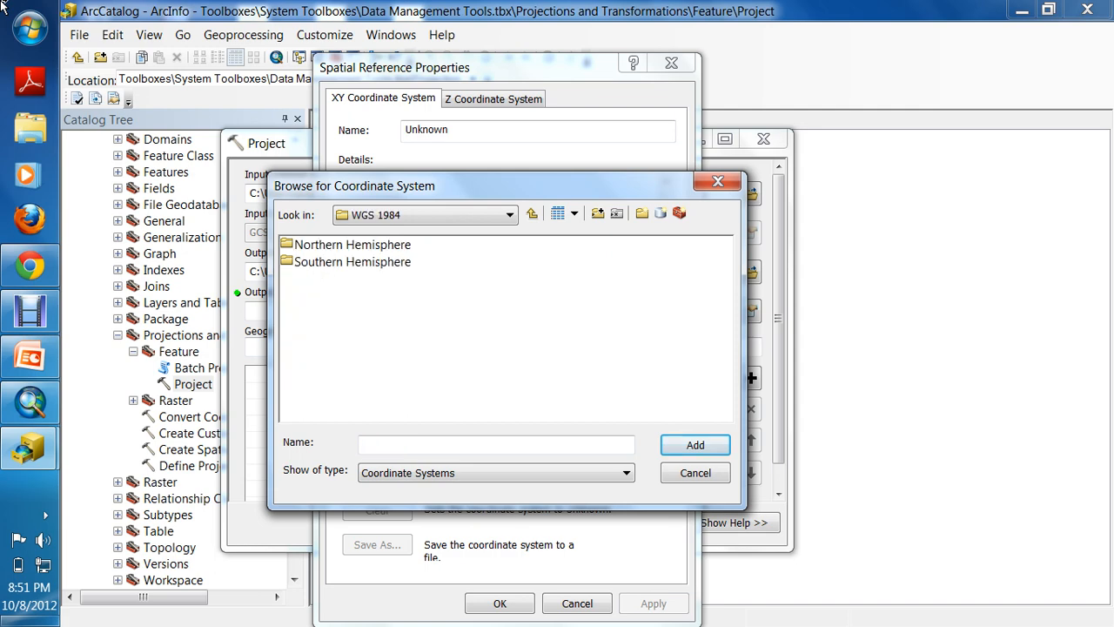
key(n)
key(Return)
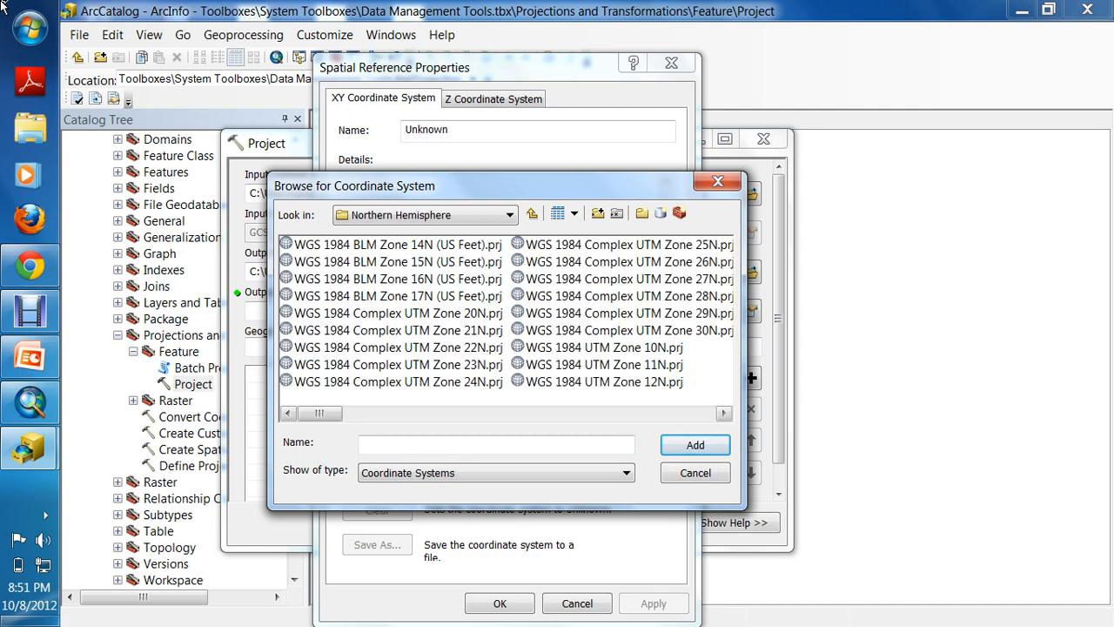
Assign WGS 1984 UTM Zone 45N.prj as the output coordinate system and run the RailLine projection
text(wgs 1984 utm zone 45)
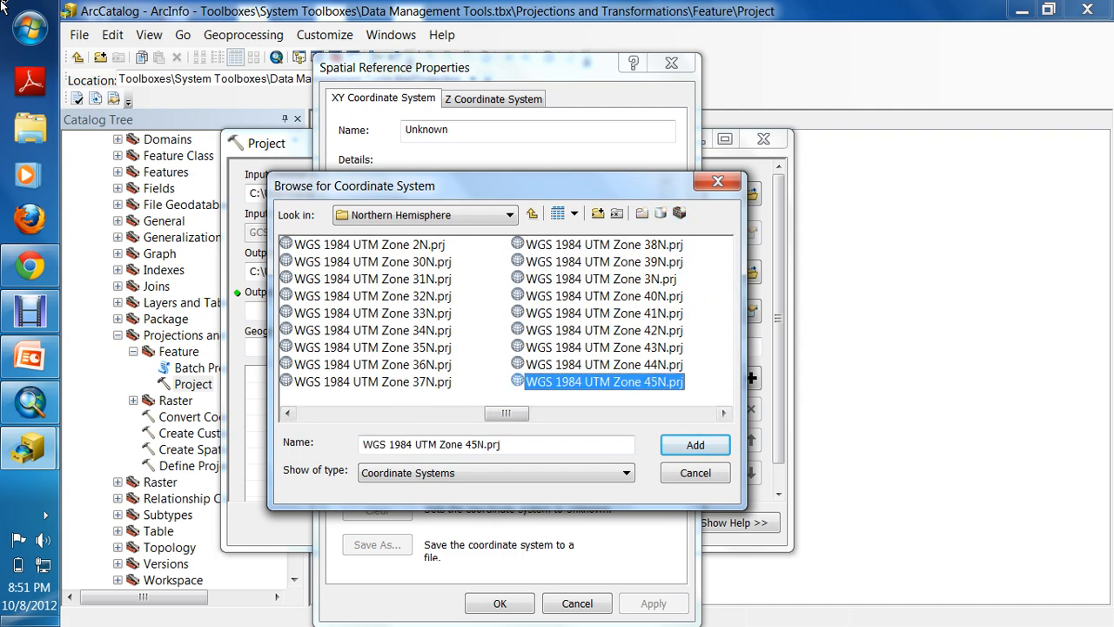
key(Return)
key(Return)
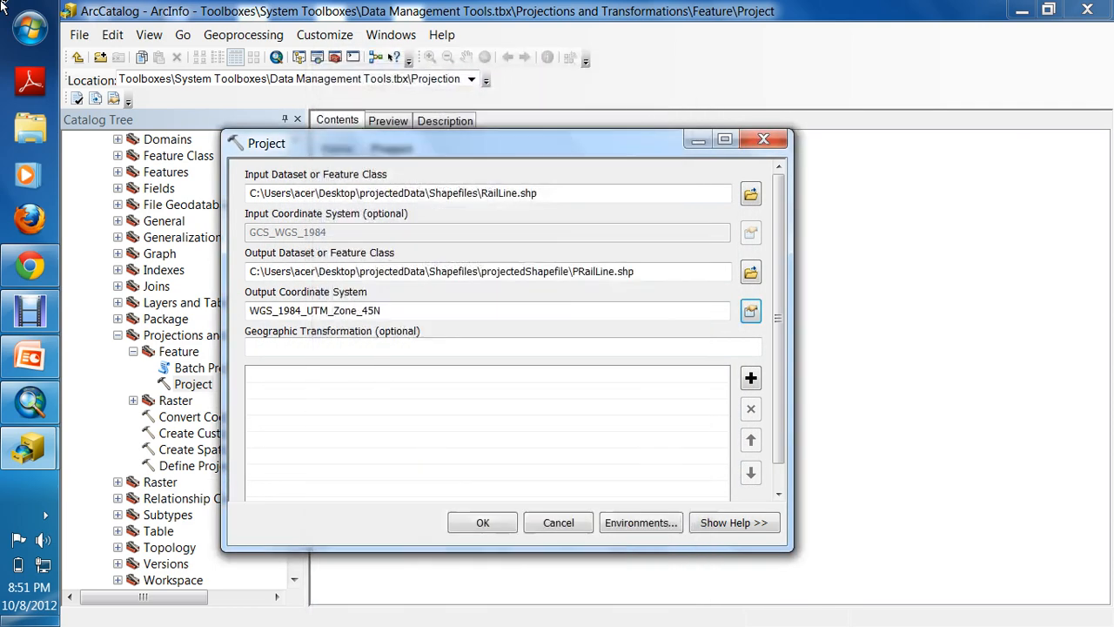
key(Return)
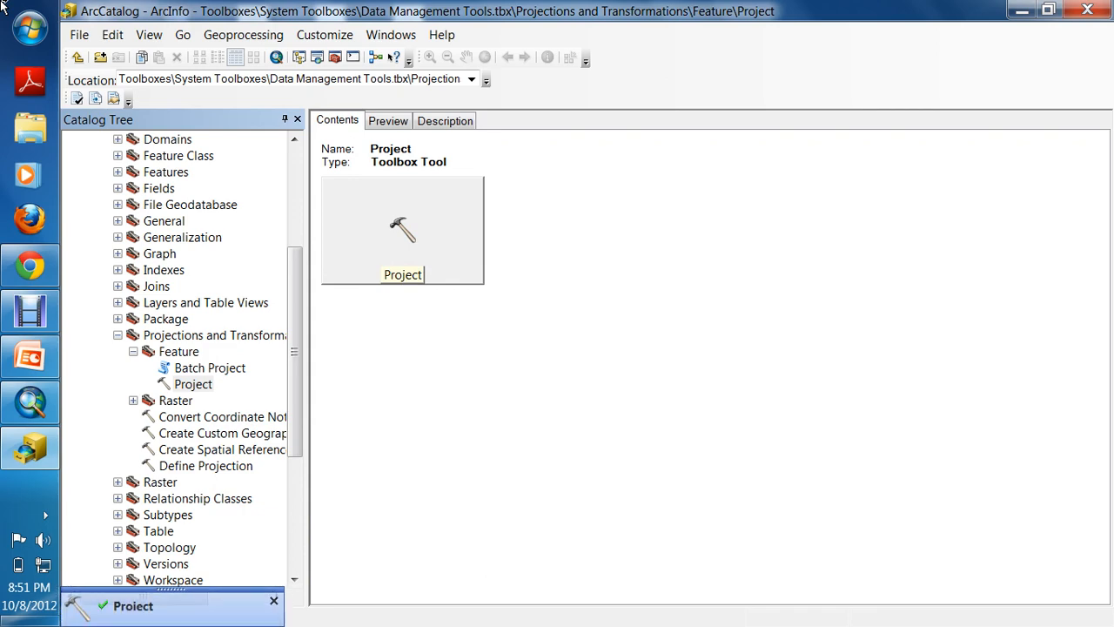
Leave the system toolboxes and open the C:\Users\acer\Desktop folder connection in the catalog
key(BackSpace)
key(BackSpace)
key(BackSpace)
key(BackSpace)
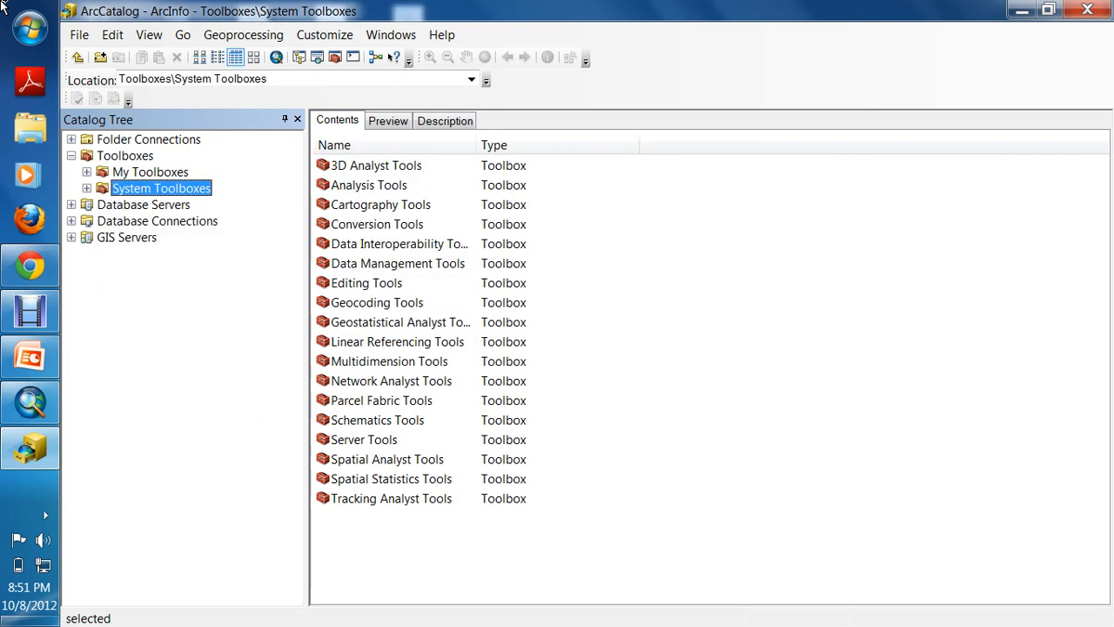
key(BackSpace)
key(Up)
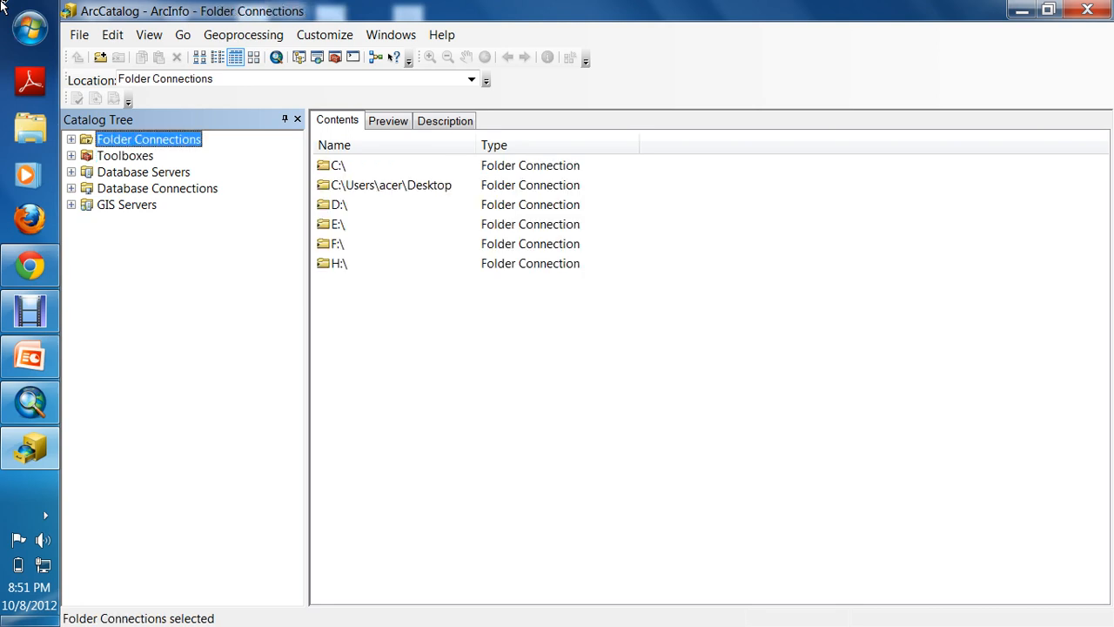
key(Tab)
key(Down)
key(Return)
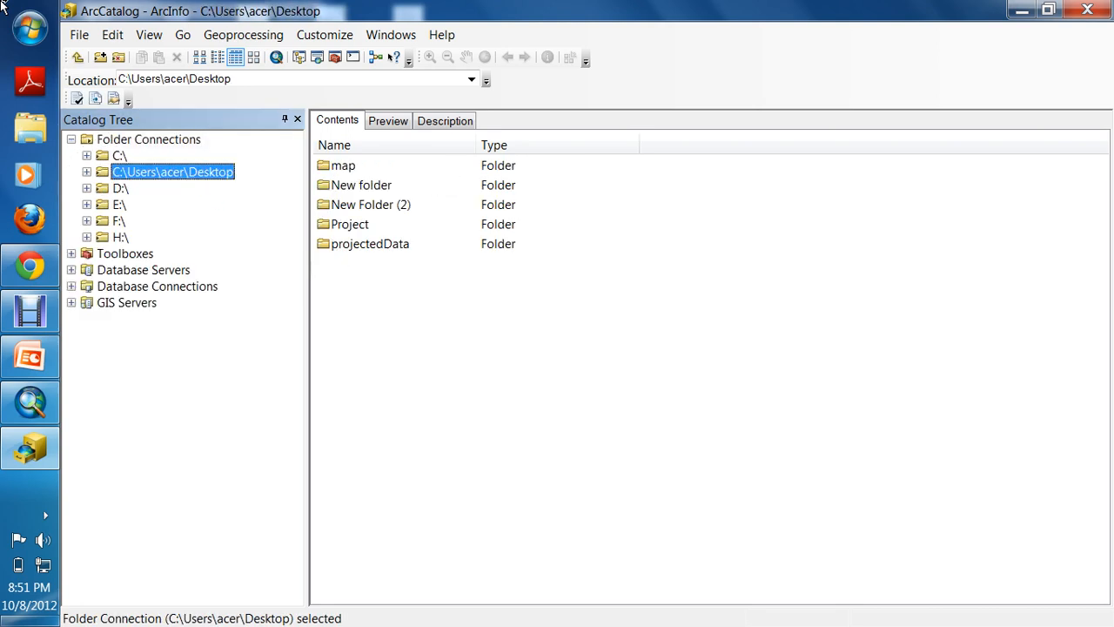
Open the projectedShapefile folder inside projectedData\Shapefiles
key(End)
key(Return)
key(Down)
key(Return)
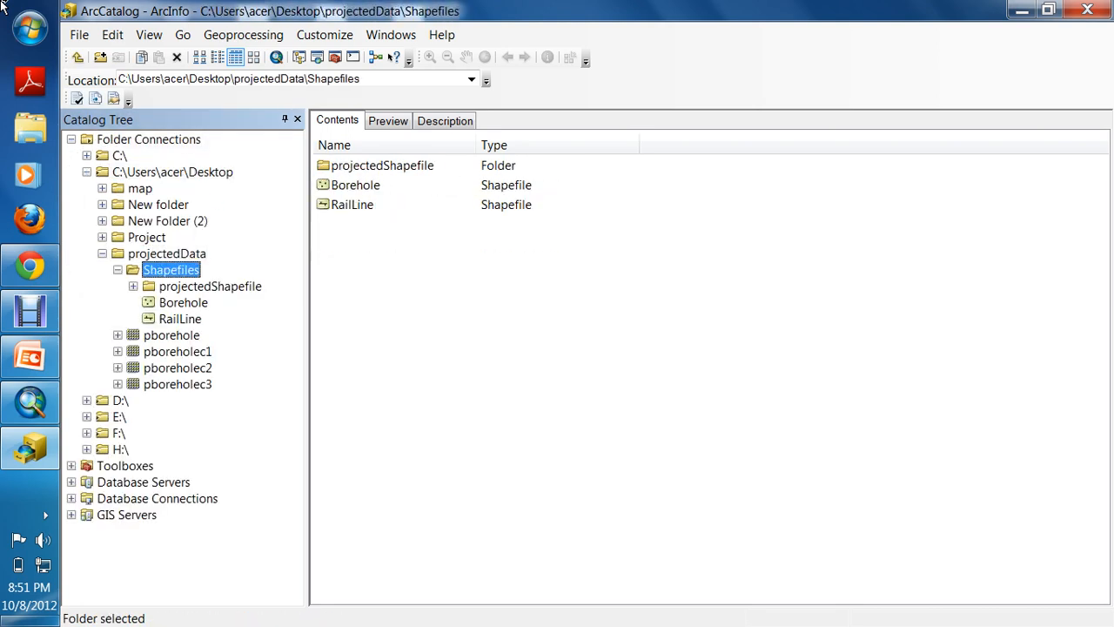
key(Down)
key(Return)
key(Tab)
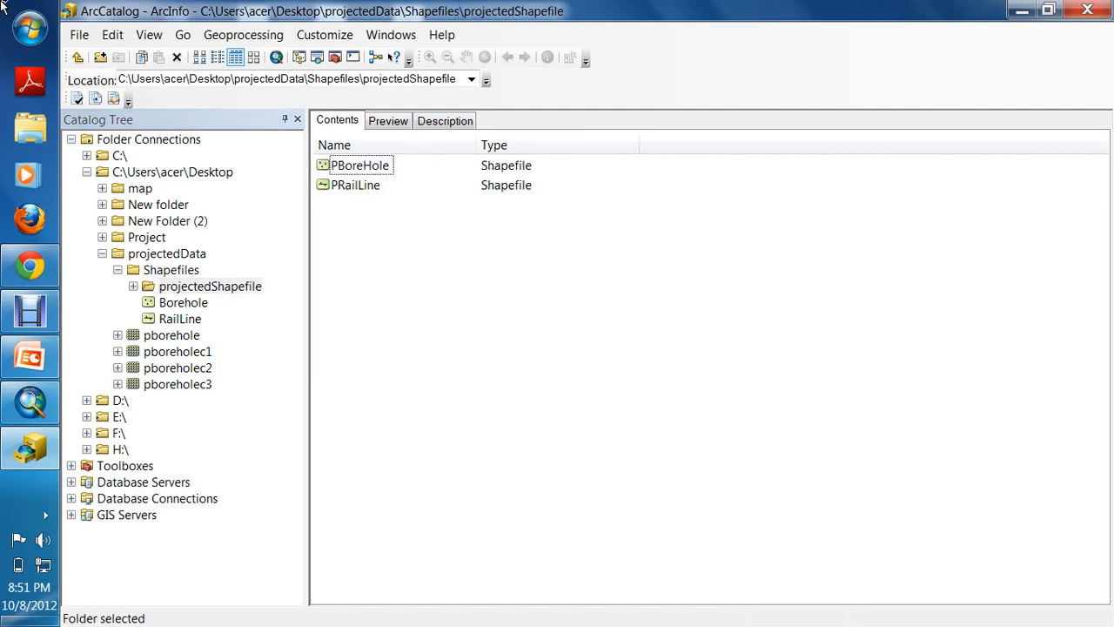
Examine the XY coordinate system and projection details in the PBoreHole shapefile's properties
key(space)
key(alt+v)
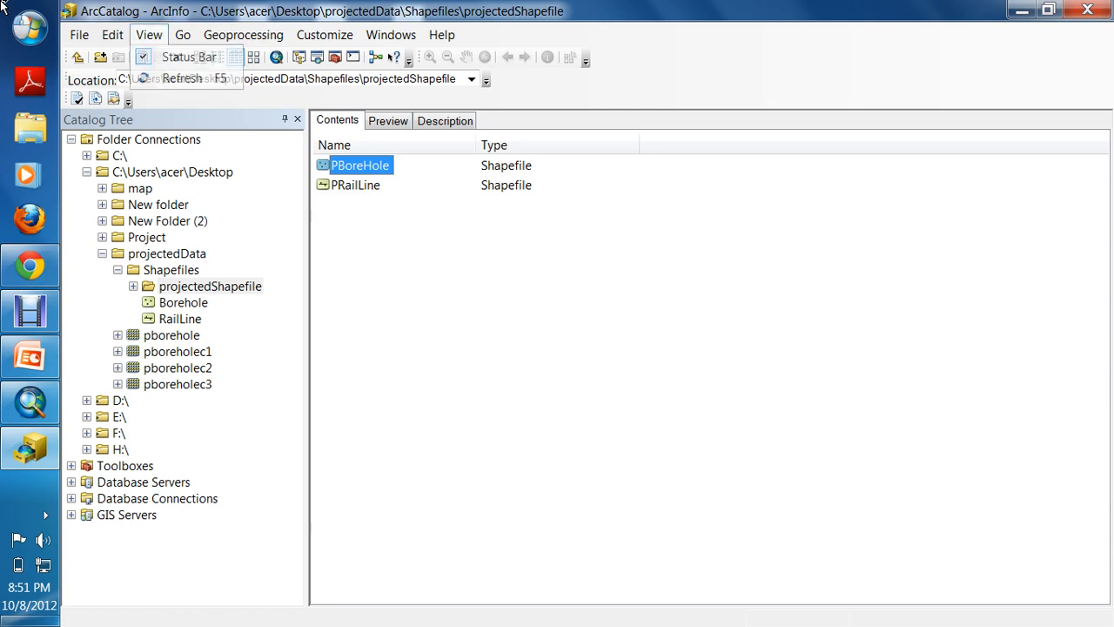
key(Down)
key(Return)
key(shift+F10)
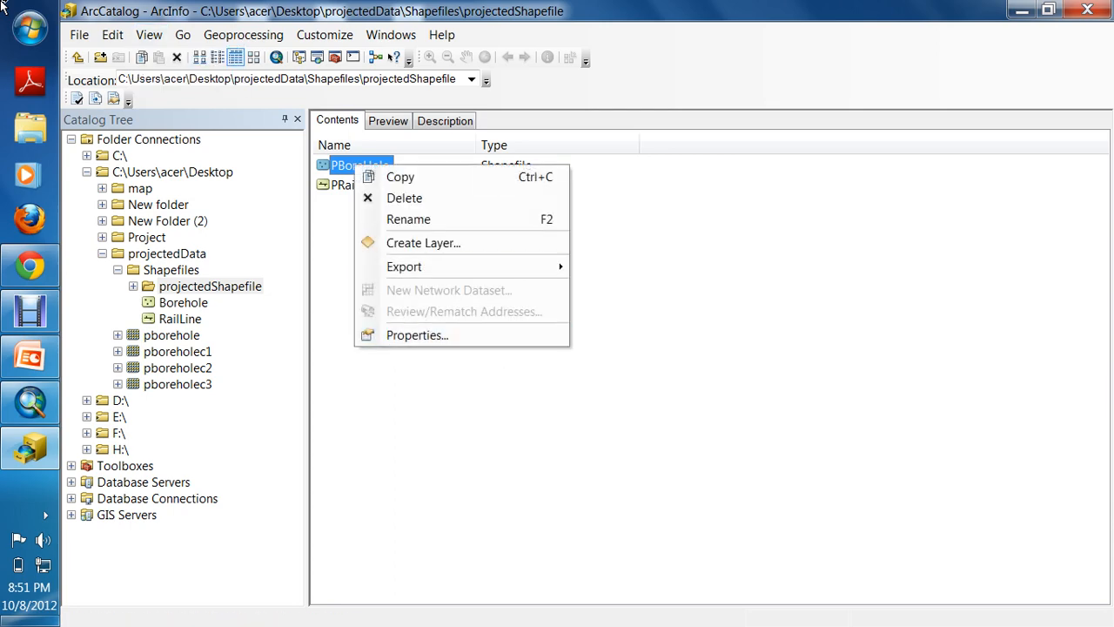
key(Up)
key(Return)
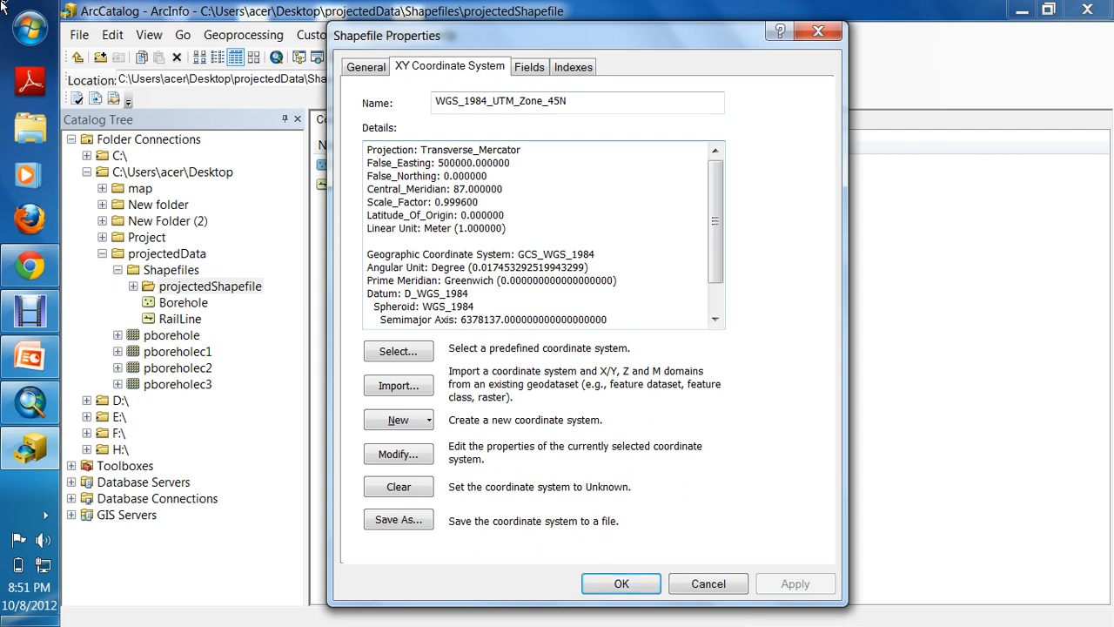
key(Tab)
key(shift+Right)
key(shift+Right)
key(shift+Right)
key(shift+Right)
key(shift+Right)
key(shift+Right)
key(shift+Right)
key(shift+Right)
key(shift+Right)
key(shift+Right)
key(shift+Right)
key(shift+Right)
key(shift+Right)
key(shift+Right)
key(shift+Right)
key(shift+Right)
key(shift+Right)
key(shift+Right)
key(shift+Right)
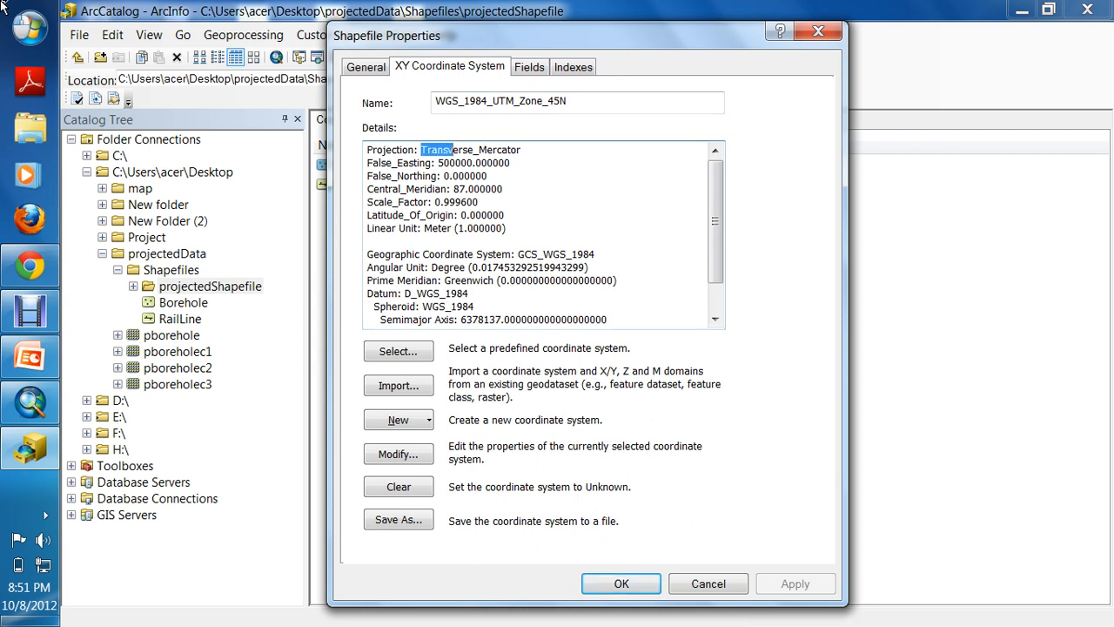
key(Down)
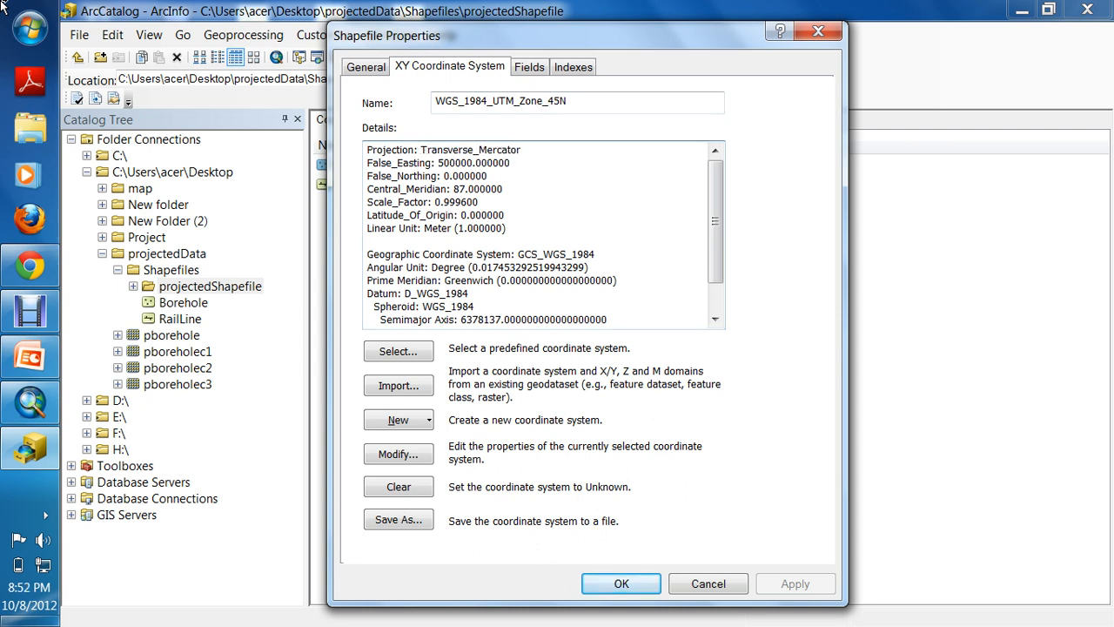
key(Escape)
Switch to ArcMap and remove the Earthquake layer from the map
key(super+d)
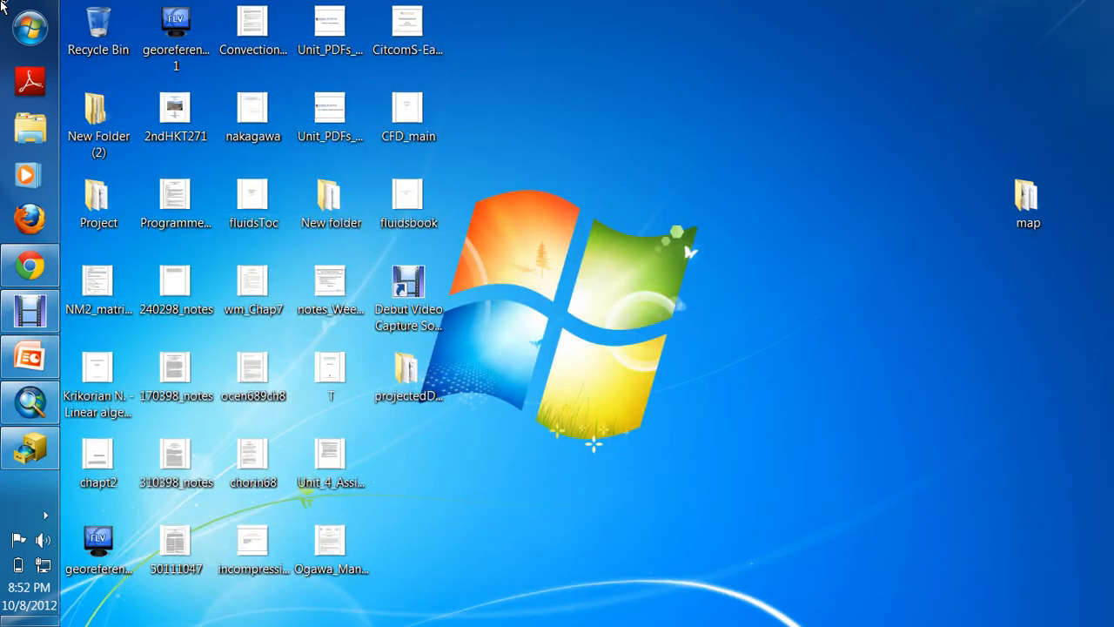
key(super+8)
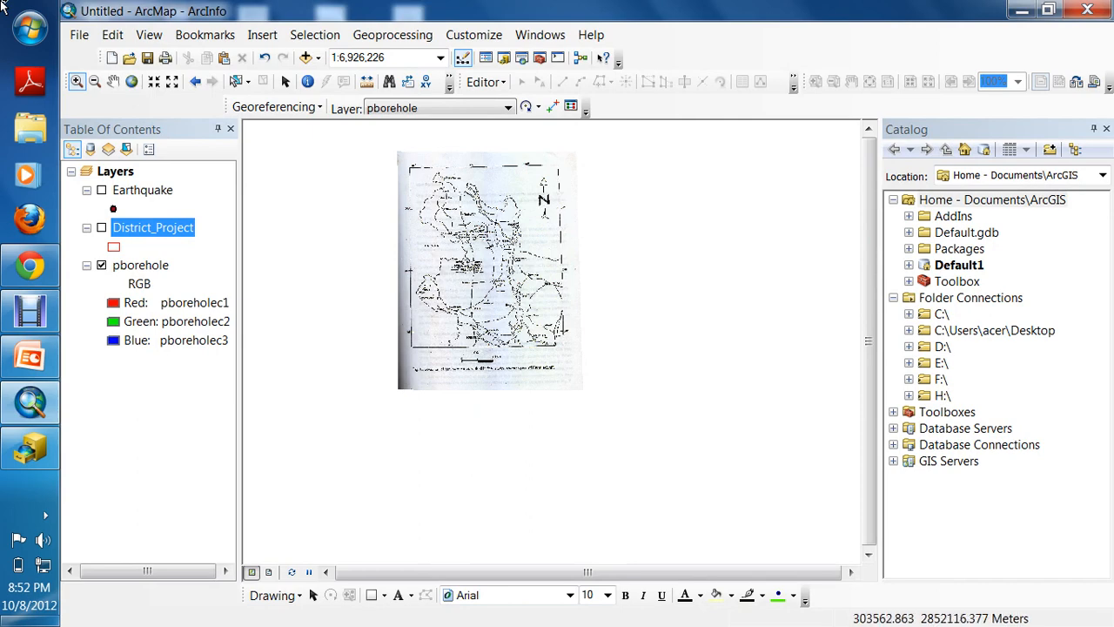
ctrl+click(143, 190)
right_click(152, 190)
click(200, 221)
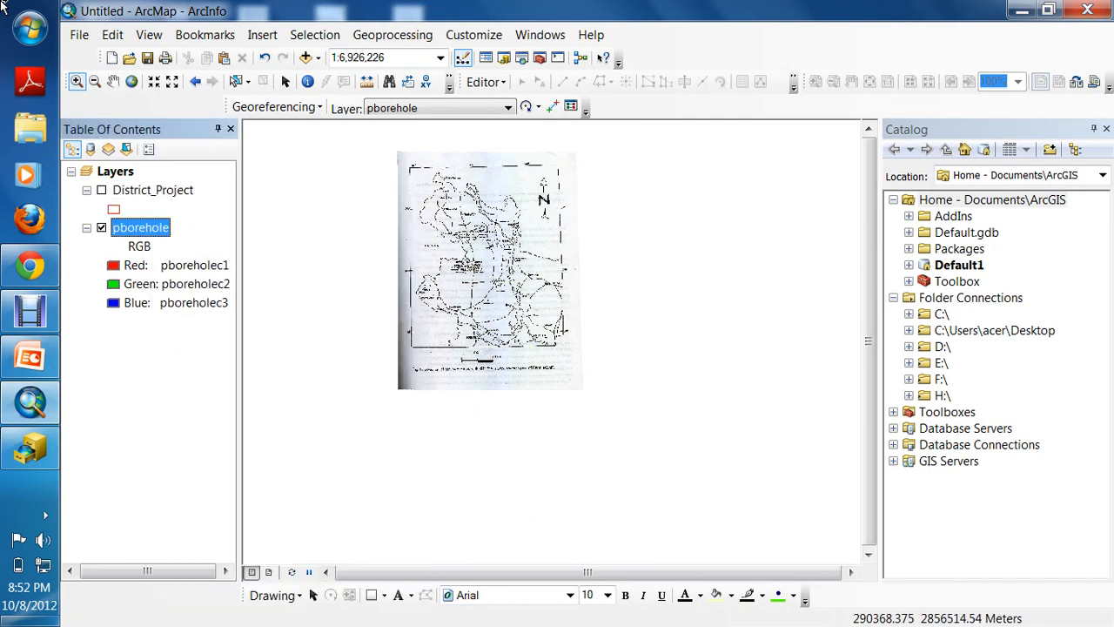
Add the PBoreHole and PRailLine shapefiles from the projectedShapefile folder to the map
click(305, 58)
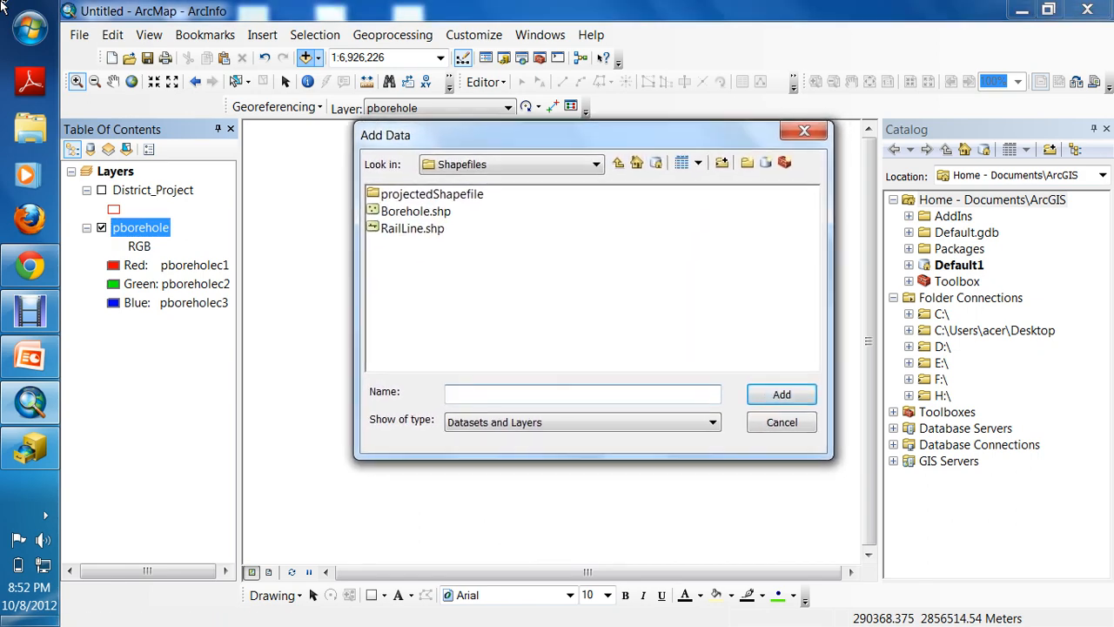
double_click(420, 194)
double_click(419, 194)
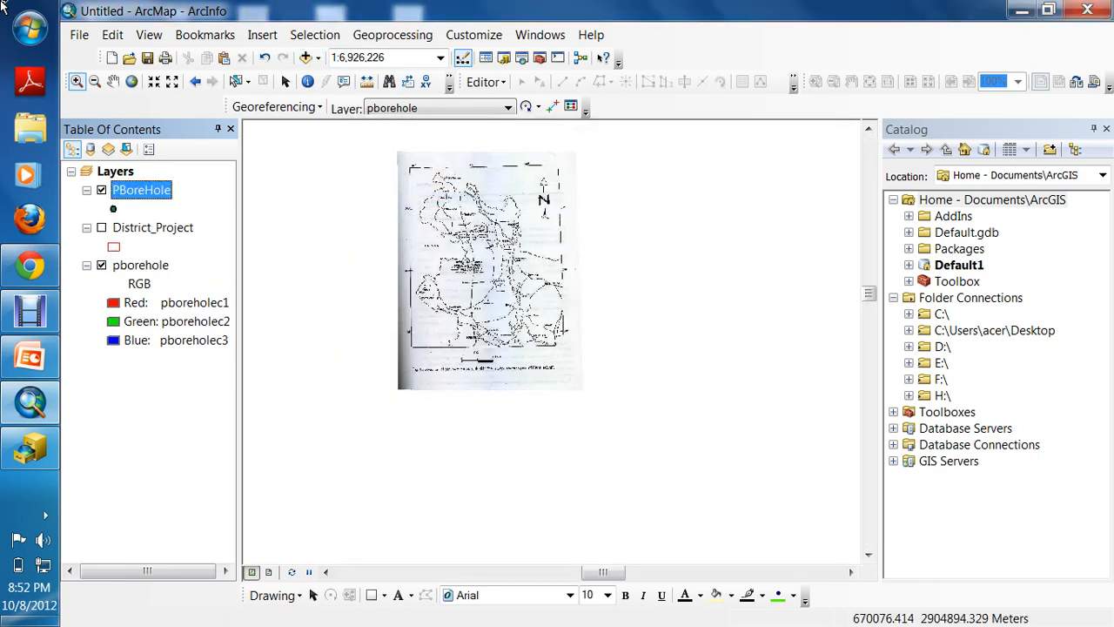
click(306, 58)
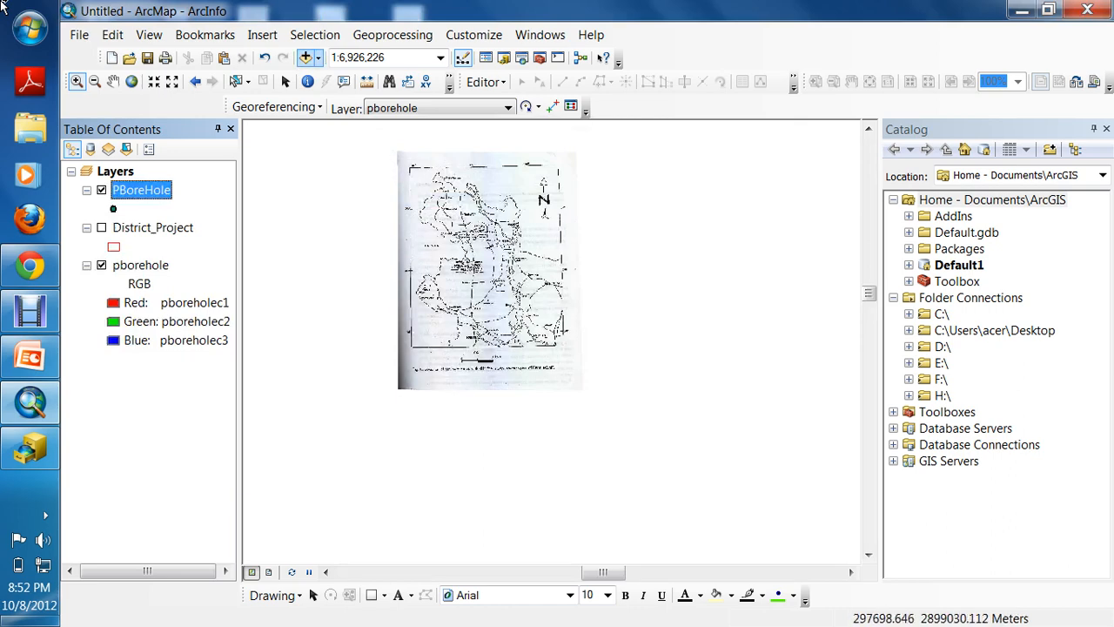
double_click(409, 235)
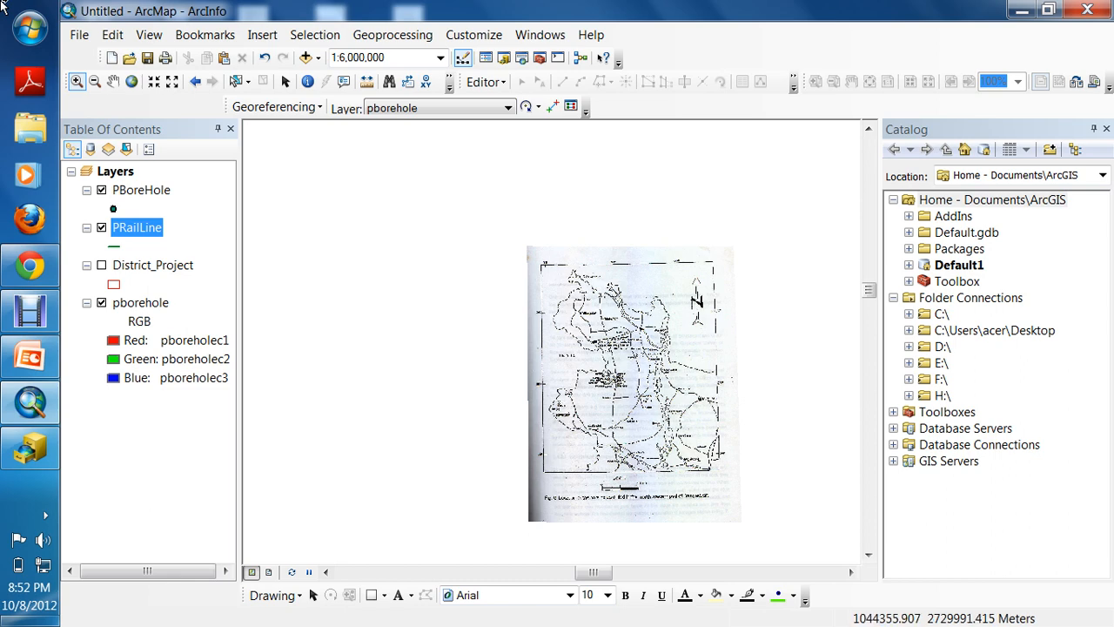
Narrow the Catalog window to give the scanned map more display area
drag(879, 348, 938, 348)
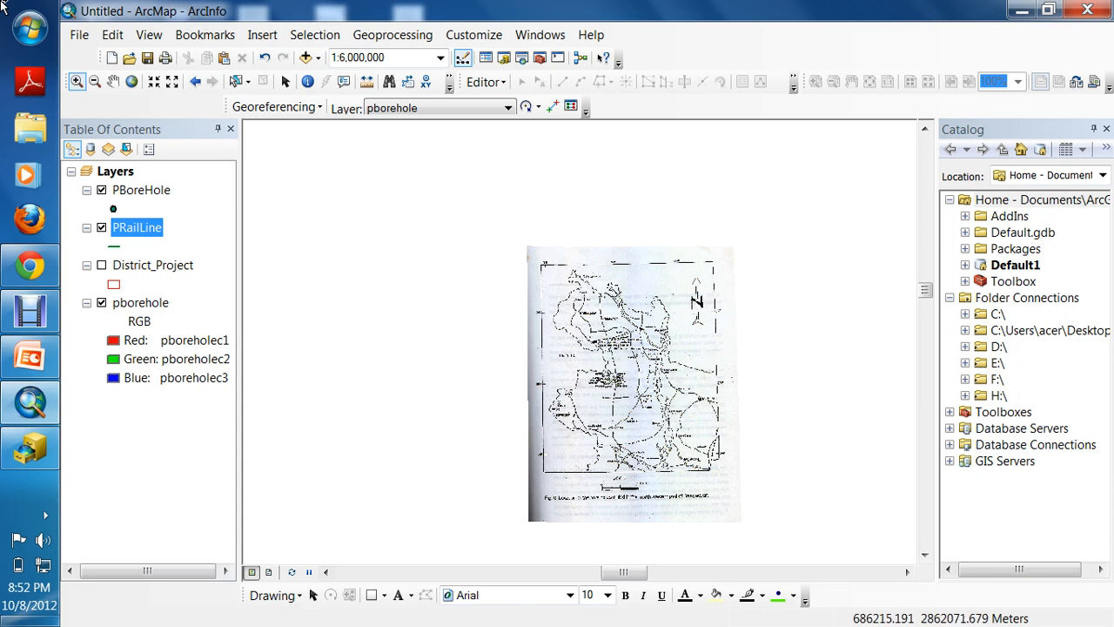
scroll(608, 355, down, 1)
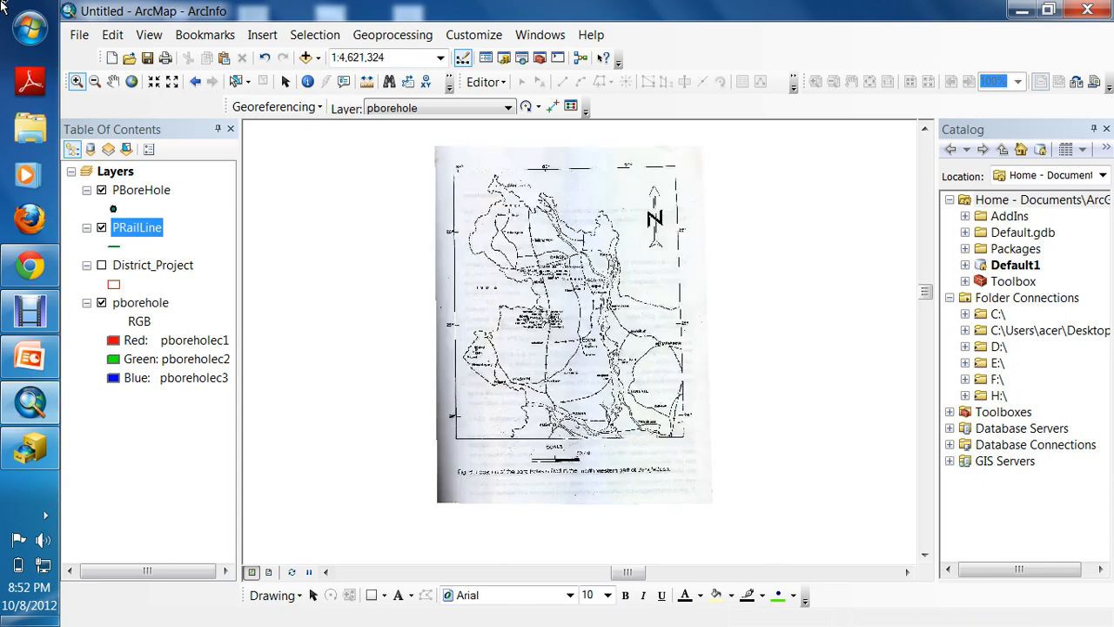
key(Up)
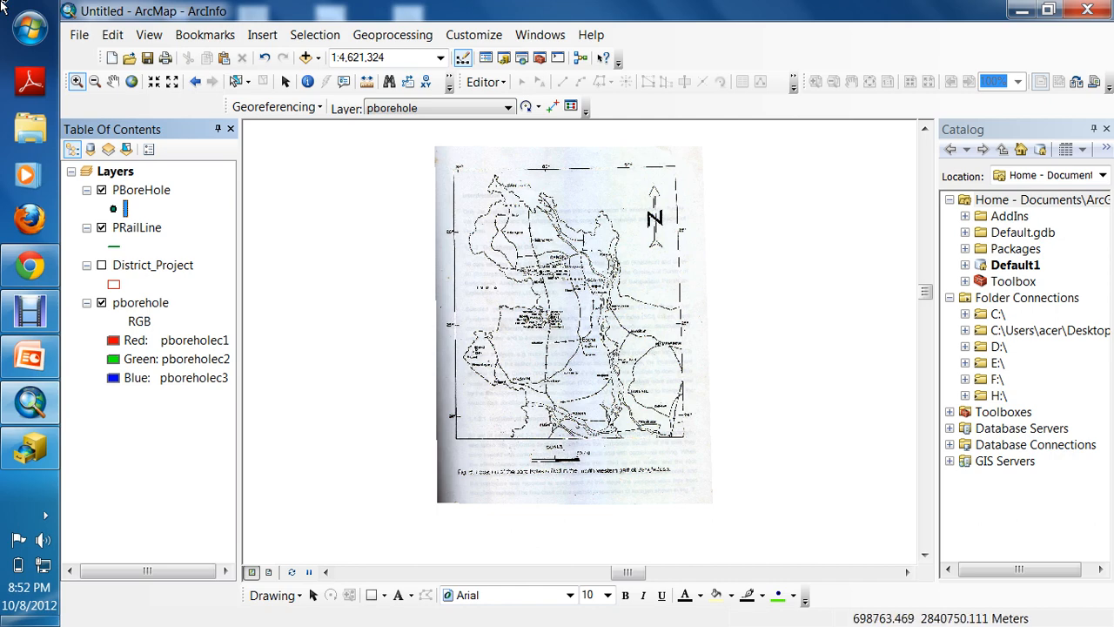
Float the Editor toolbar over the map and start an edit session on the PBoreHole layer, continuing past the layer warning
drag(442, 155, 694, 428)
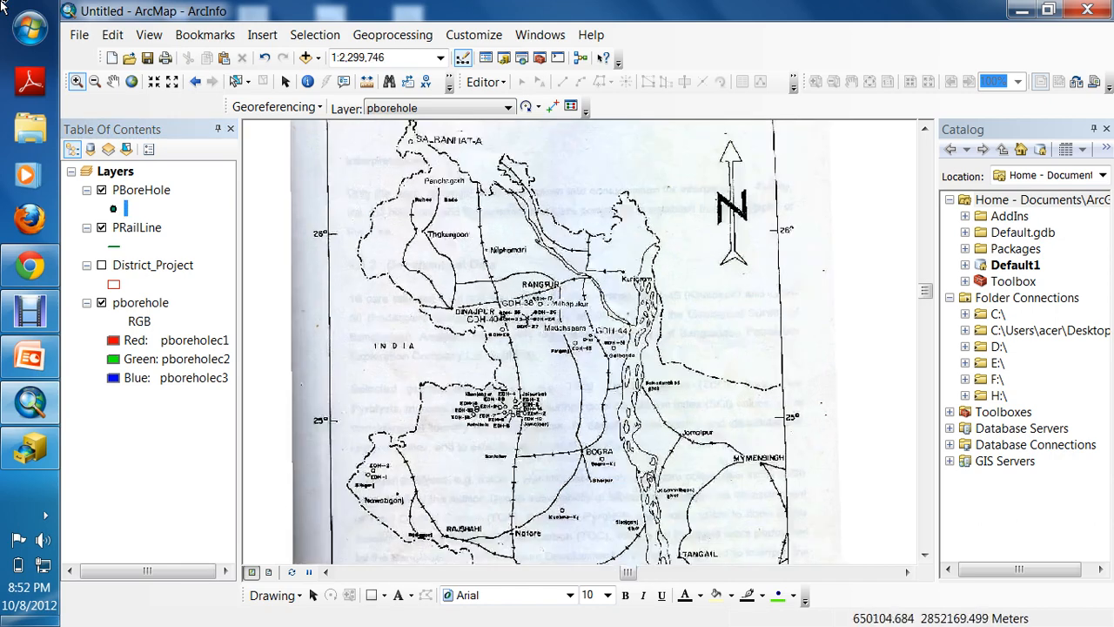
drag(376, 226, 700, 541)
drag(392, 144, 824, 482)
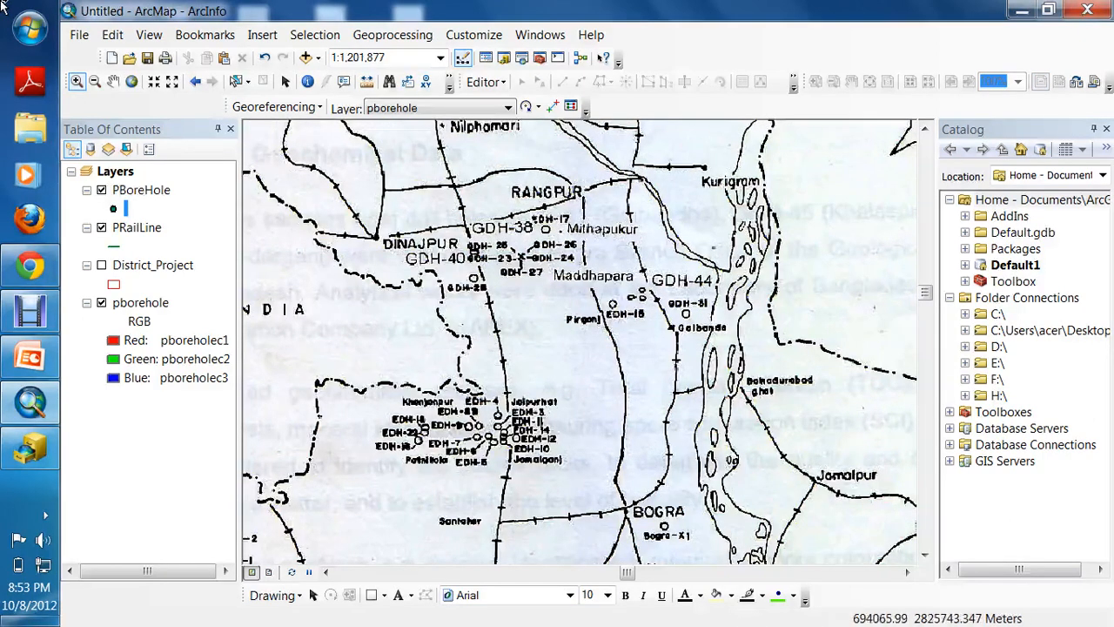
drag(466, 81, 376, 251)
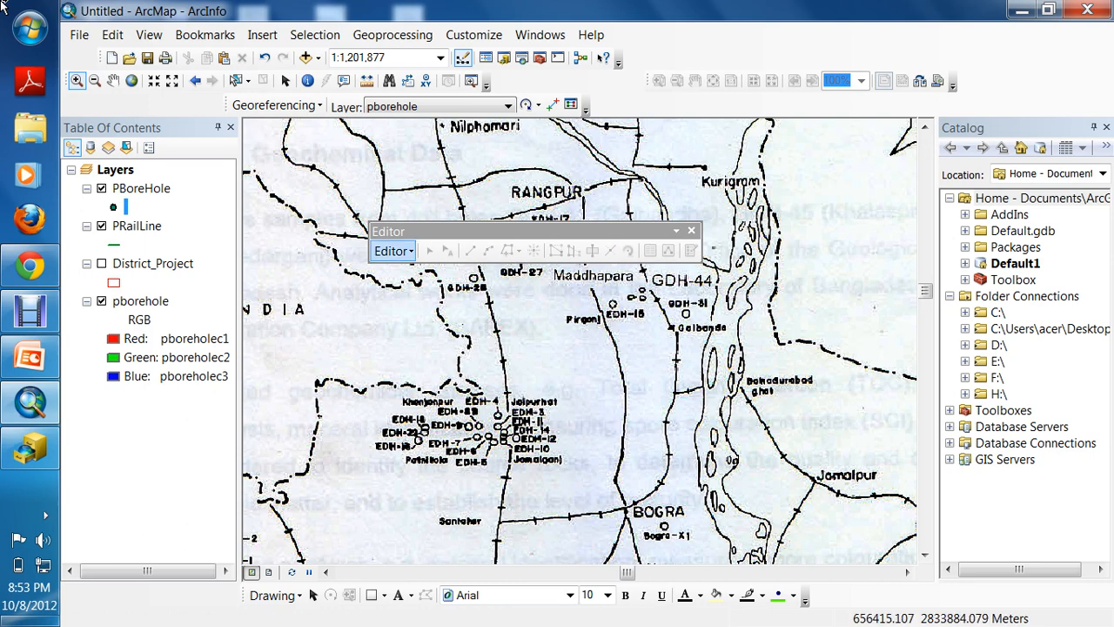
click(394, 250)
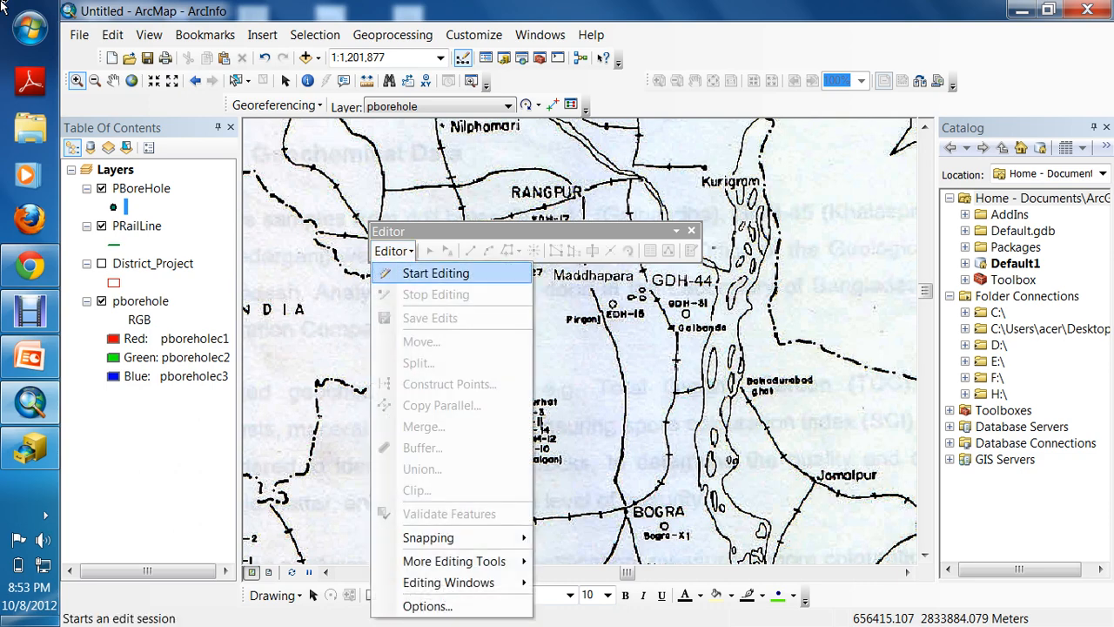
click(435, 272)
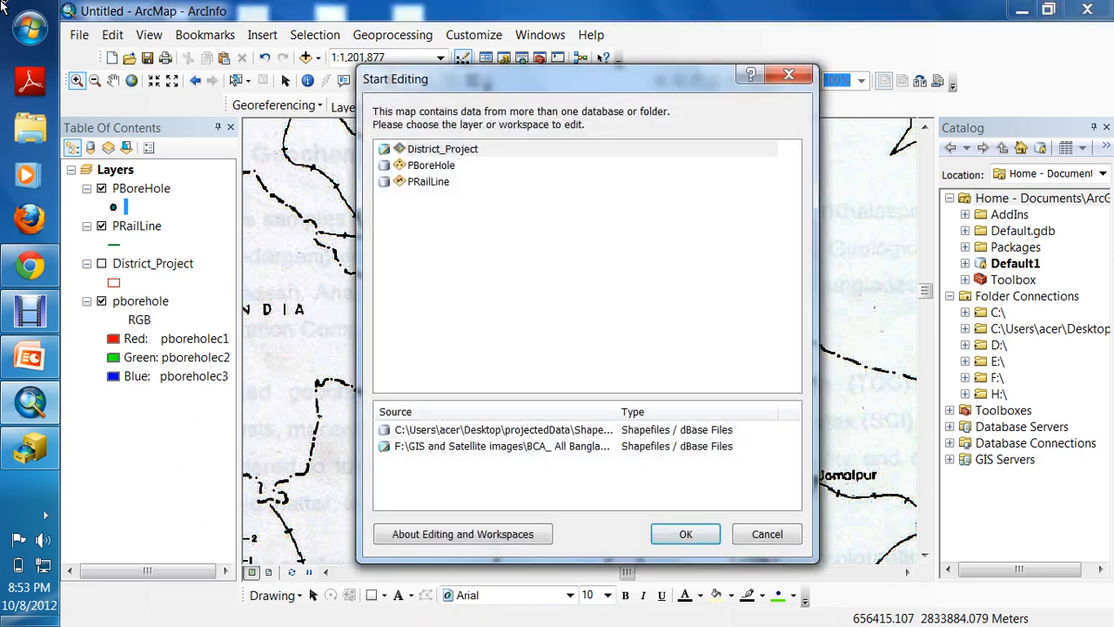
key(Down)
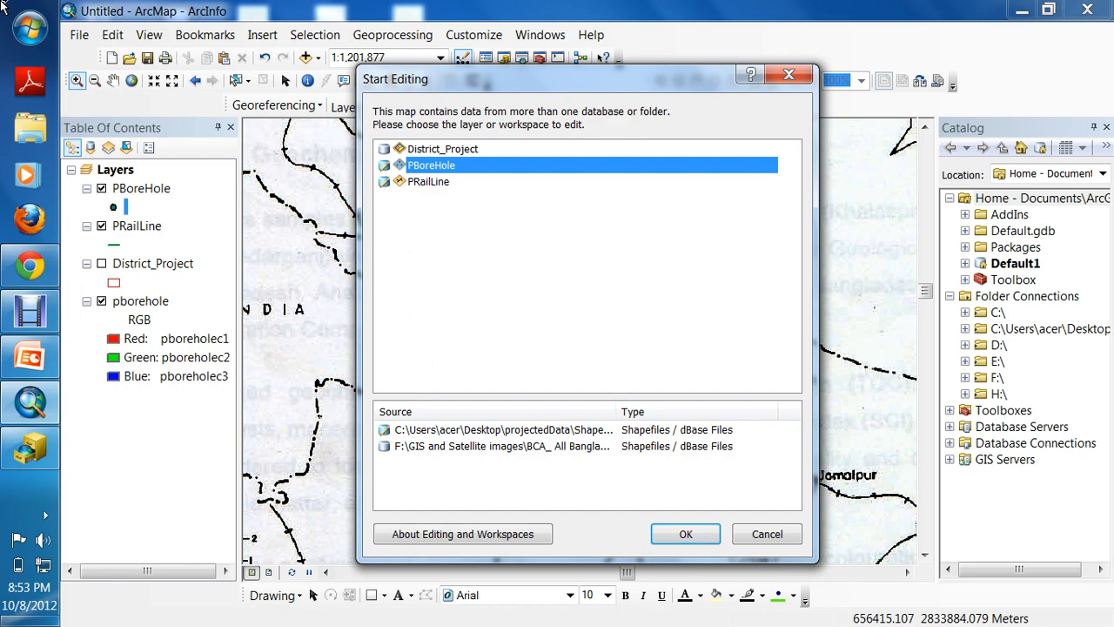
key(Return)
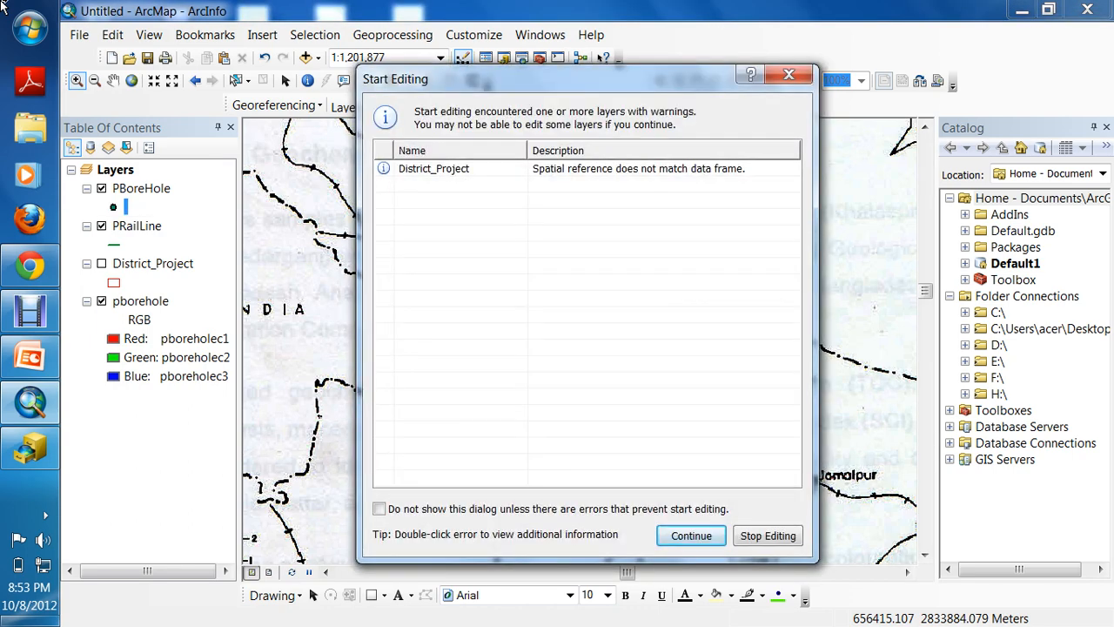
key(Return)
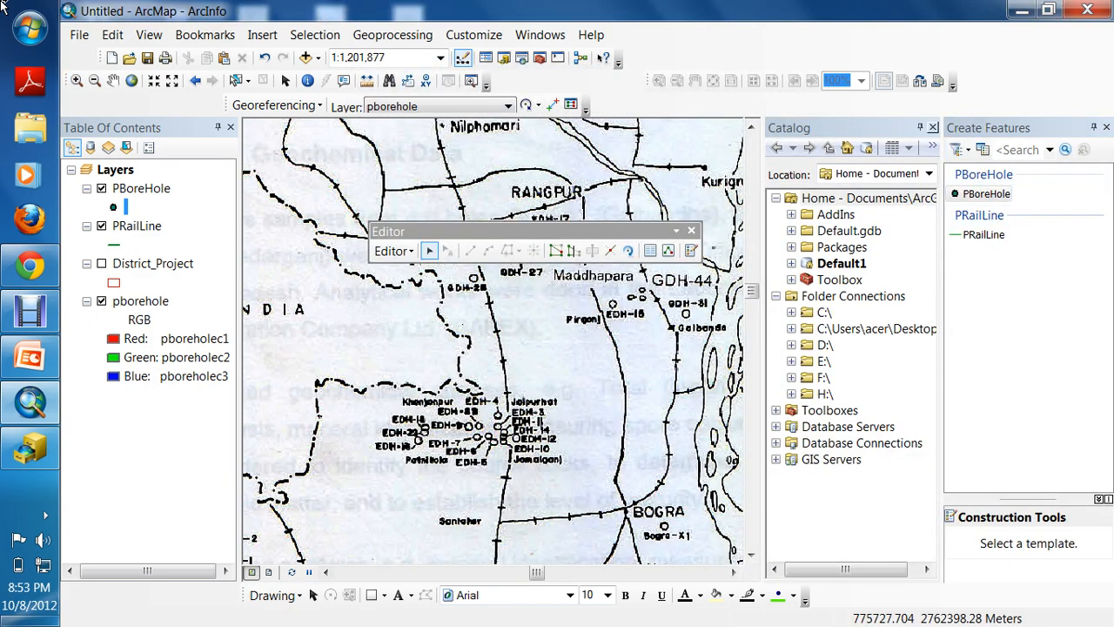
Auto-hide the Catalog window and move the Editor toolbar clear of the borehole symbols around Dinajpur
click(921, 128)
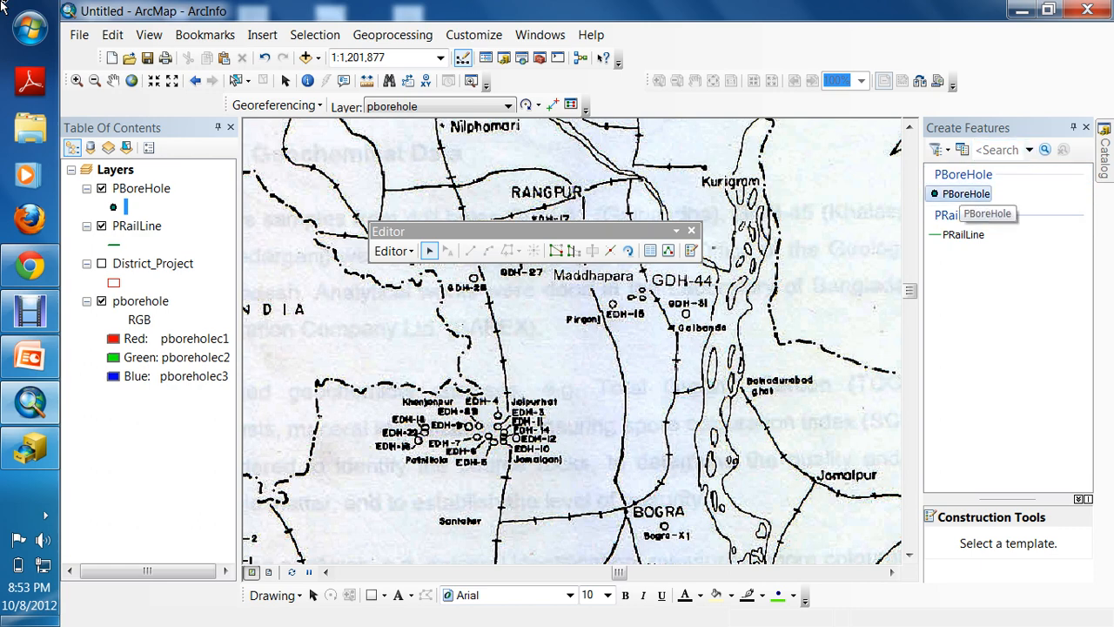
click(393, 251)
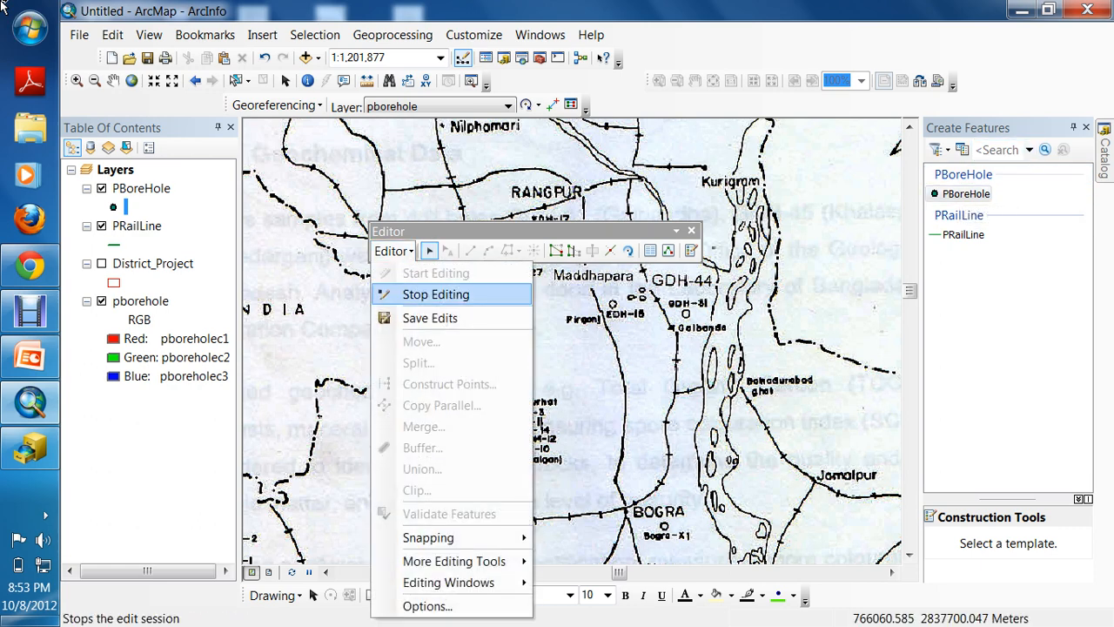
click(488, 251)
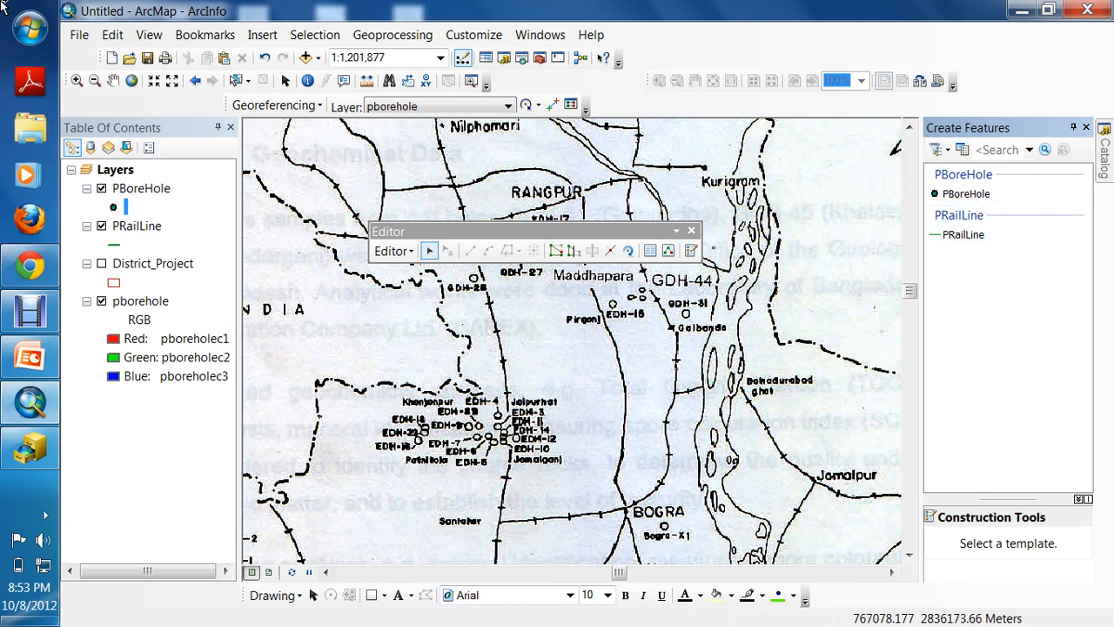
drag(625, 230, 638, 141)
Digitize PBoreHole points on the borehole symbols at GDH-31, EDH-15, the cluster beside GDH-44, and GDH-17 near Mithapukur
click(966, 194)
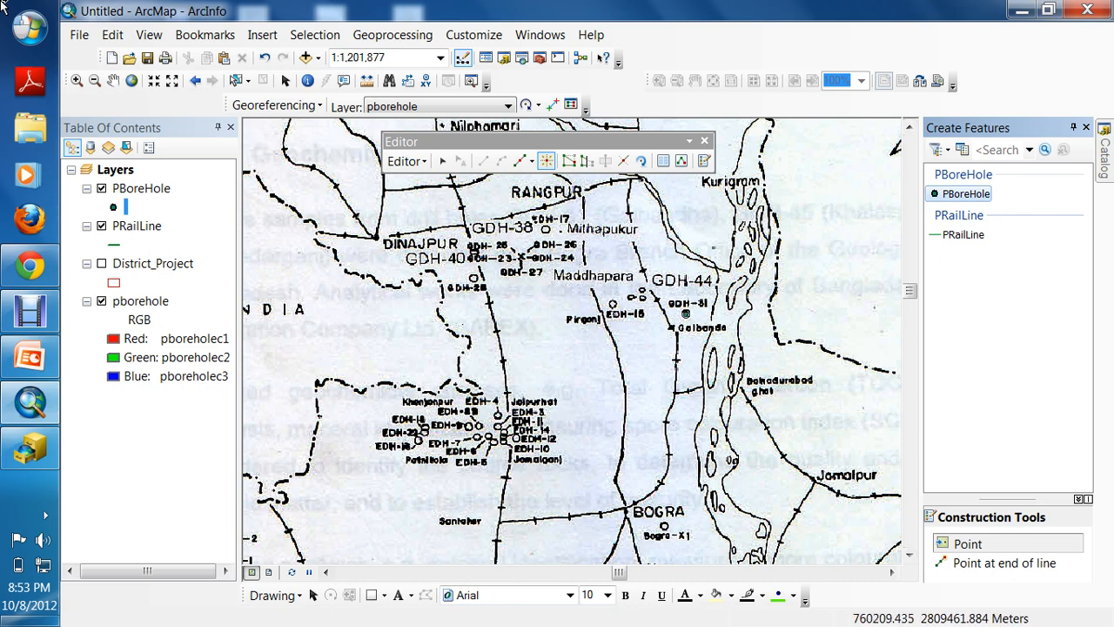
click(686, 314)
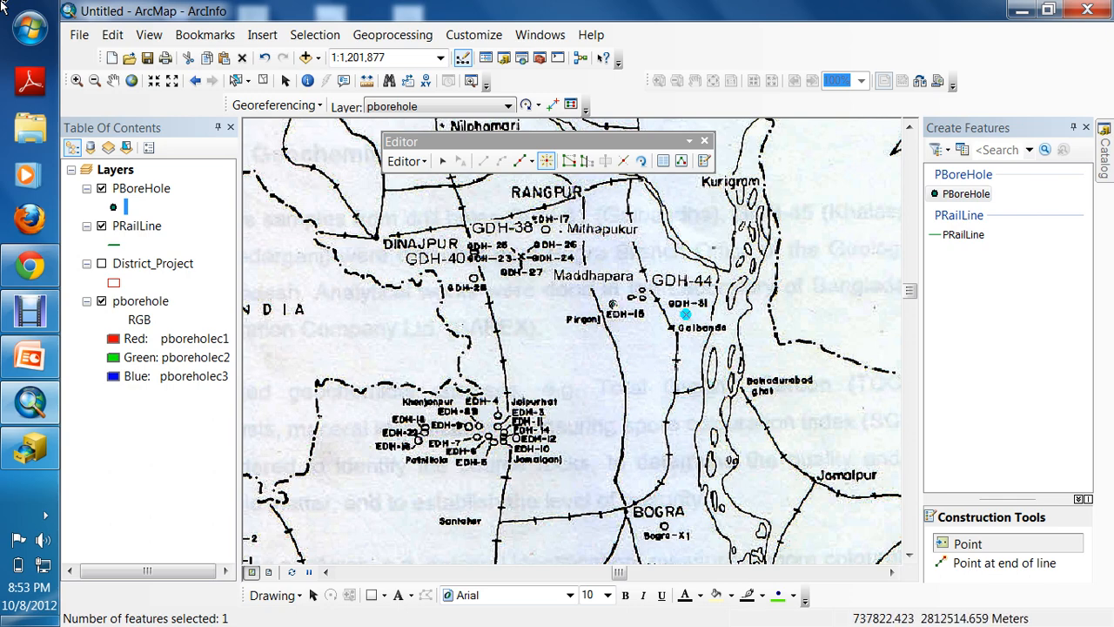
click(615, 303)
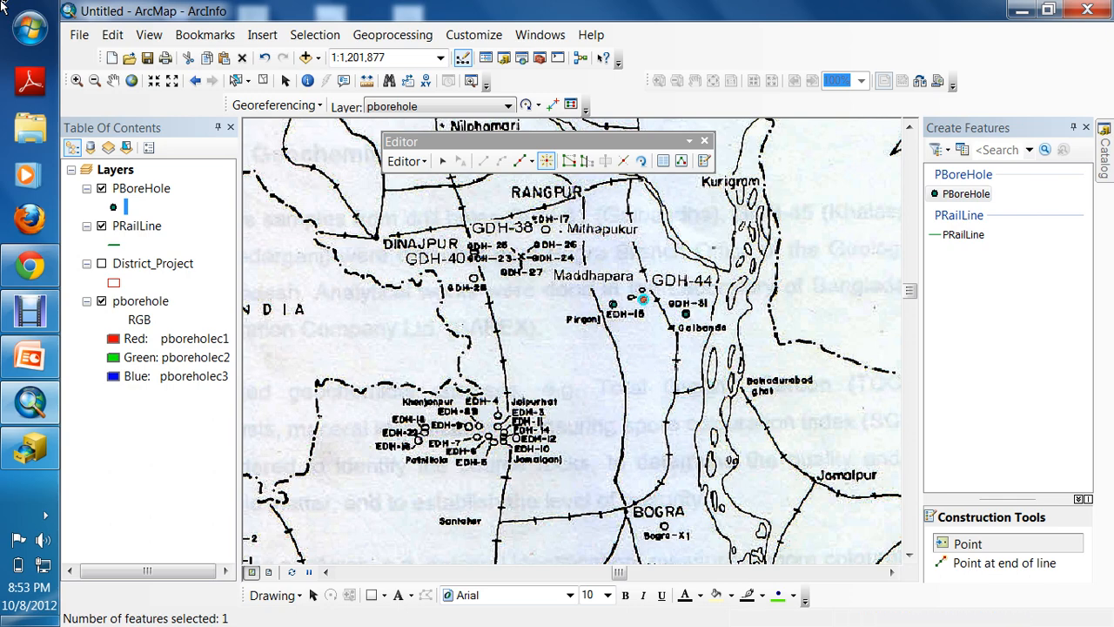
click(641, 297)
click(633, 296)
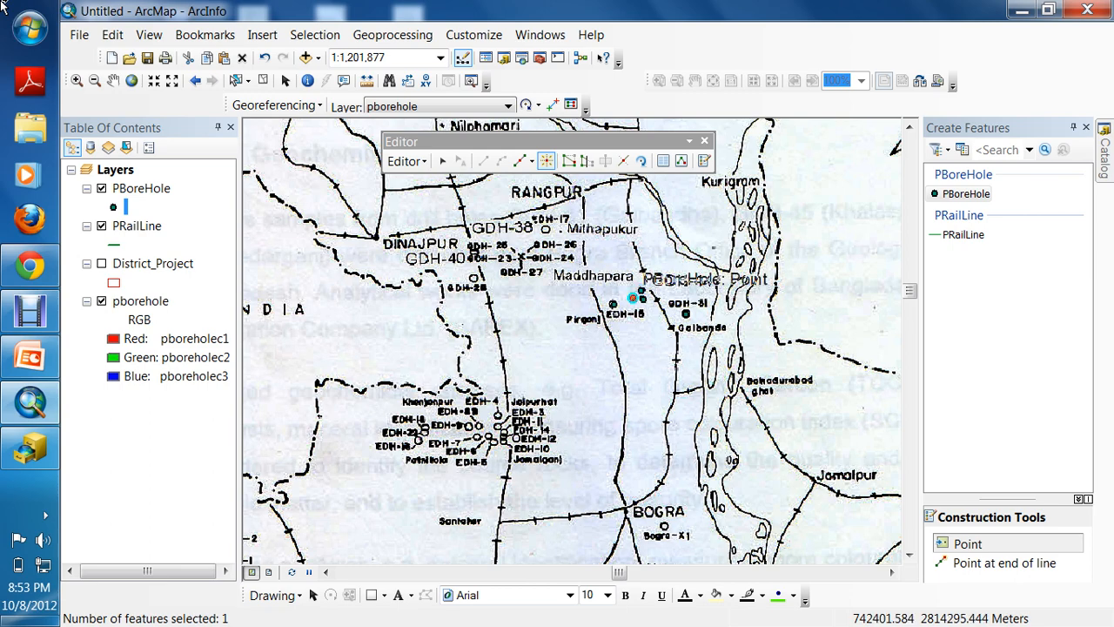
click(545, 228)
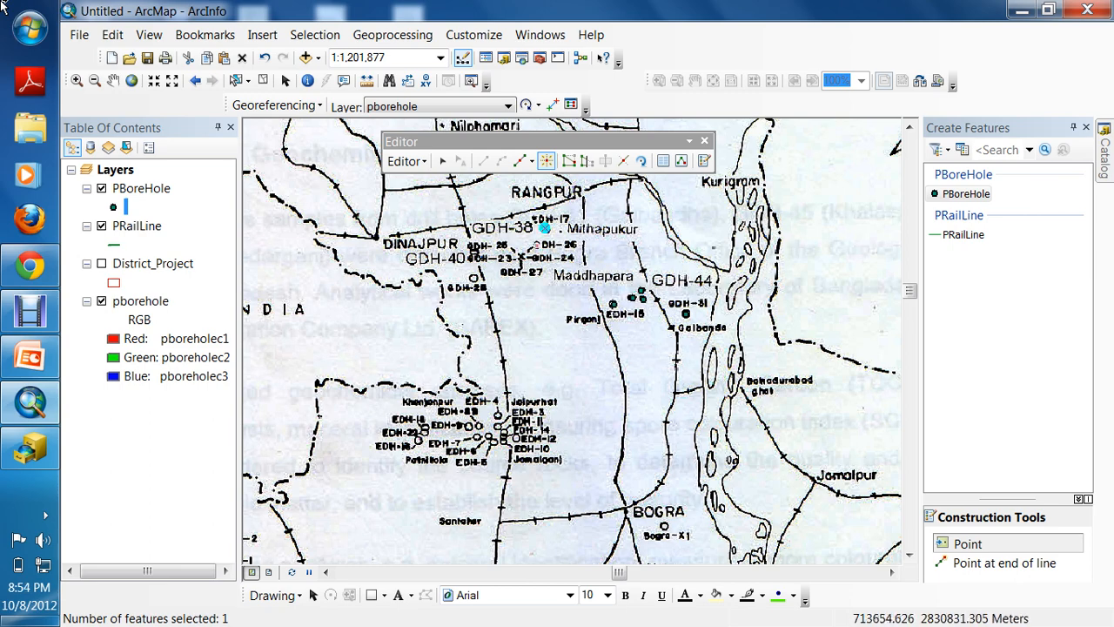
Digitize PBoreHole points on the GDH-23 to GDH-28 and GDH-40 borehole symbols between Dinajpur and Maddhapara
click(506, 247)
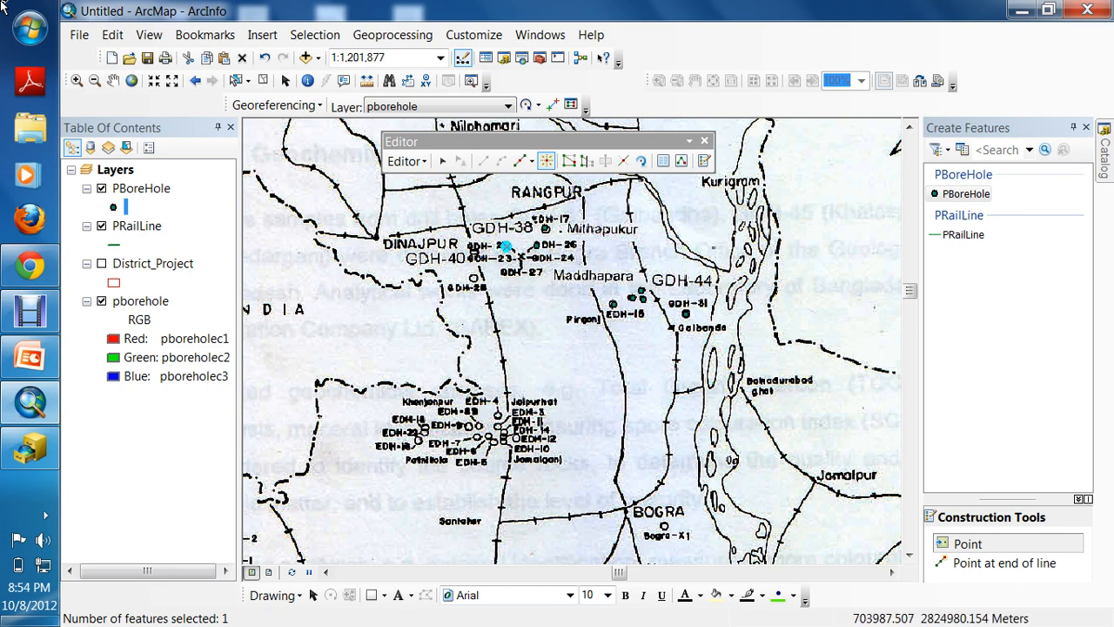
click(506, 261)
click(535, 258)
click(471, 269)
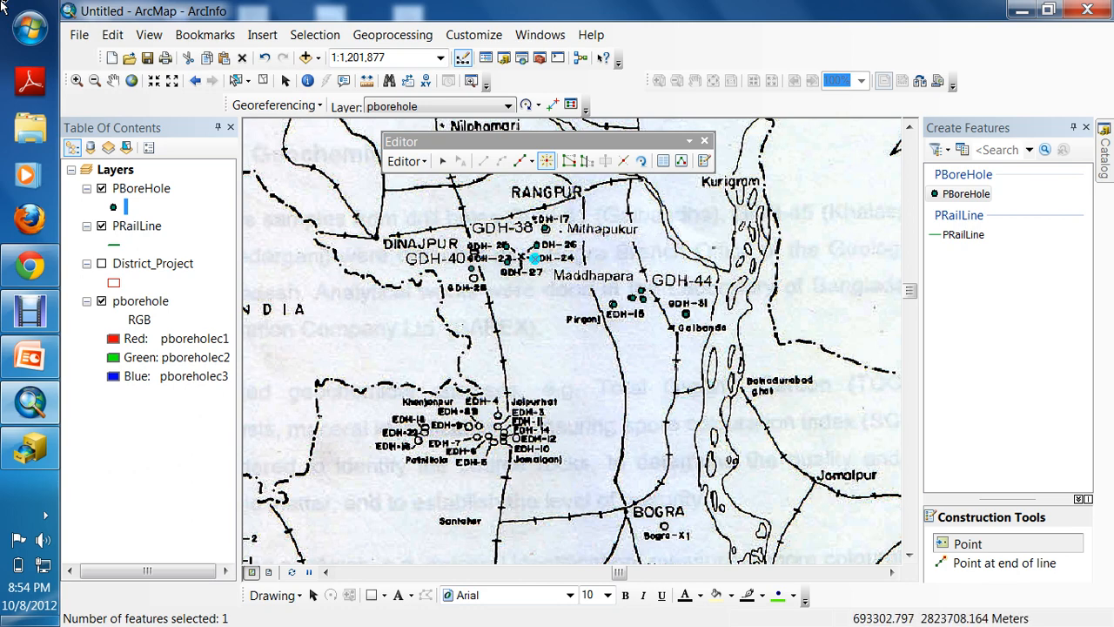
click(471, 257)
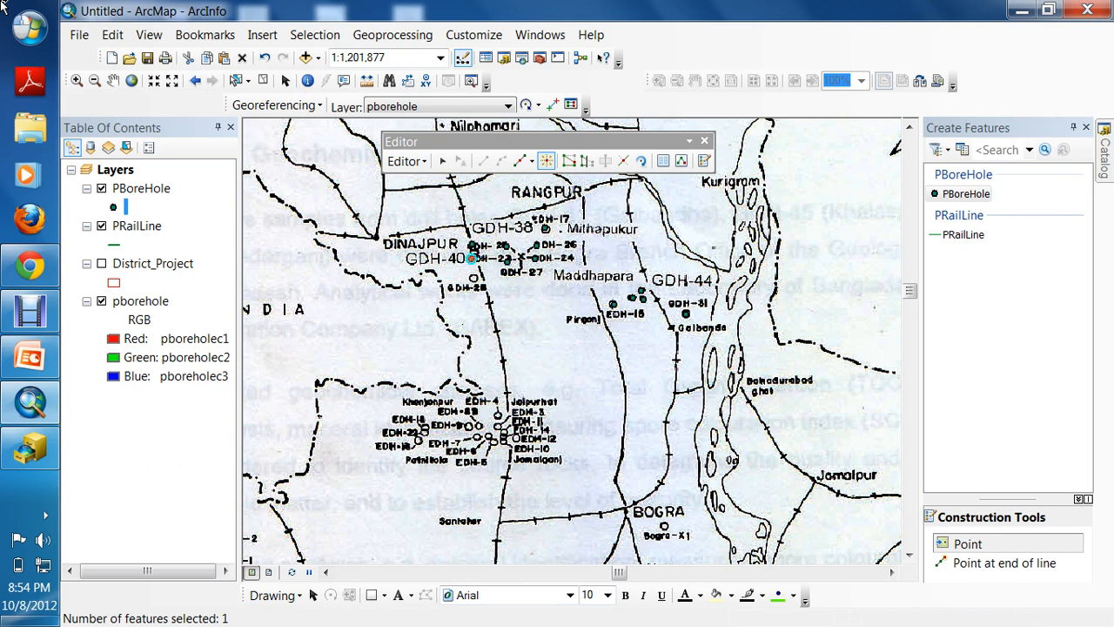
click(474, 278)
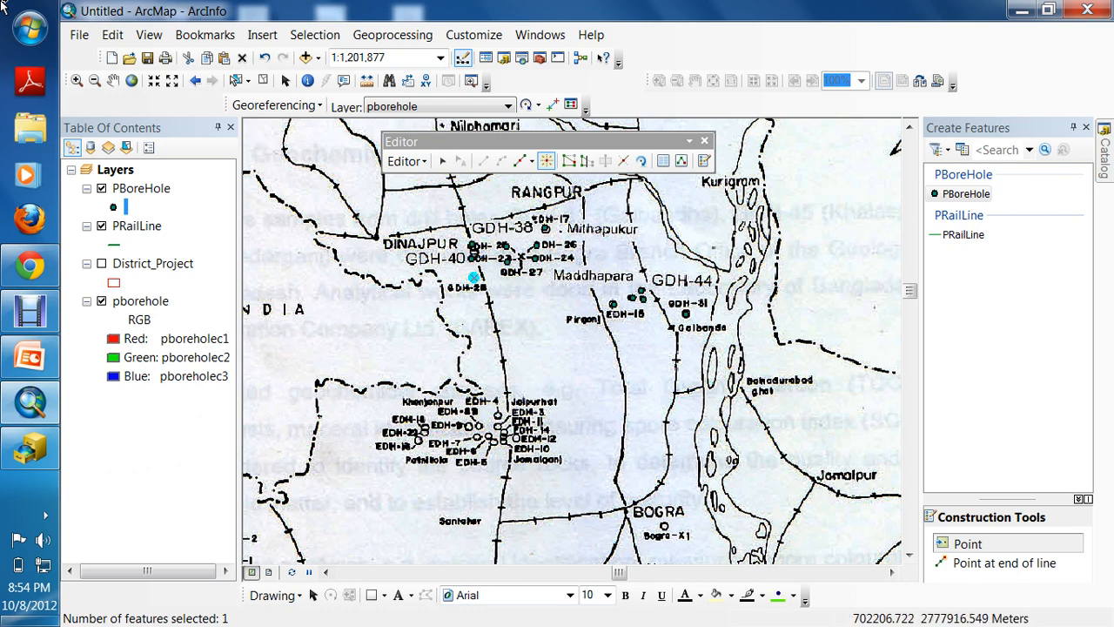
Digitize PBoreHole points on the EDH borehole cluster around Jamalganj and on Bogra-X1
click(499, 414)
click(479, 426)
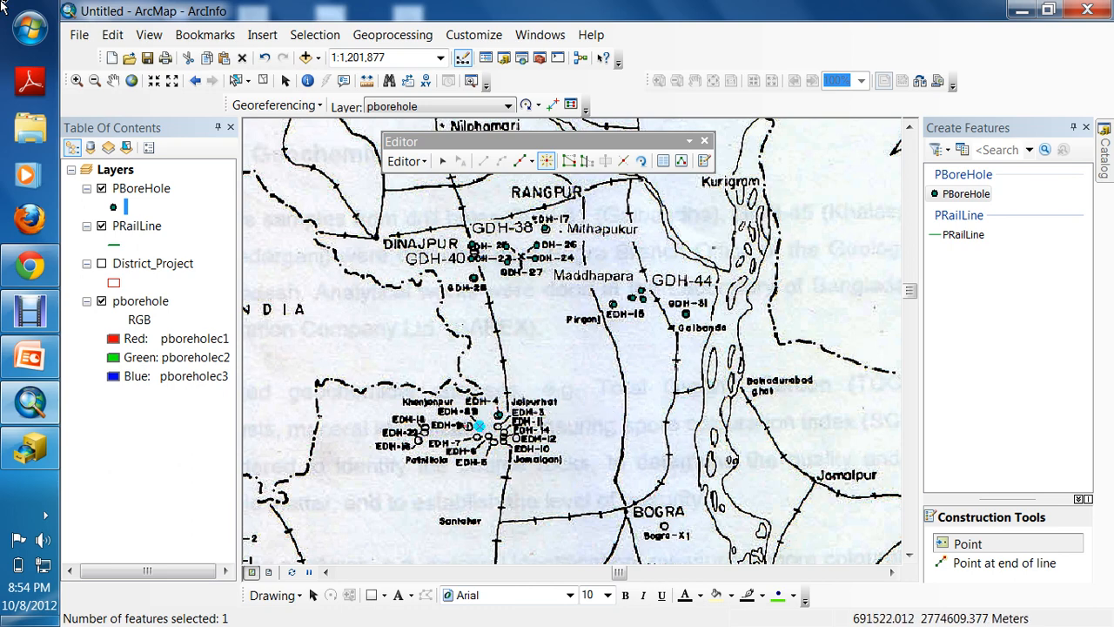
click(474, 437)
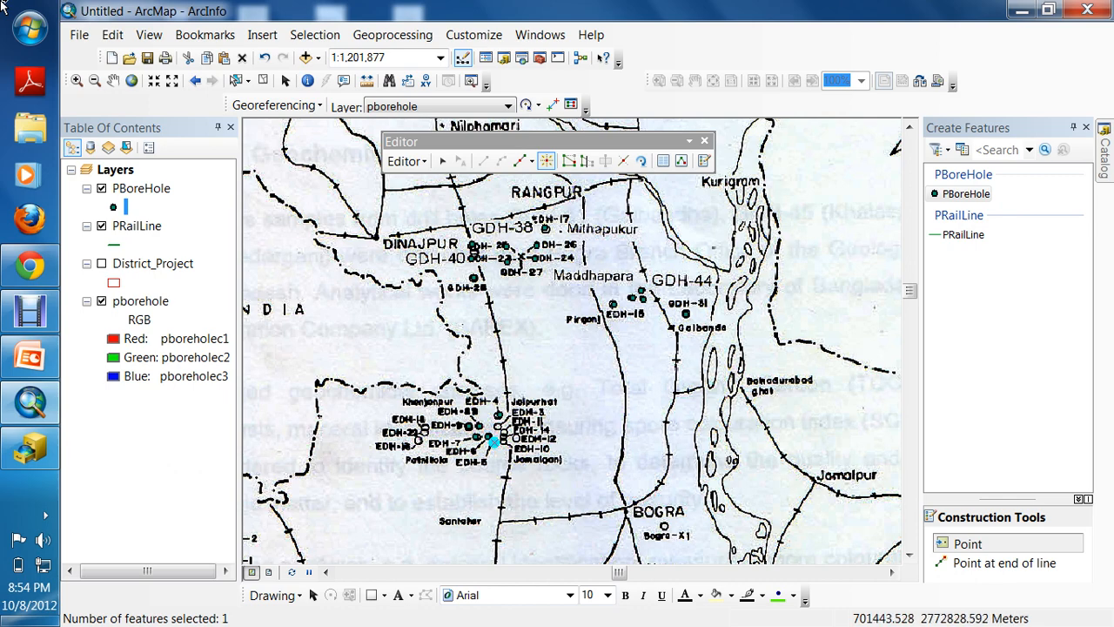
click(497, 428)
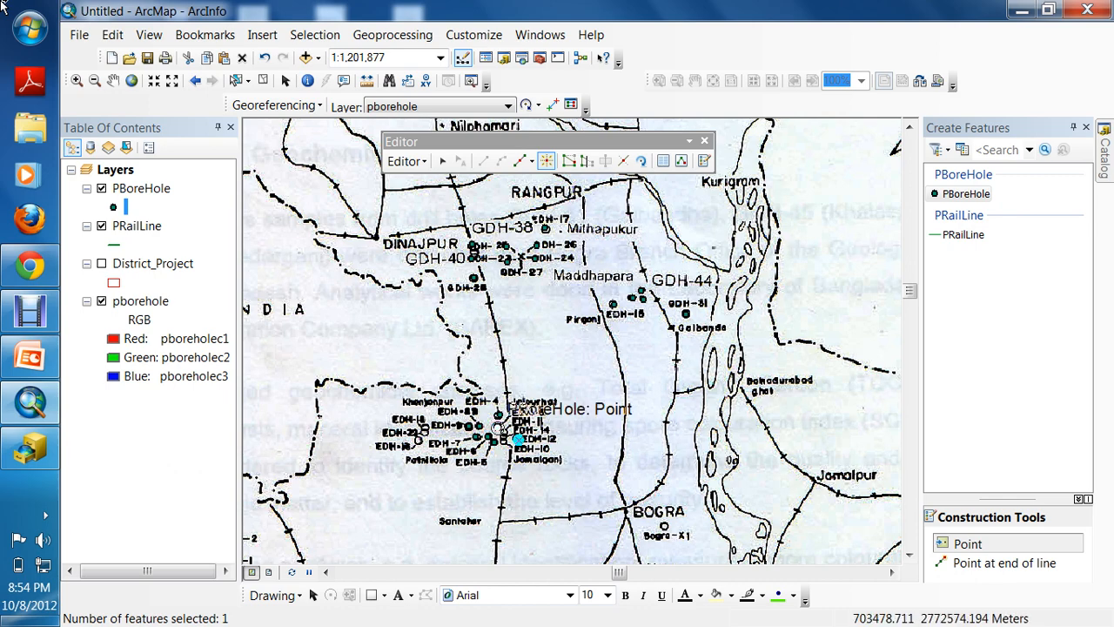
click(504, 436)
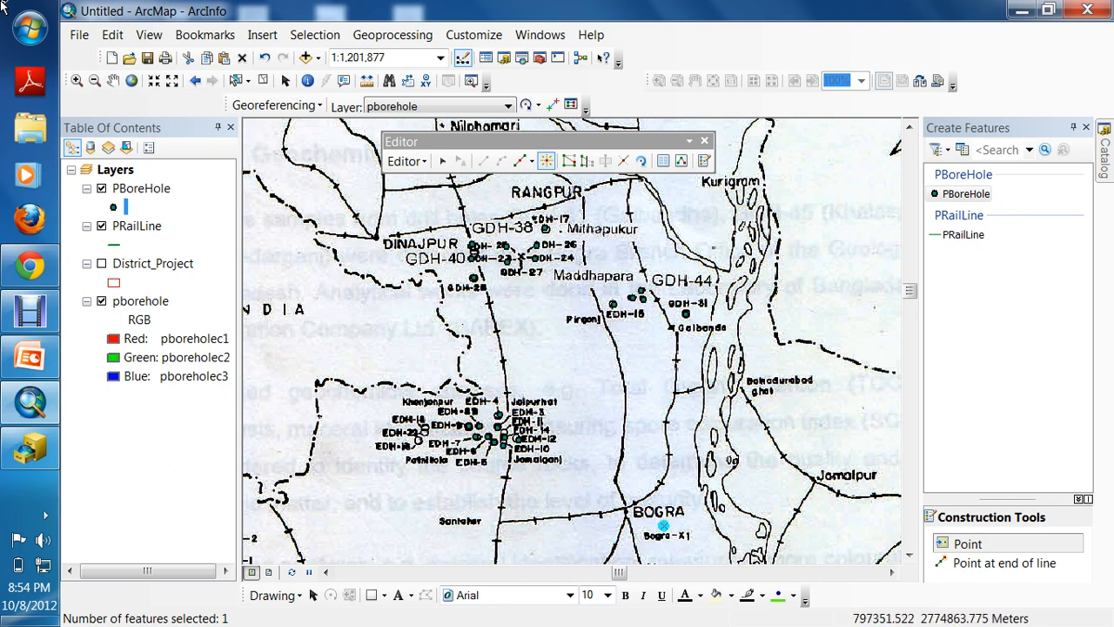
Digitize PBoreHole points on the Kuchma-X1 borehole and the small symbol beside Nawabganj
key(Down)
key(Down)
key(Down)
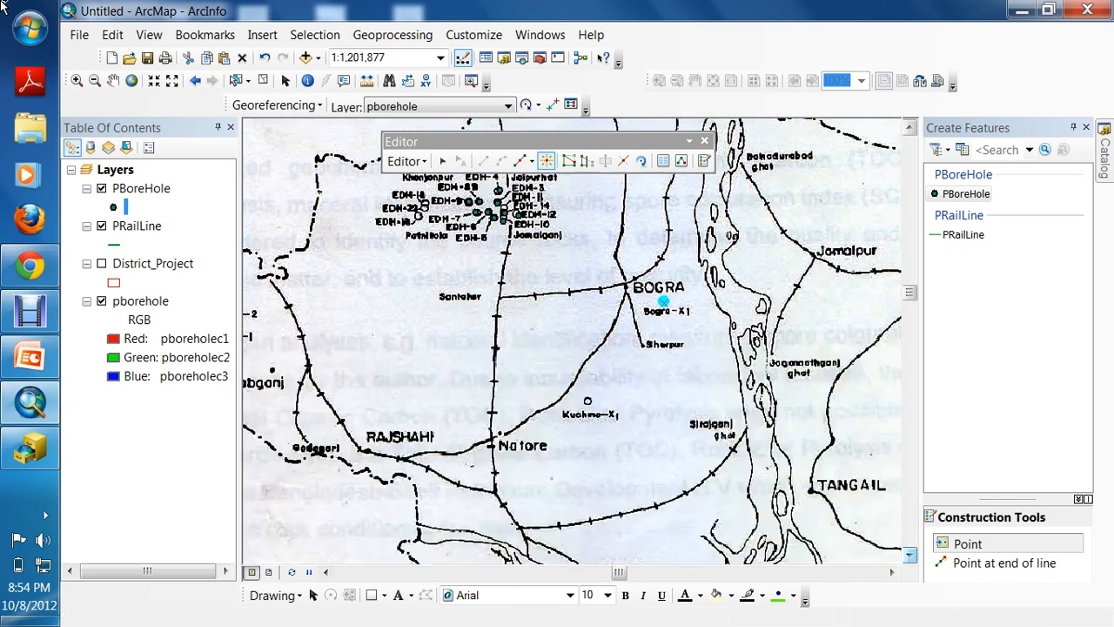
click(587, 400)
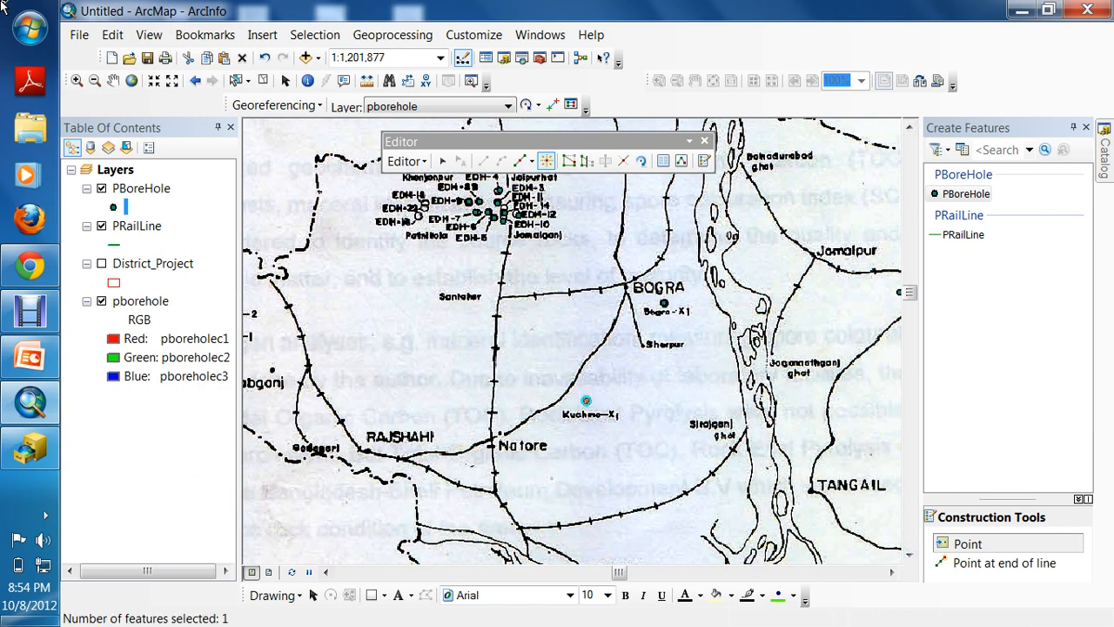
key(Left)
key(Left)
key(Left)
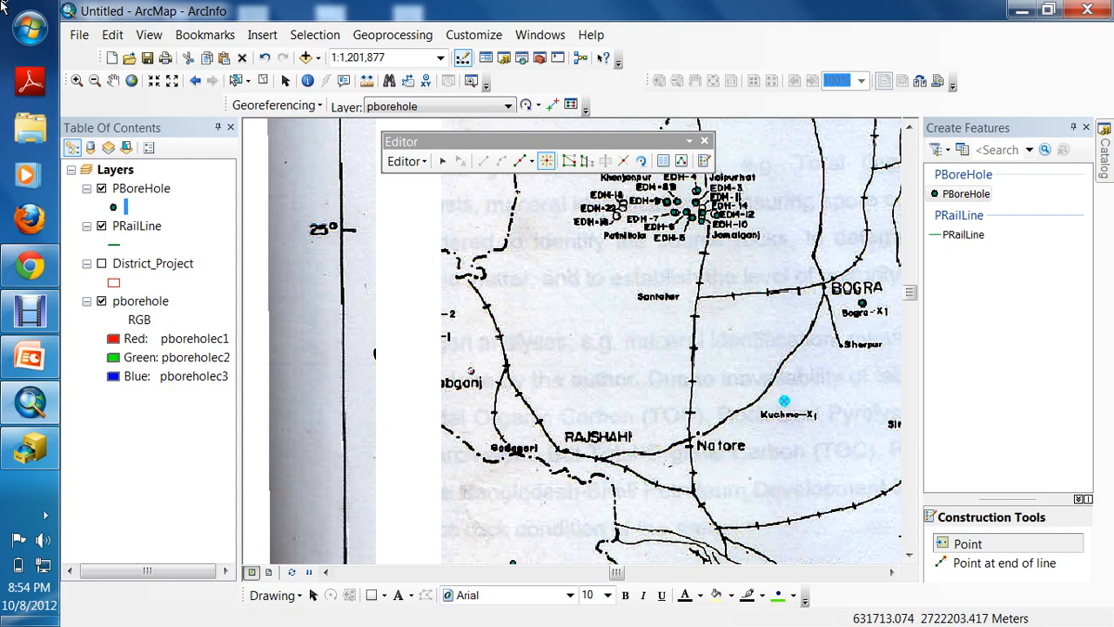
click(471, 372)
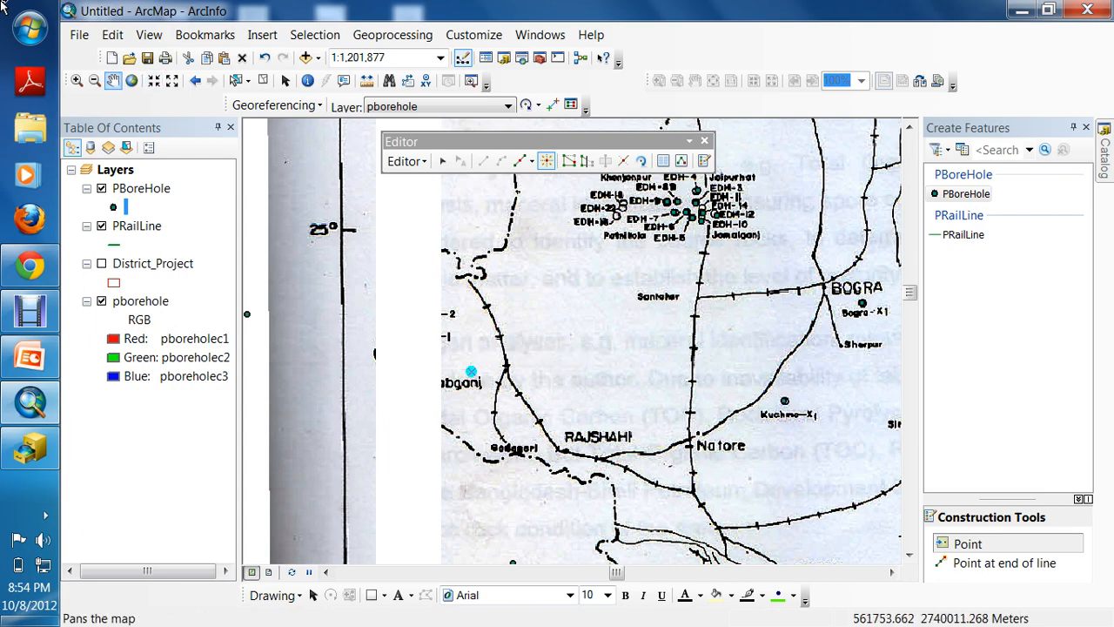
Digitize PBoreHole points on the EDH-2 and EDH-1 boreholes near Sibganj
click(113, 80)
drag(646, 322, 654, 444)
key(Down)
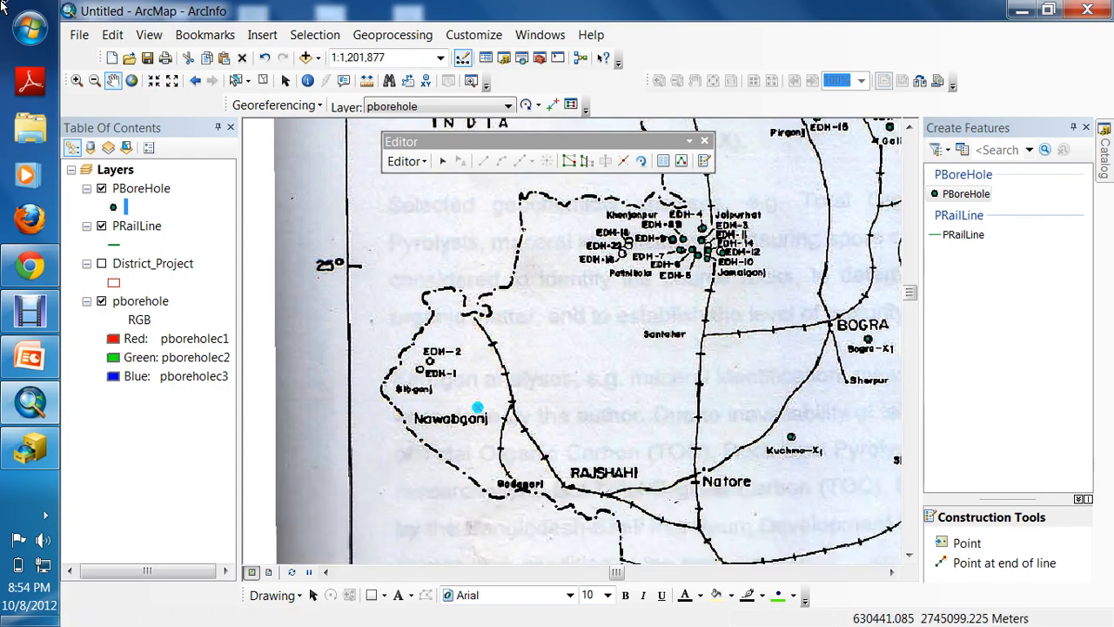
click(966, 194)
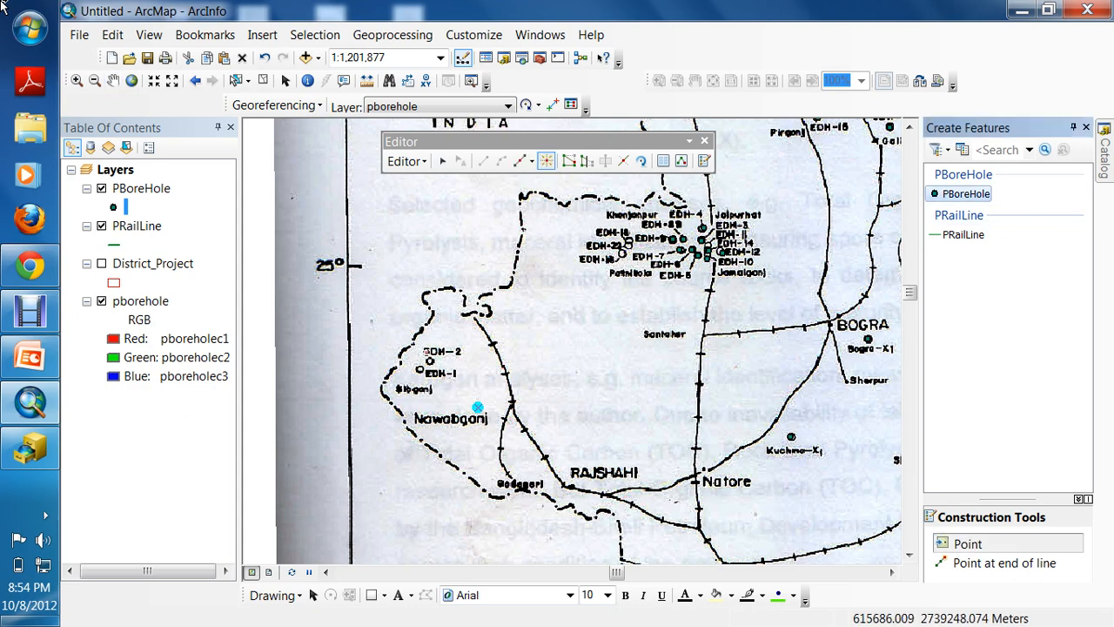
click(428, 361)
click(420, 369)
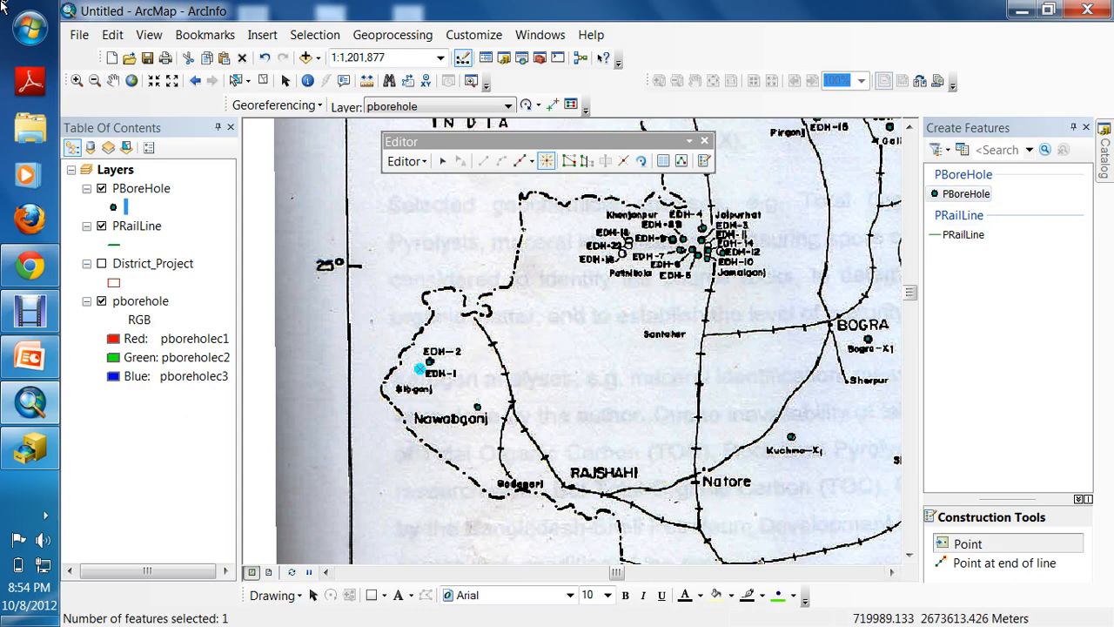
Examine the eastern and northern parts of the scanned map, around Mymensingh and Kurigram, for boreholes left to digitize
click(891, 572)
click(892, 572)
click(892, 572)
click(891, 572)
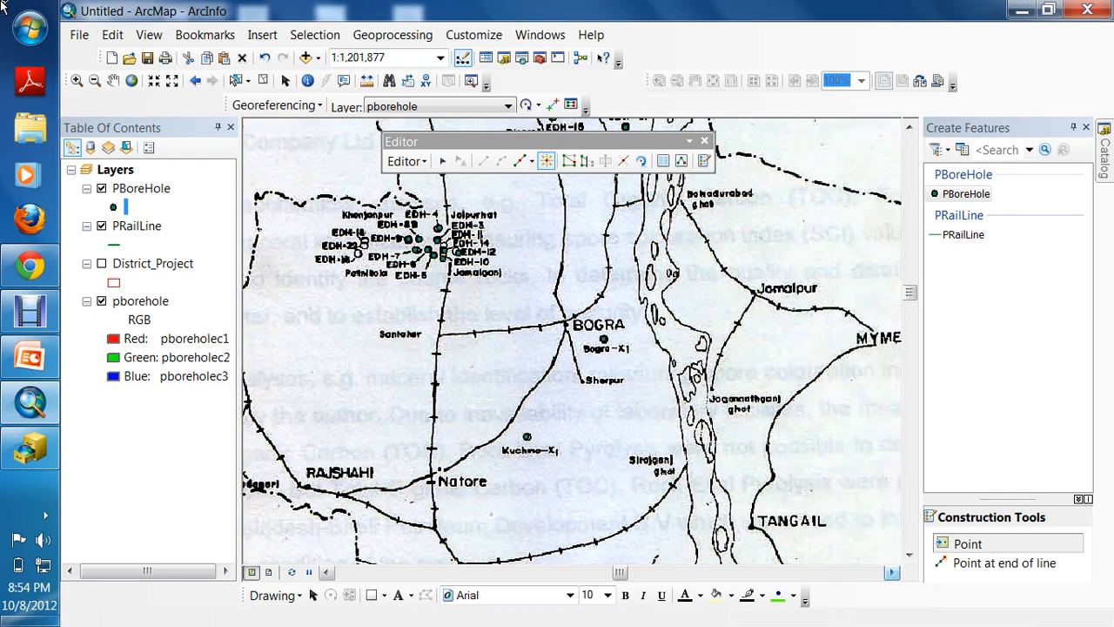
click(892, 572)
click(910, 127)
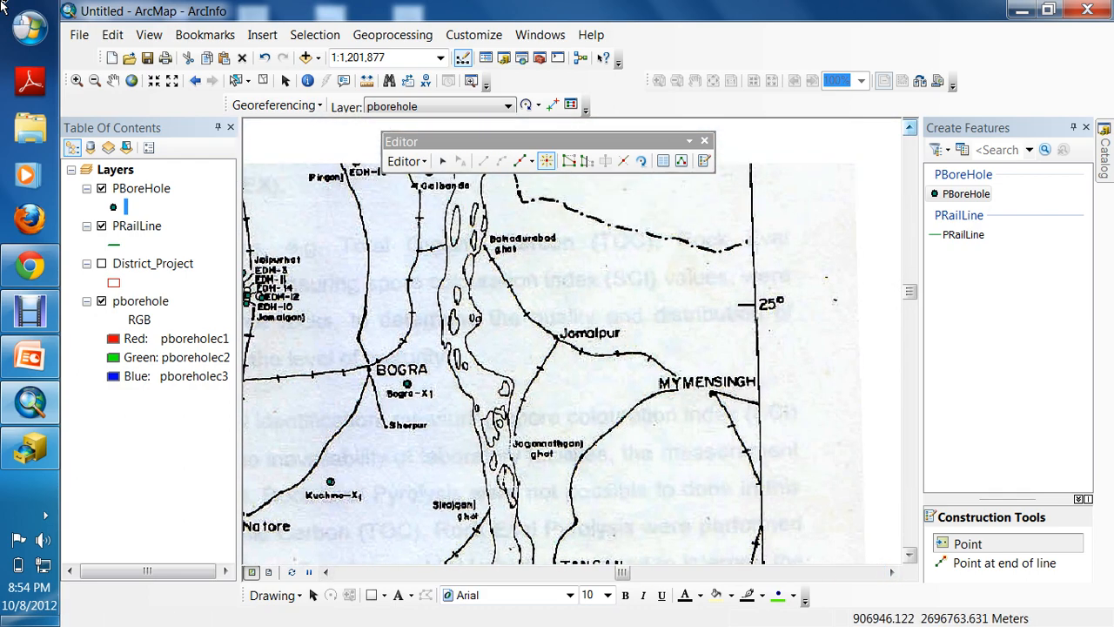
click(910, 127)
click(909, 127)
click(909, 127)
click(910, 127)
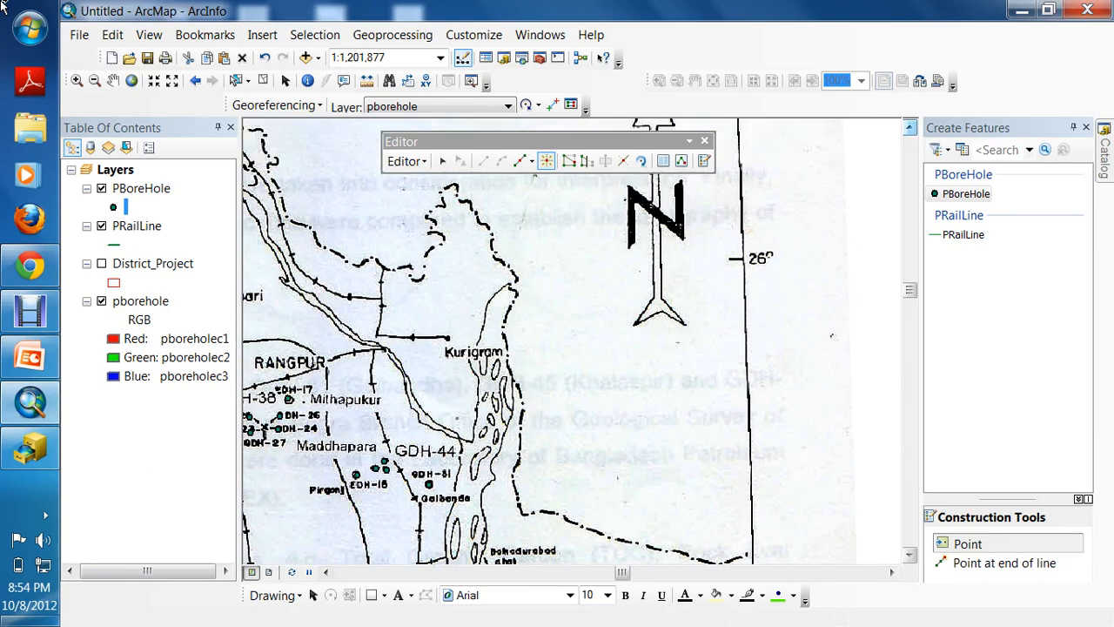
click(909, 127)
click(325, 572)
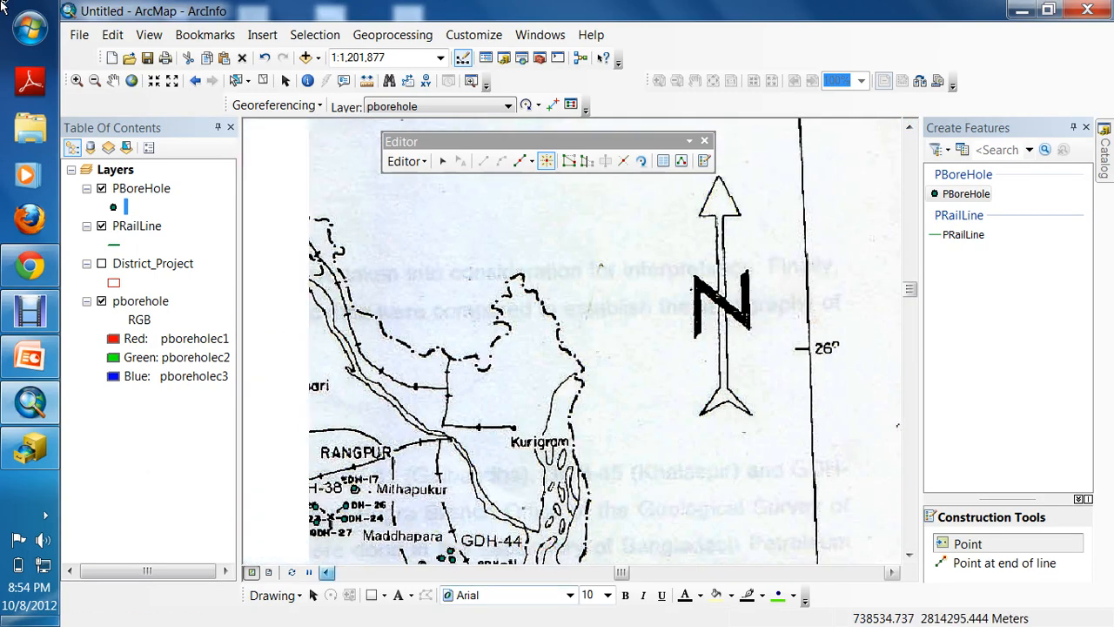
Digitize a PRailLine segment on the railway running south from the border just east of Panchagarh
click(326, 572)
click(326, 572)
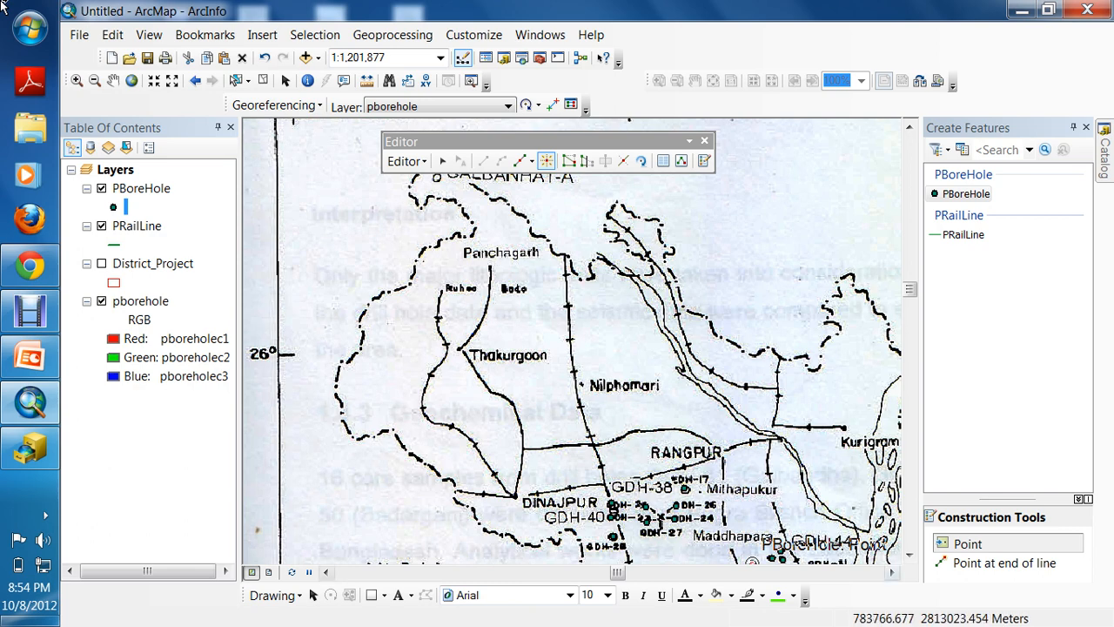
click(910, 555)
click(909, 554)
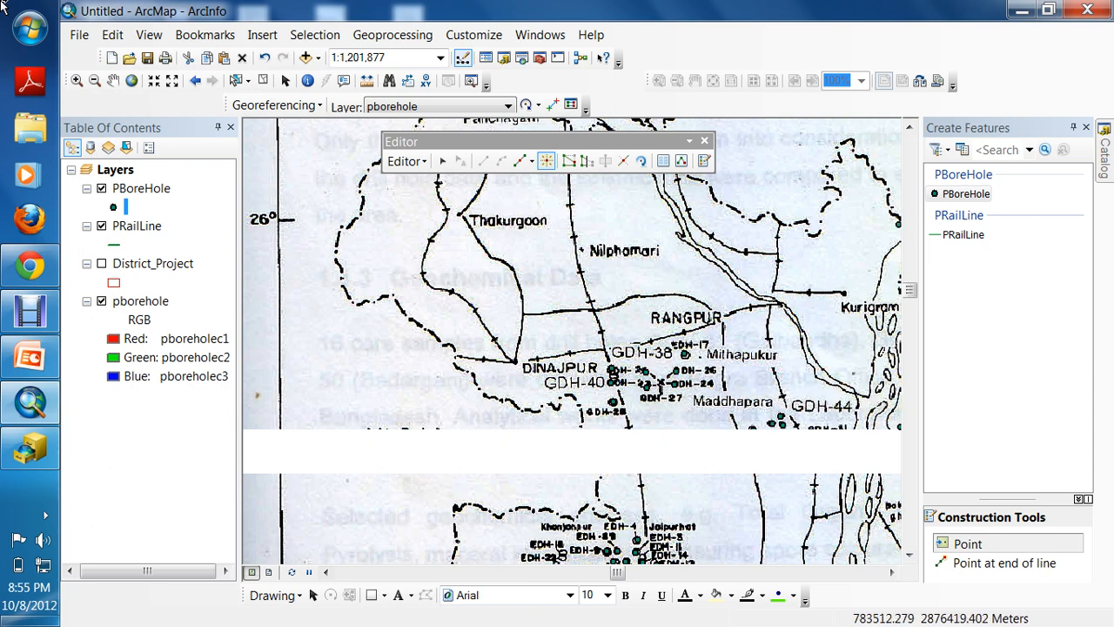
click(965, 193)
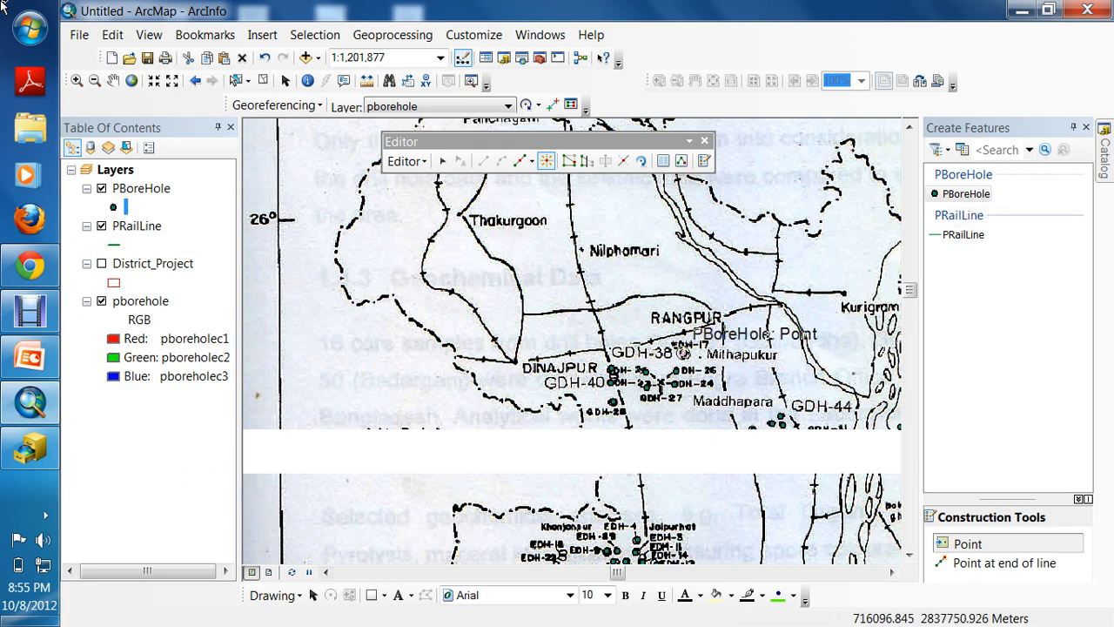
click(114, 80)
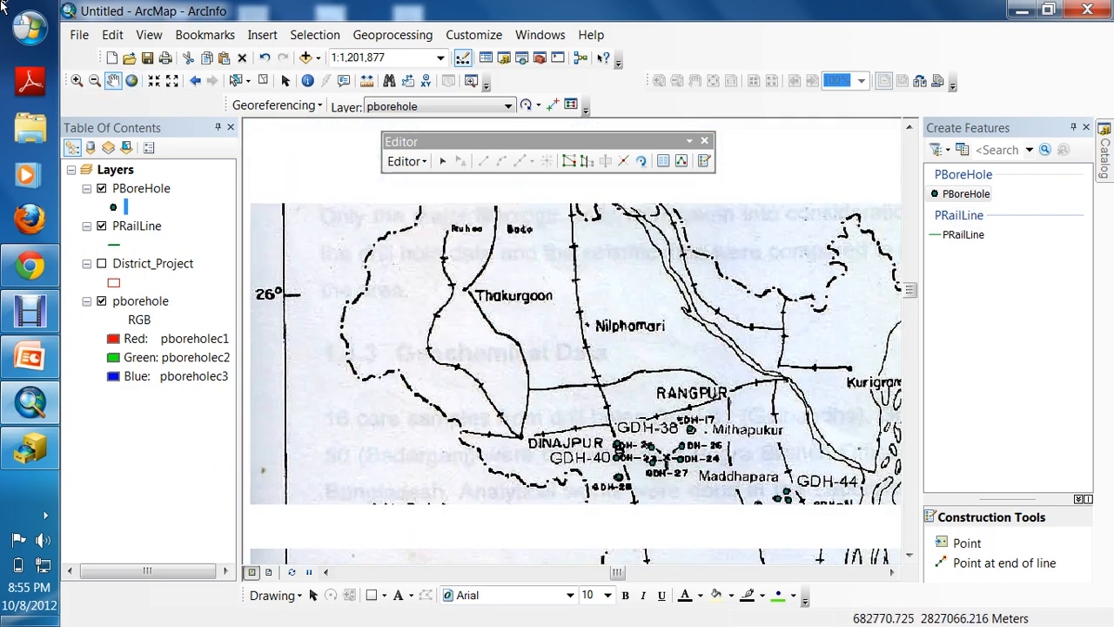
drag(522, 348, 527, 362)
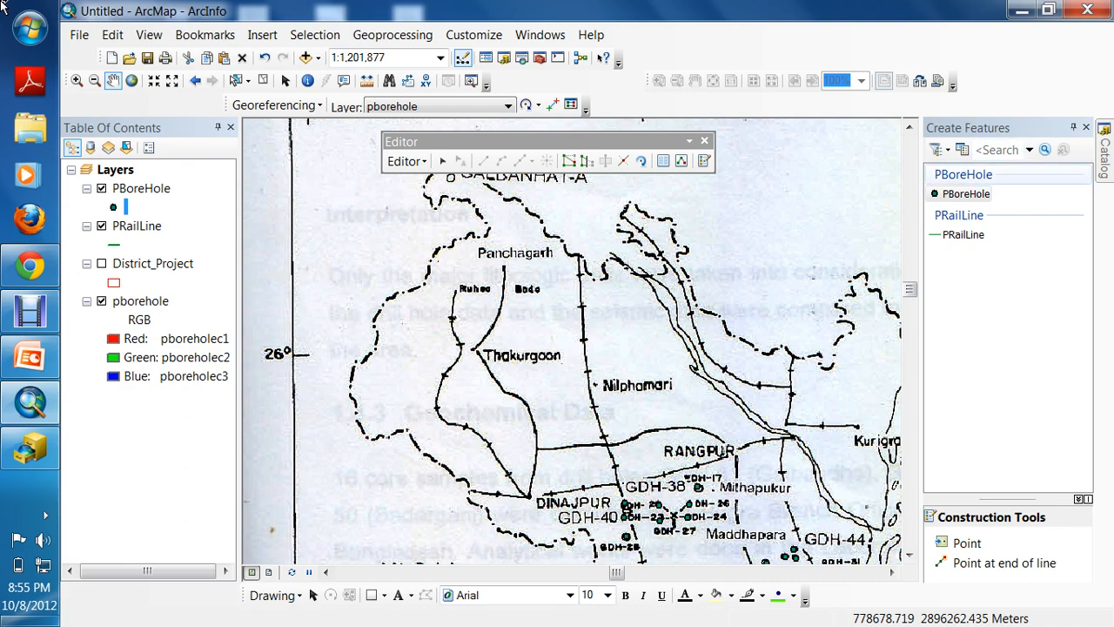
double_click(964, 234)
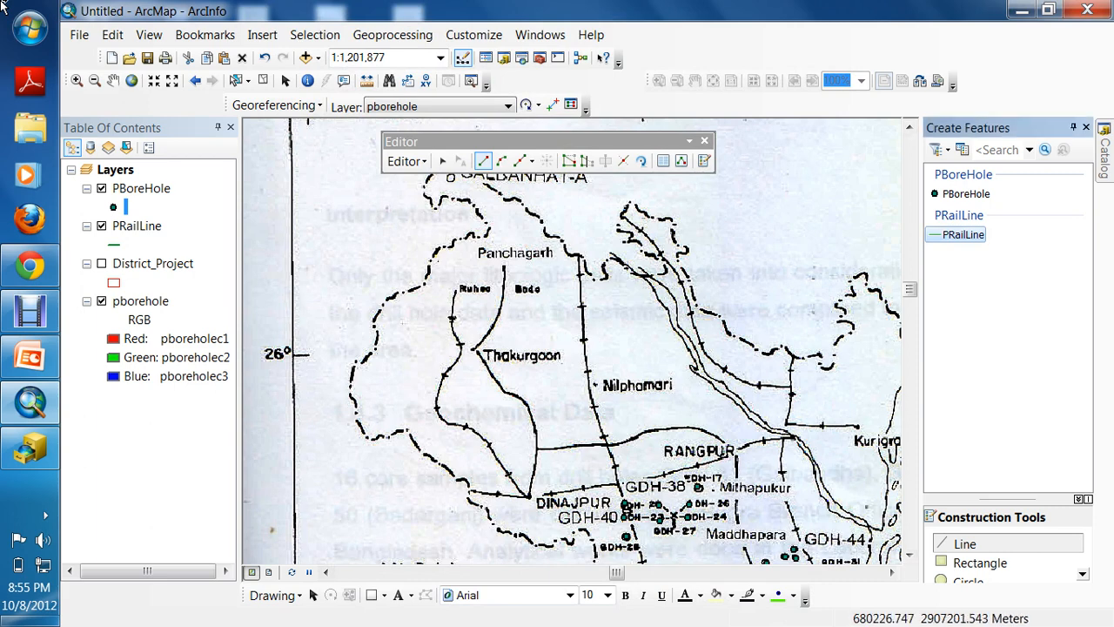
click(579, 255)
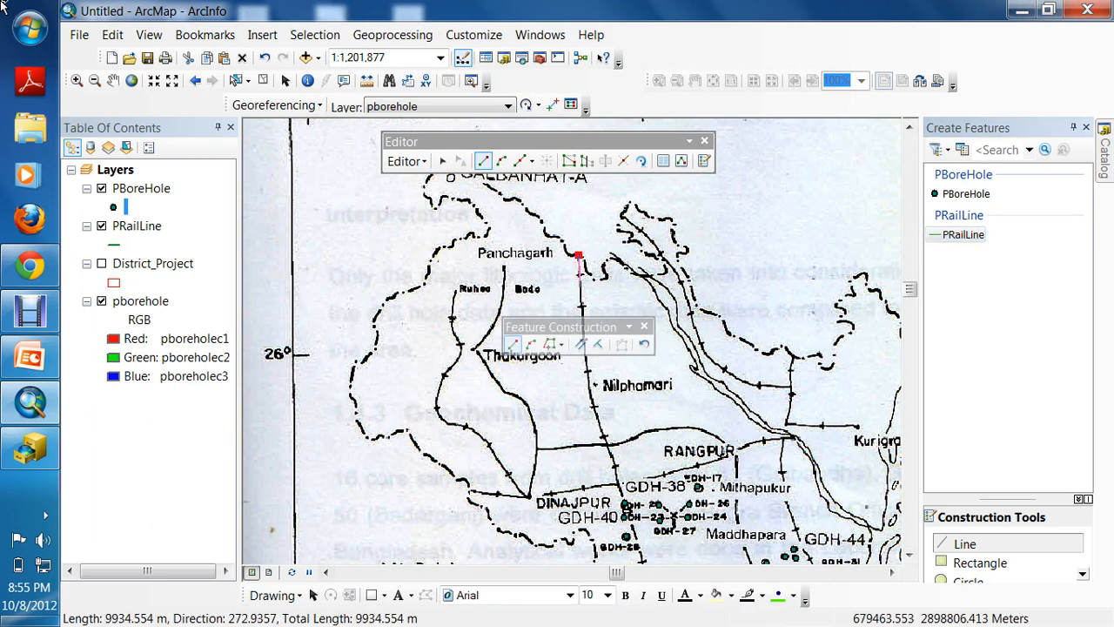
click(580, 287)
double_click(582, 326)
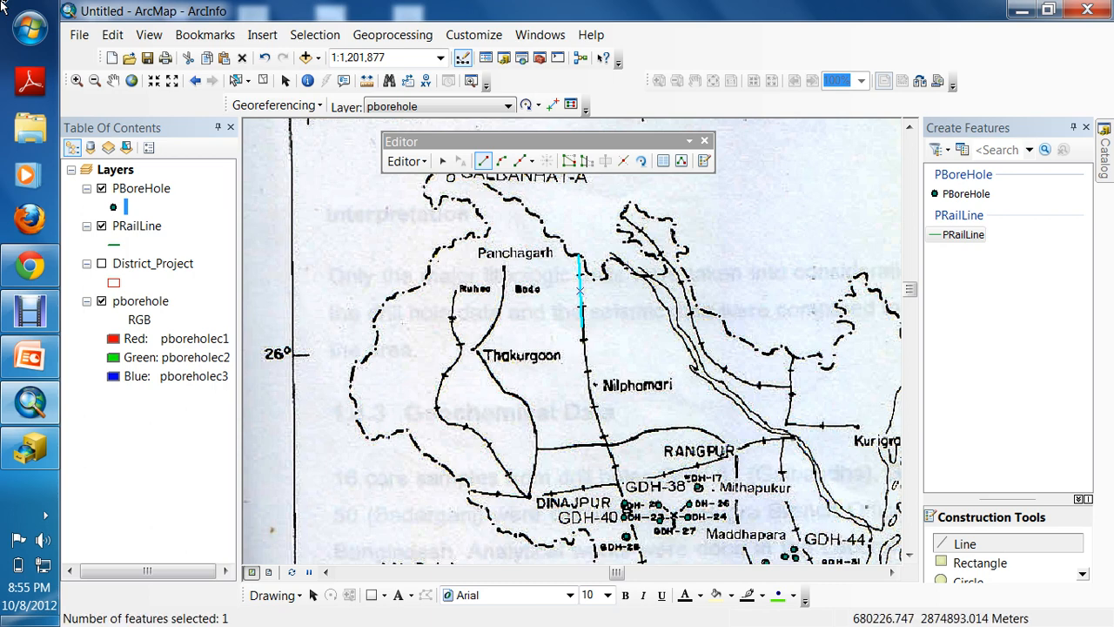
Digitize a second PRailLine segment on the same railway, passing just west of Nilphamari
click(588, 353)
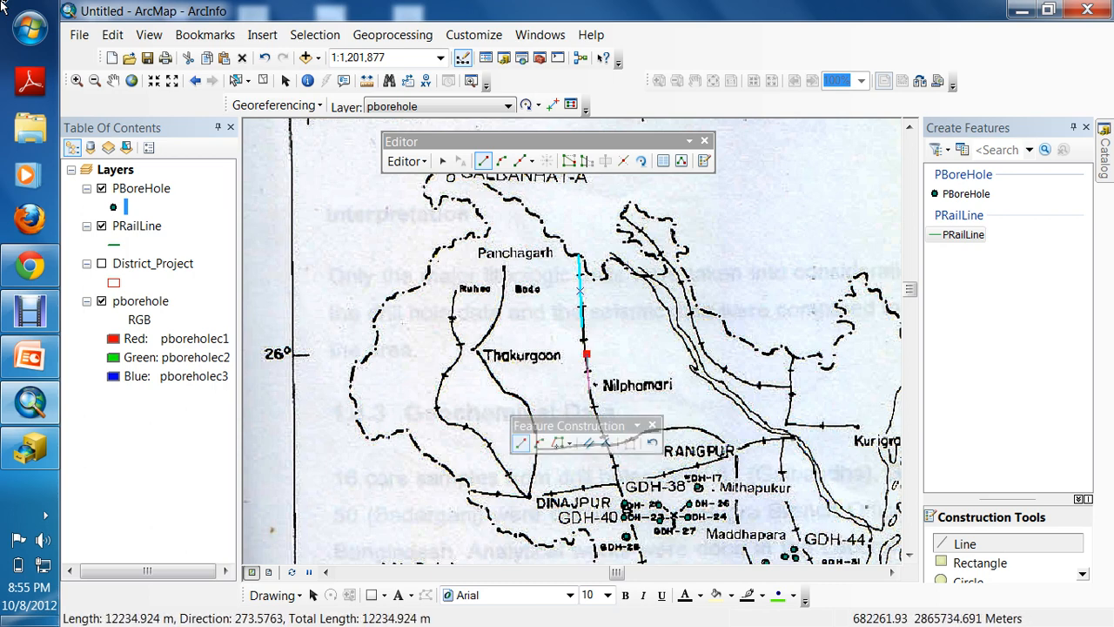
click(590, 392)
double_click(597, 418)
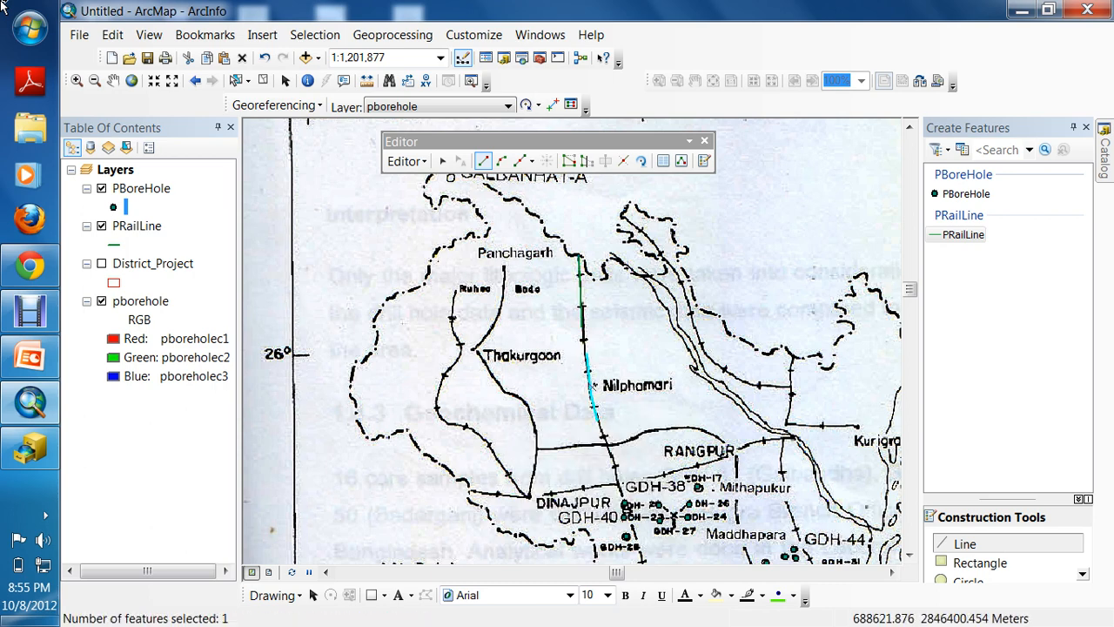
Start a PRailLine at the end of the Nilphamari segment and trace the railway south past GDH-40 and GDH-28
click(597, 420)
click(610, 453)
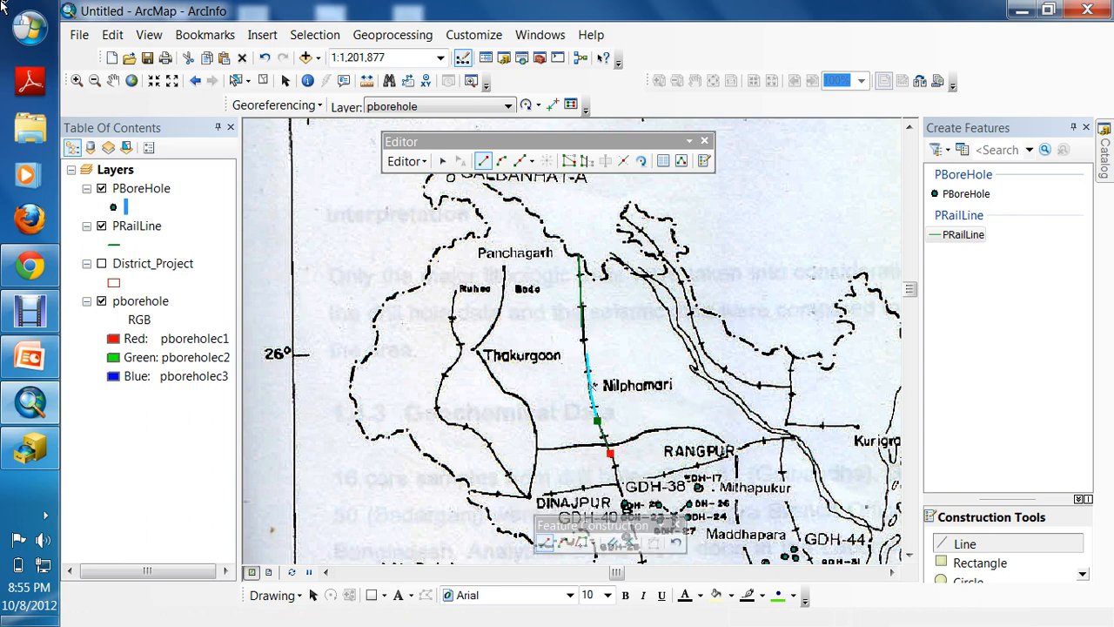
click(617, 475)
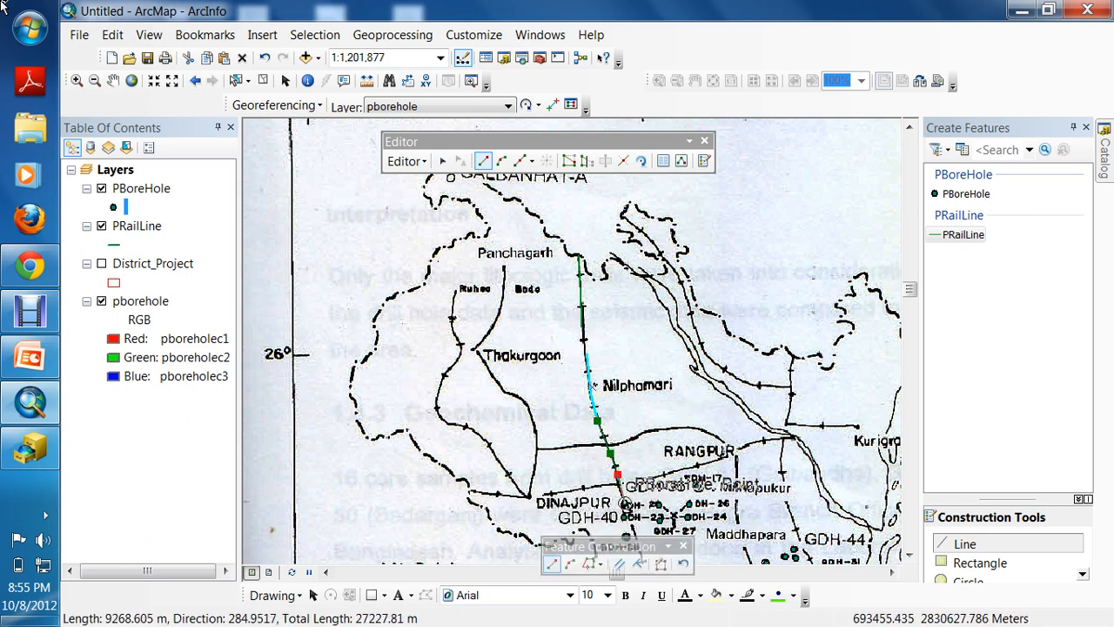
click(624, 504)
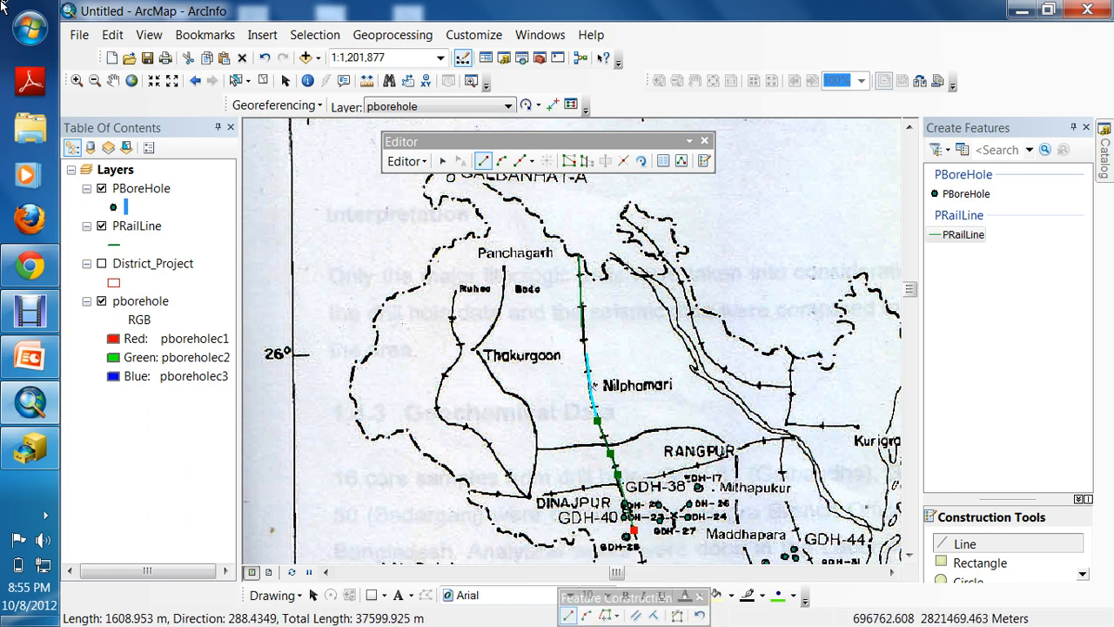
click(632, 529)
click(641, 559)
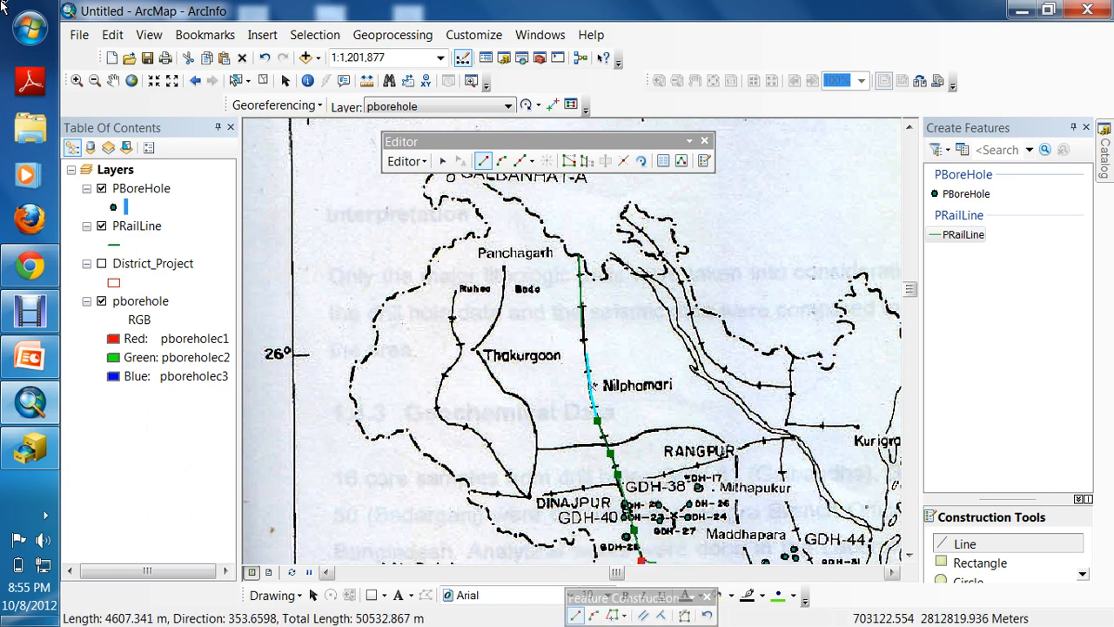
Continue the line south along the railway past Jaipurhat and finish it at Jamalganj
key(Down)
key(Down)
key(Down)
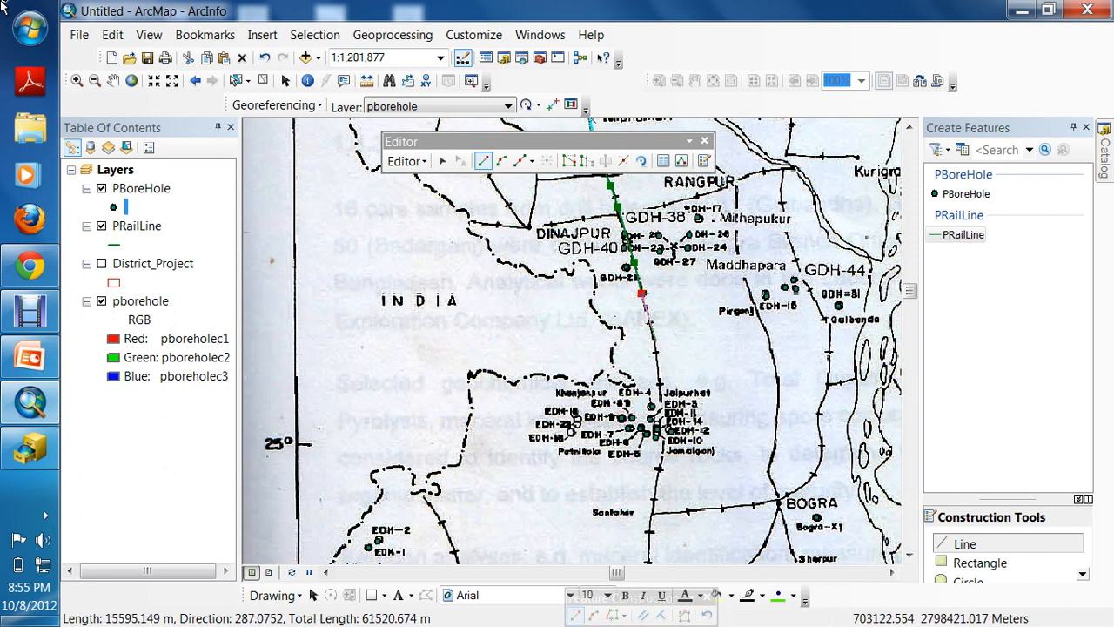
click(656, 342)
click(660, 381)
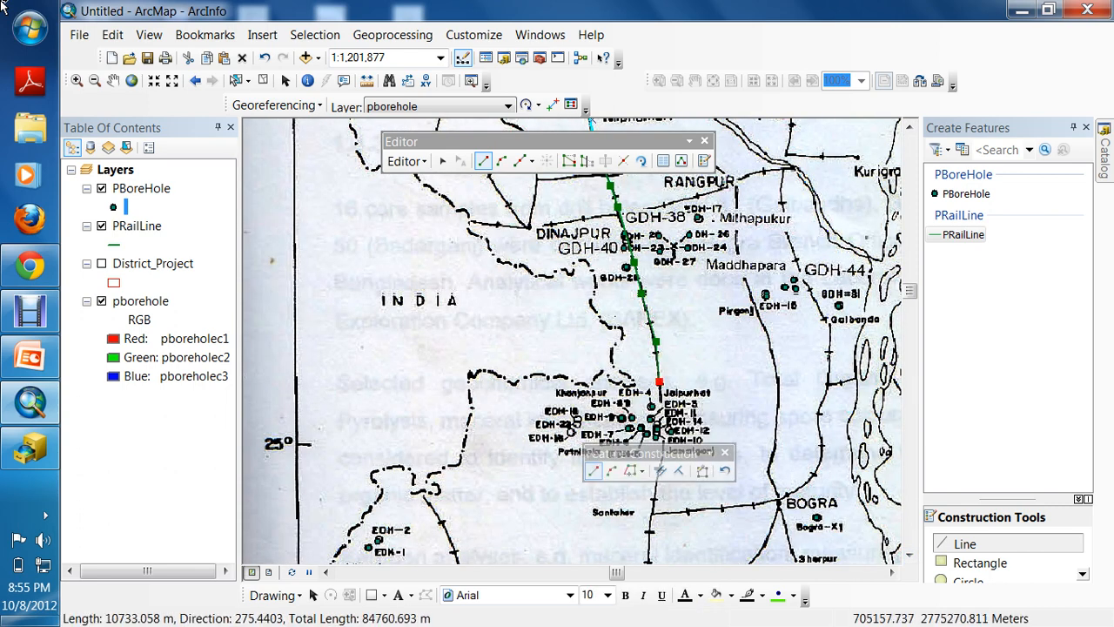
click(663, 421)
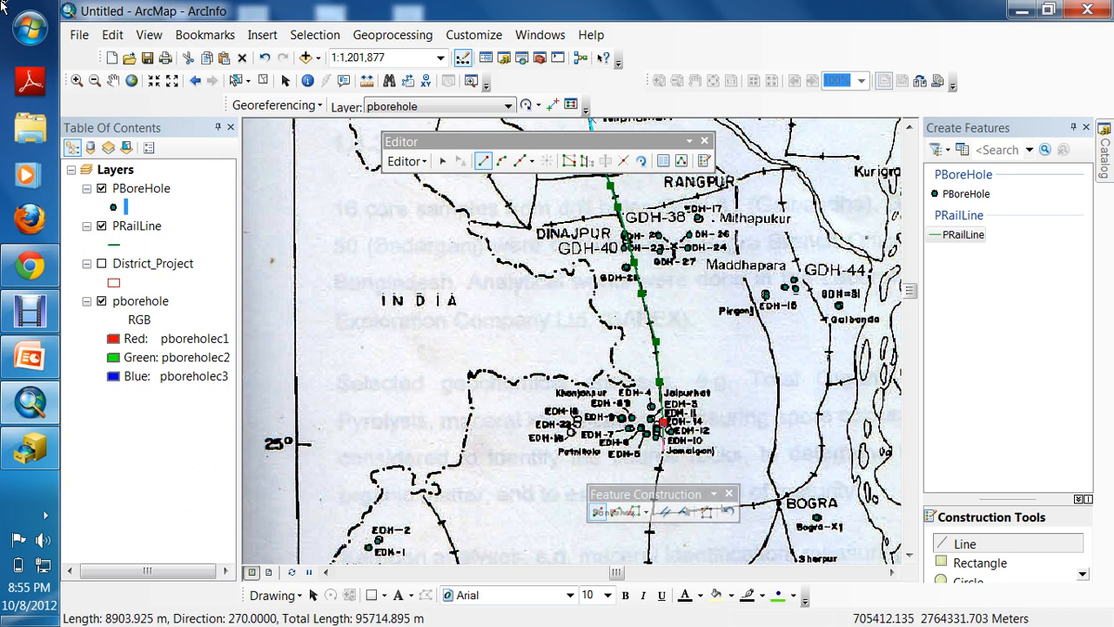
double_click(664, 451)
Digitize a PRailLine segment from Jamalganj south along the railway to below Santahar
click(664, 451)
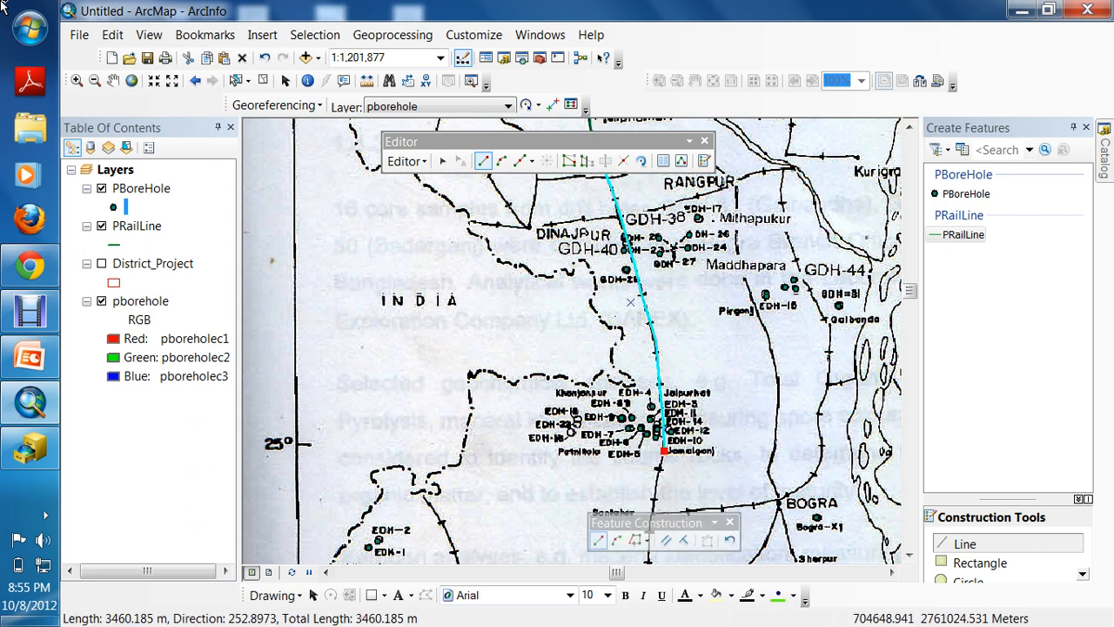
click(654, 497)
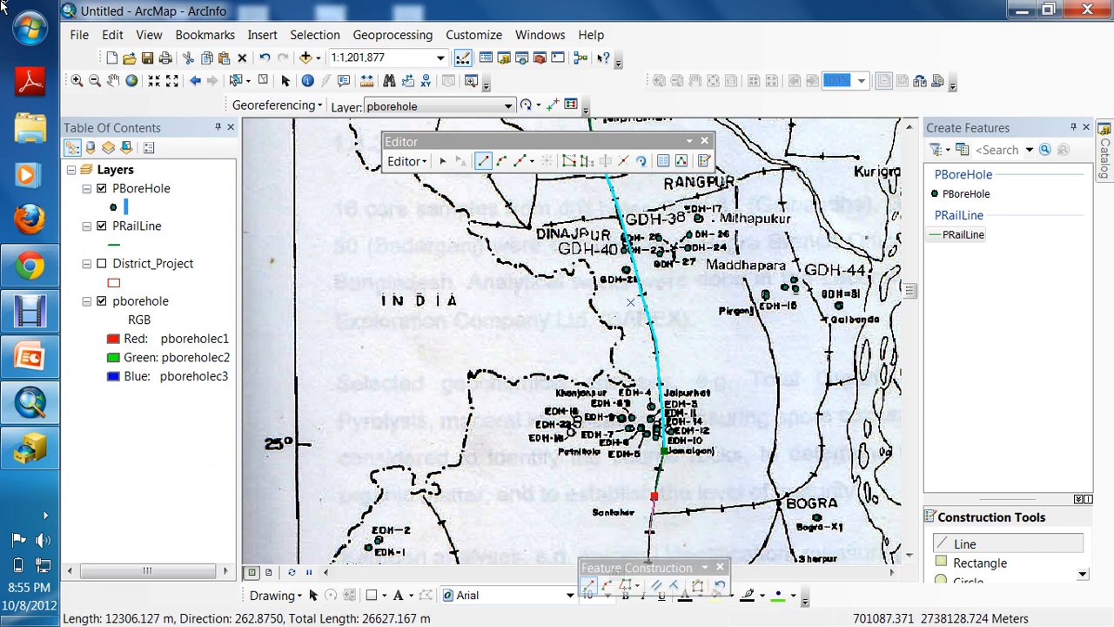
click(649, 534)
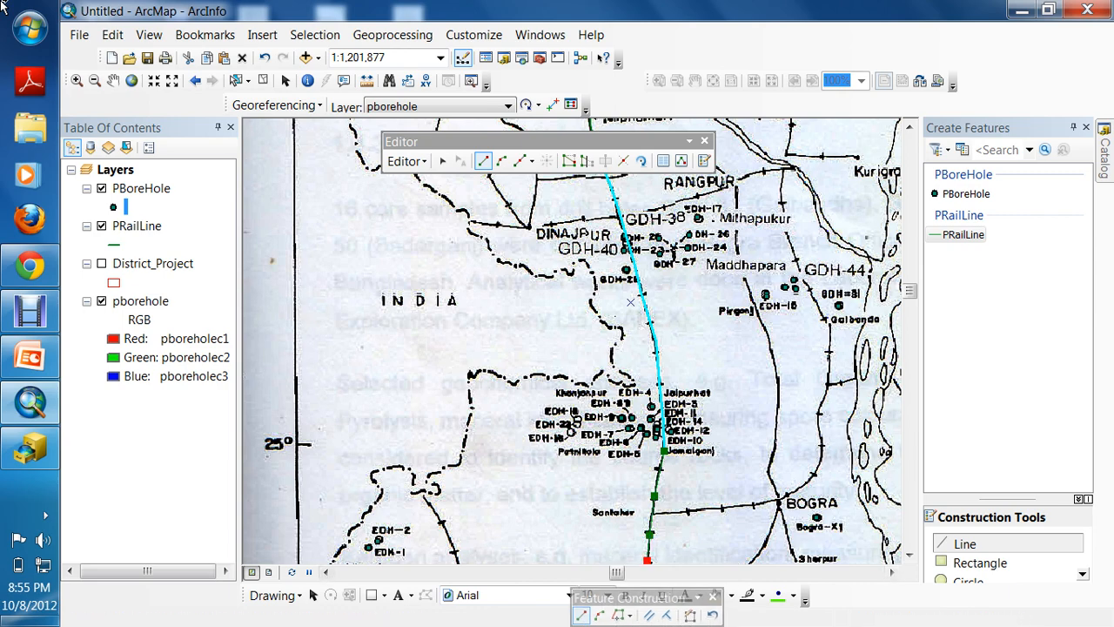
double_click(649, 561)
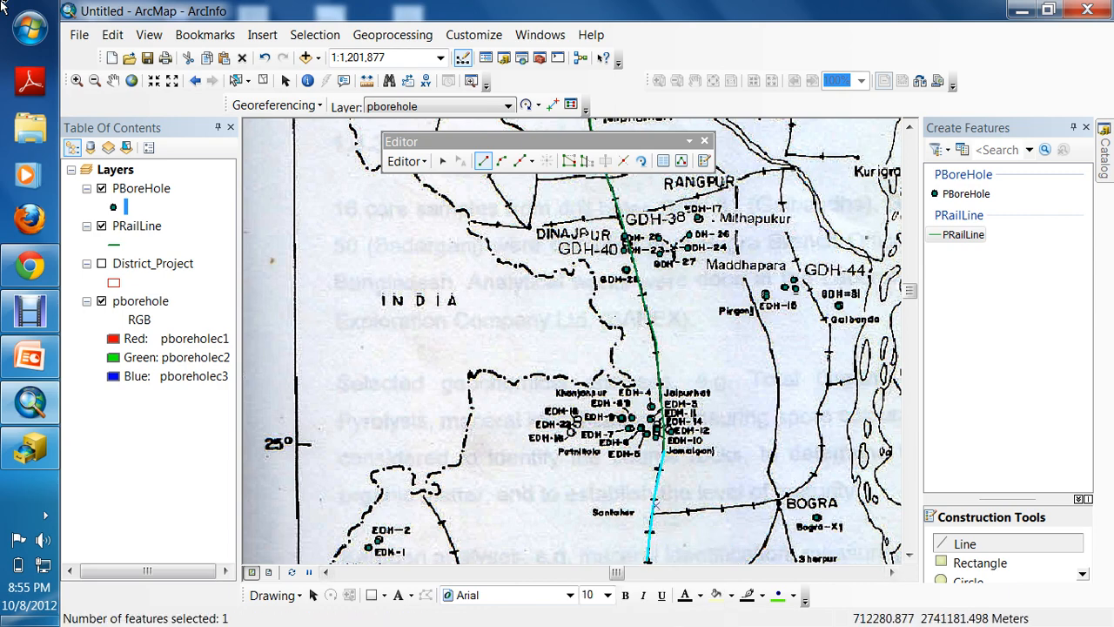
drag(648, 562, 650, 381)
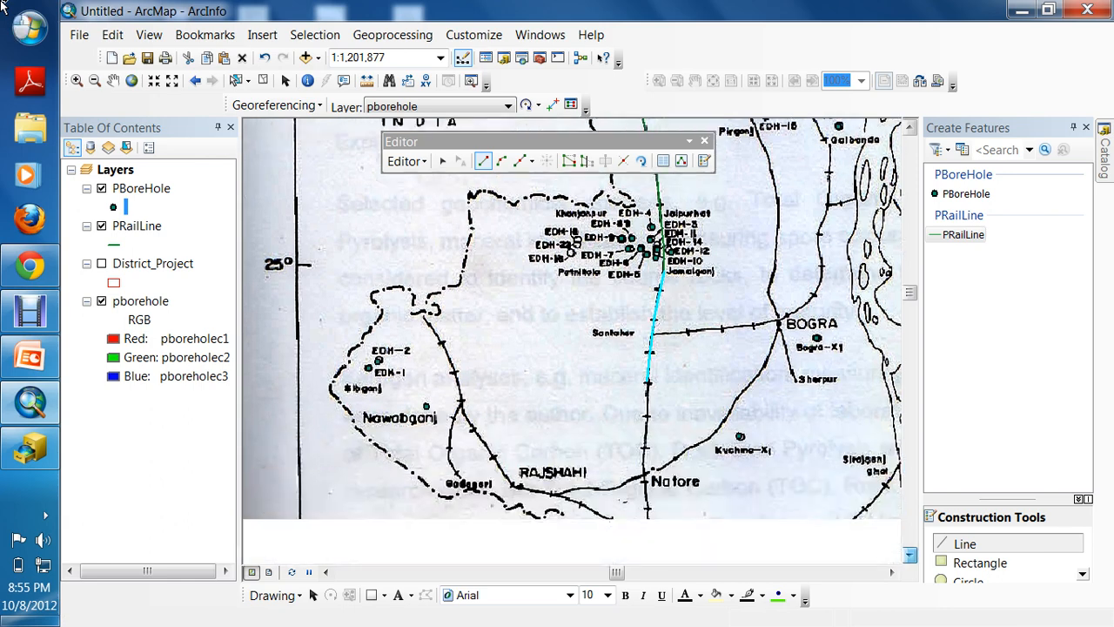
click(647, 382)
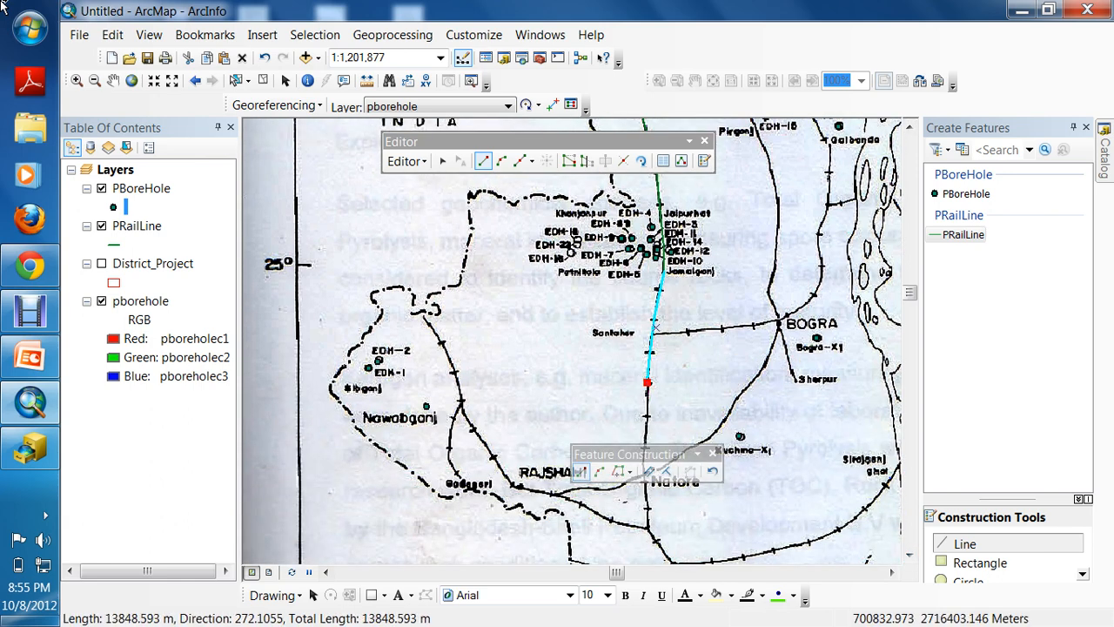
click(647, 430)
click(644, 466)
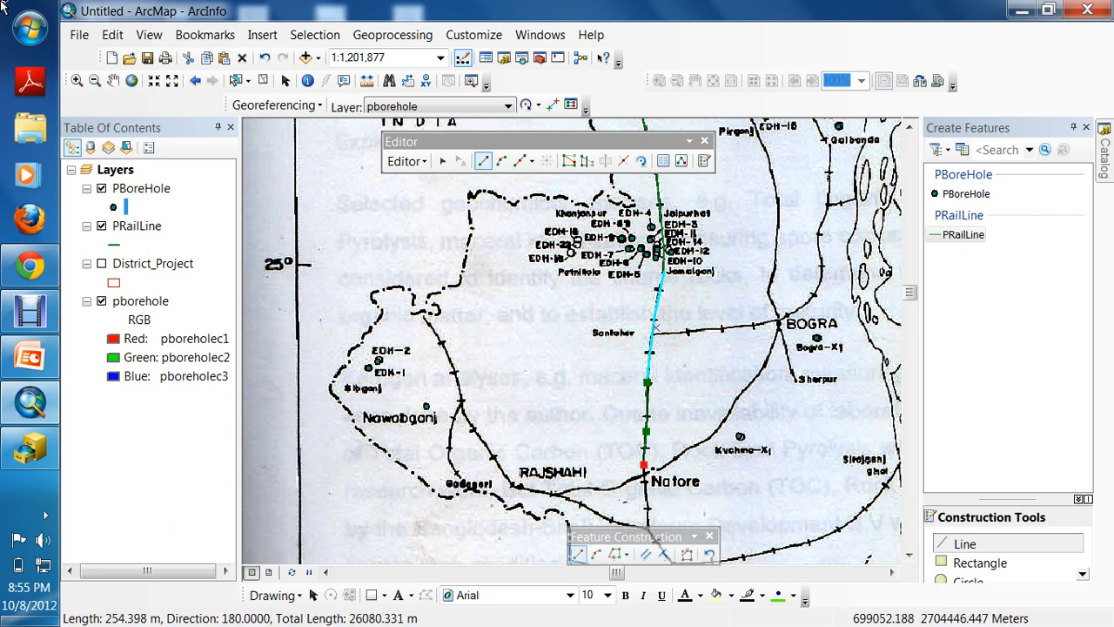
right_click(644, 467)
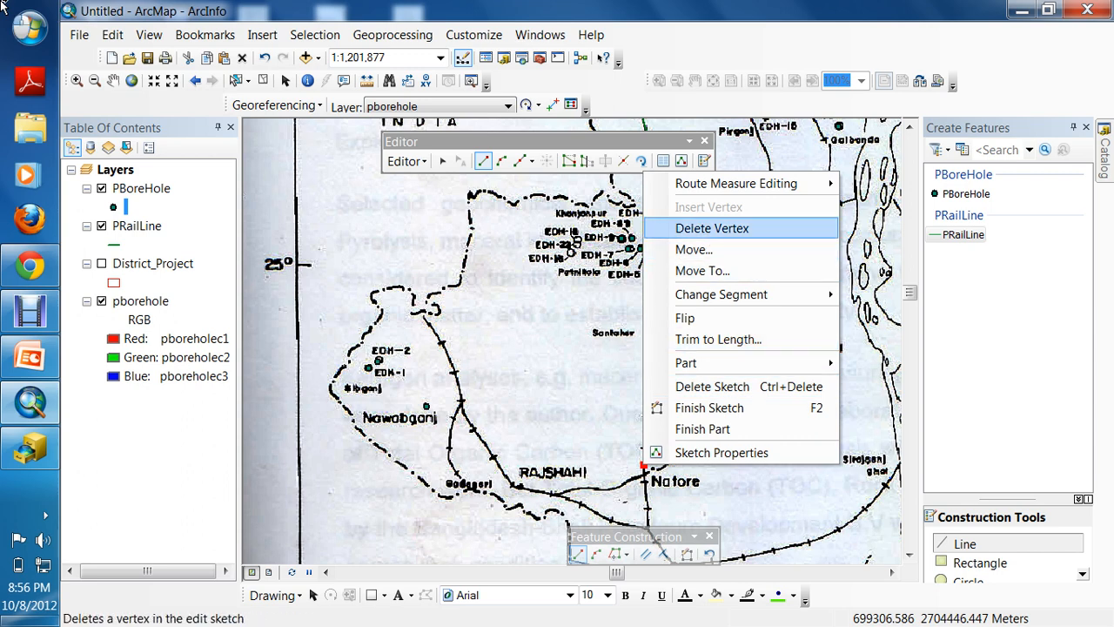
click(712, 228)
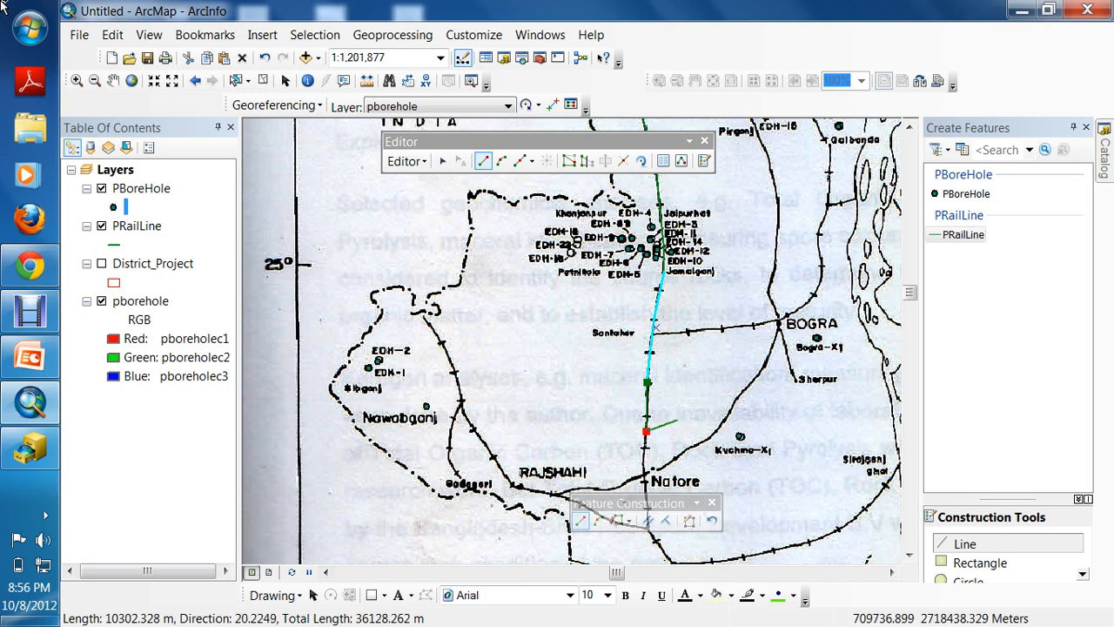
right_click(646, 431)
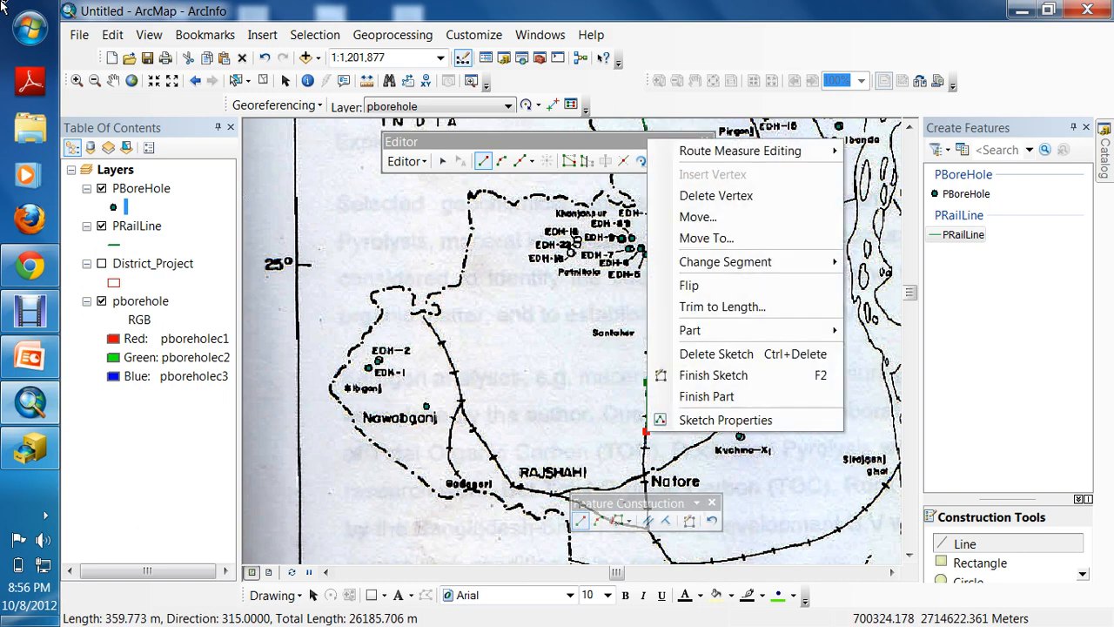
key(Up)
key(Down)
key(Return)
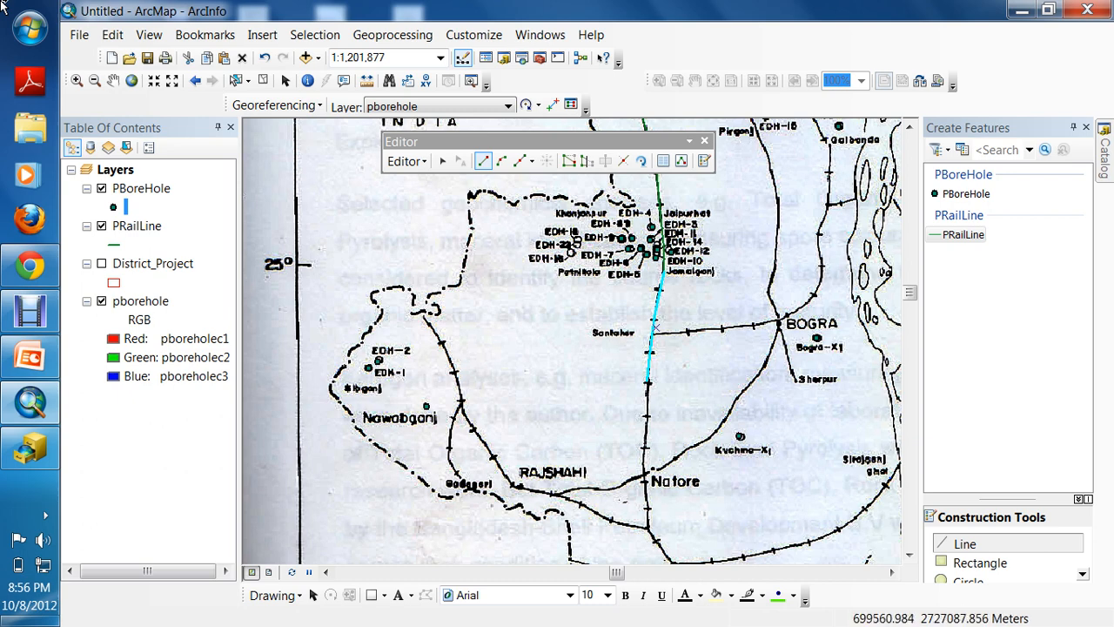
Start a PRailLine at the end of the Santahar segment and trace the railway through Natore to the junction northwest of Pabna
click(647, 381)
click(649, 420)
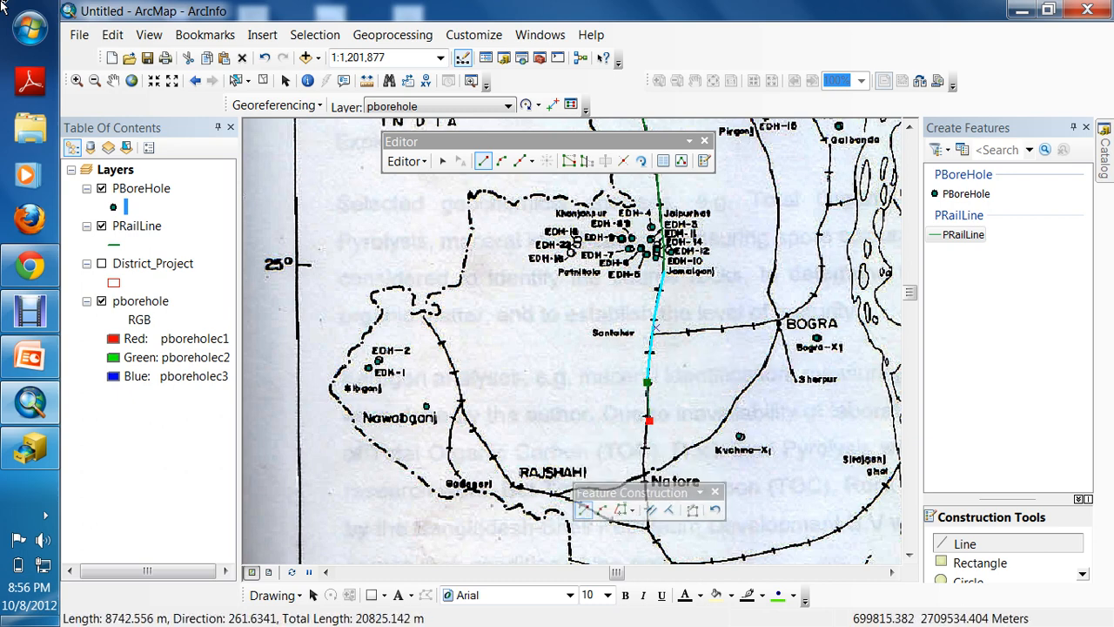
click(646, 450)
click(645, 492)
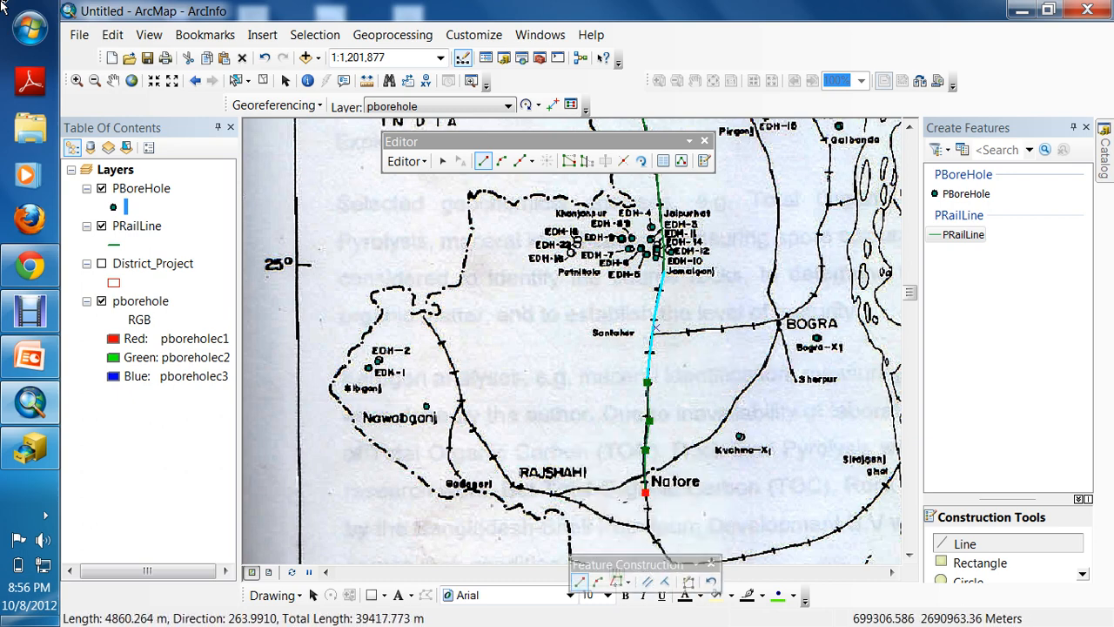
click(648, 529)
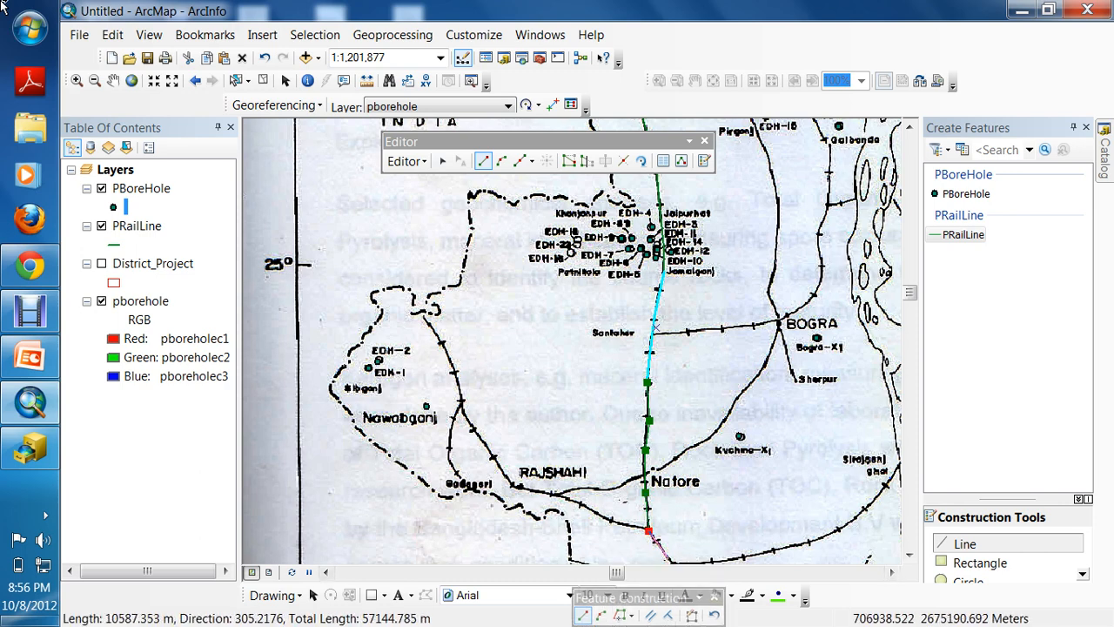
click(667, 558)
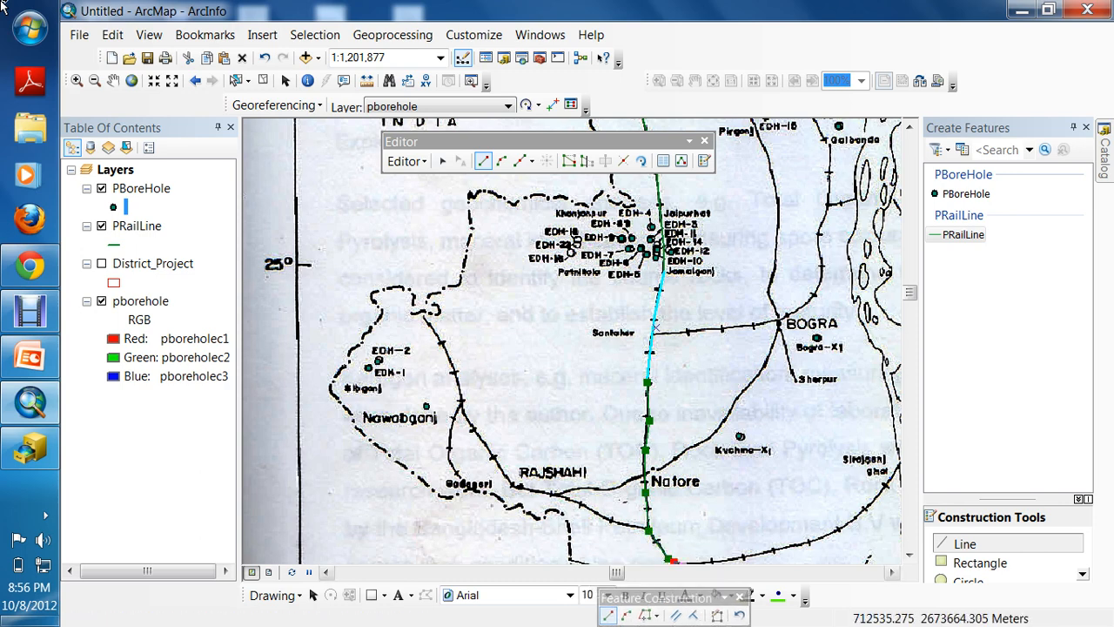
Continue the rail line from the junction northwest of Pabna, tracing the railway east and northeast toward Sirajganj ghat
key(Down)
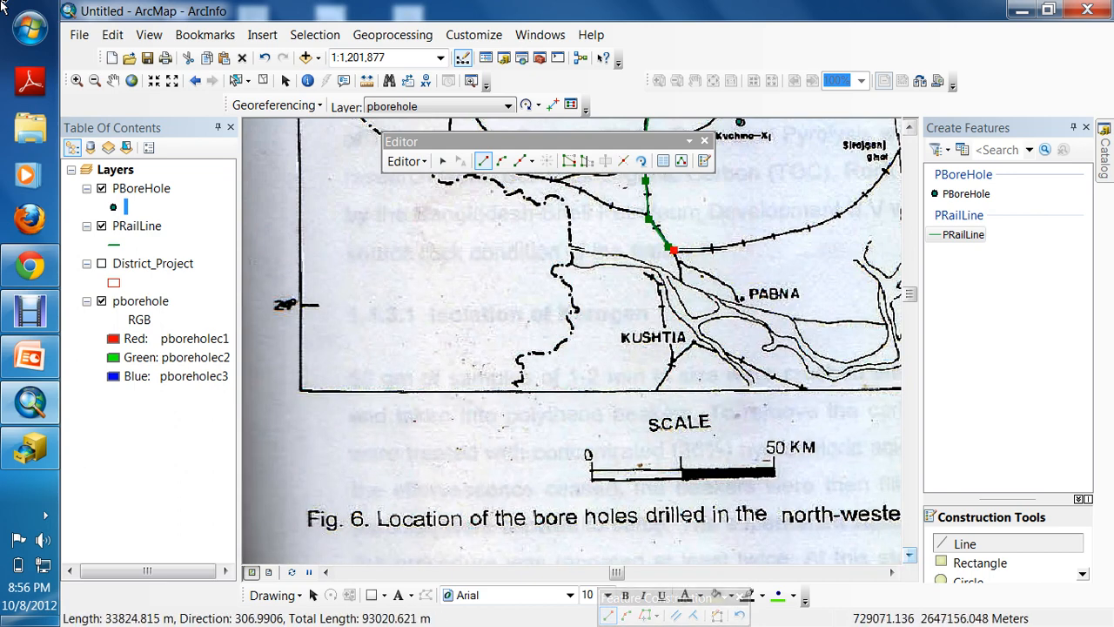
click(694, 250)
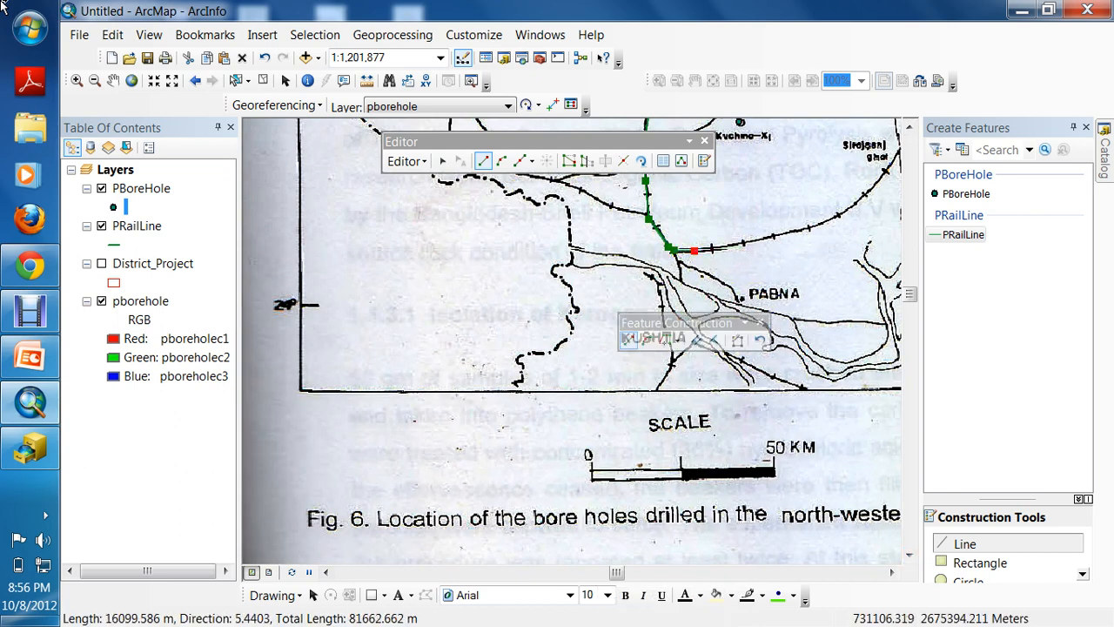
click(755, 242)
click(823, 224)
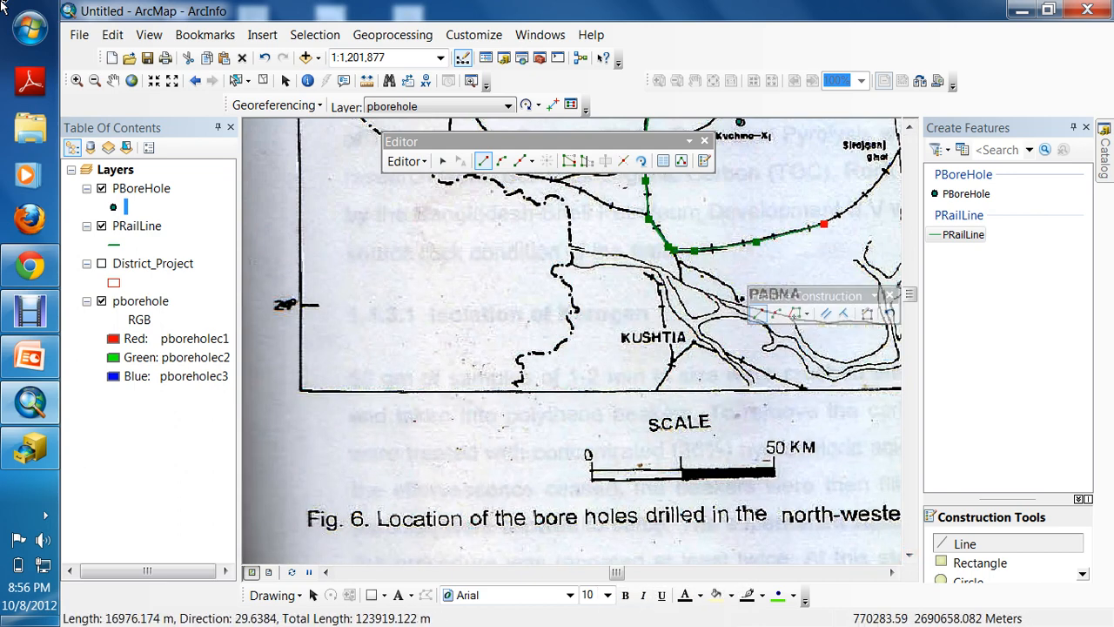
click(874, 185)
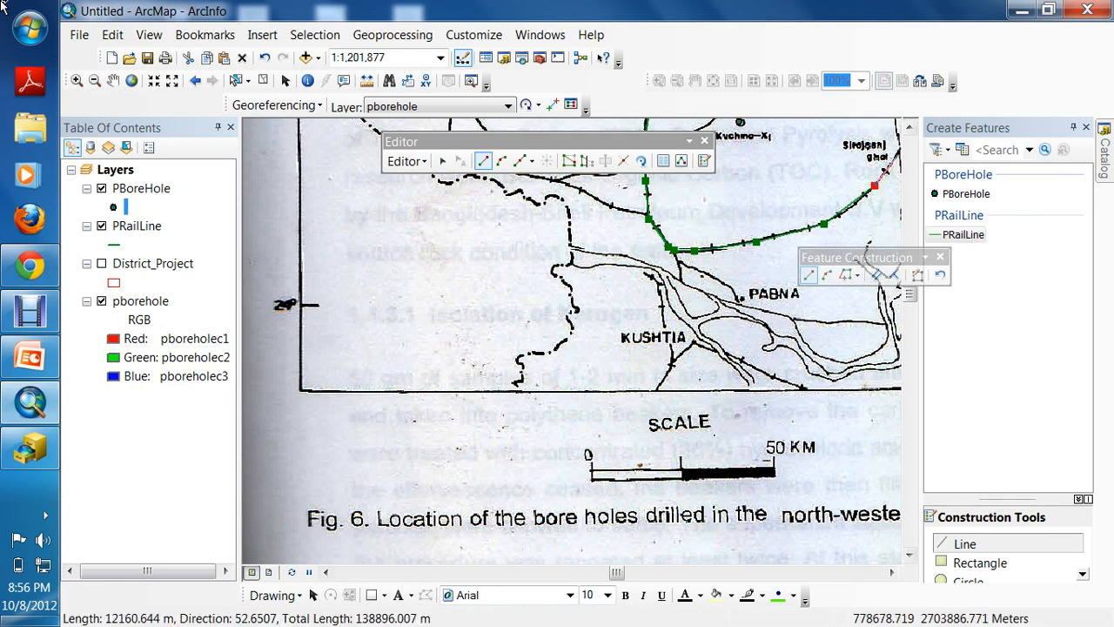
Delete the misplaced last vertex and finish the rail line at Sirajganj ghat
click(892, 571)
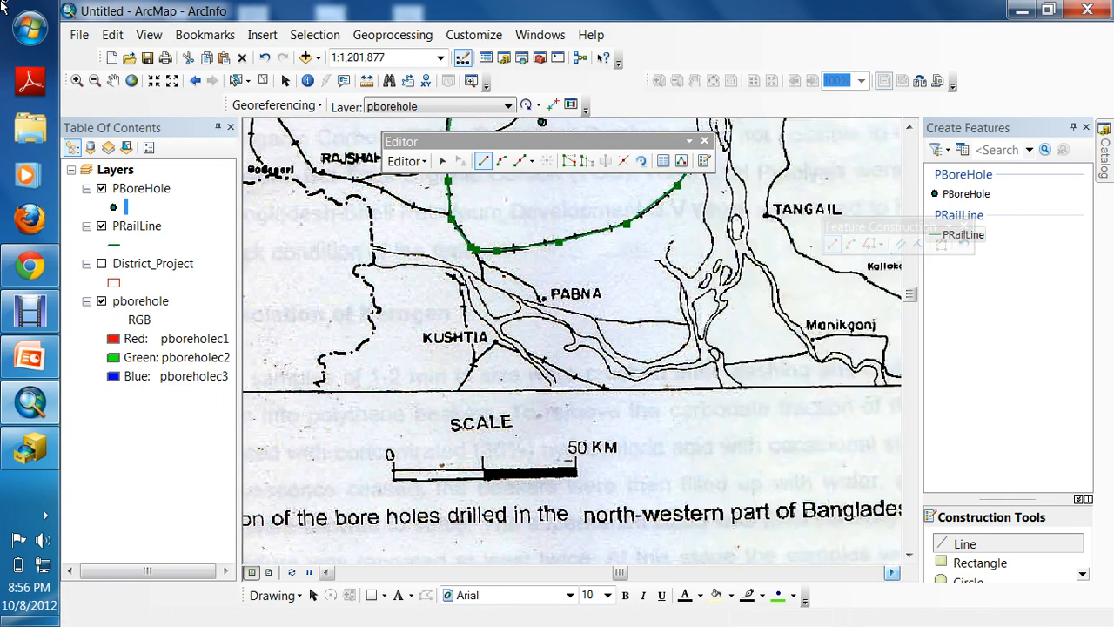
click(910, 127)
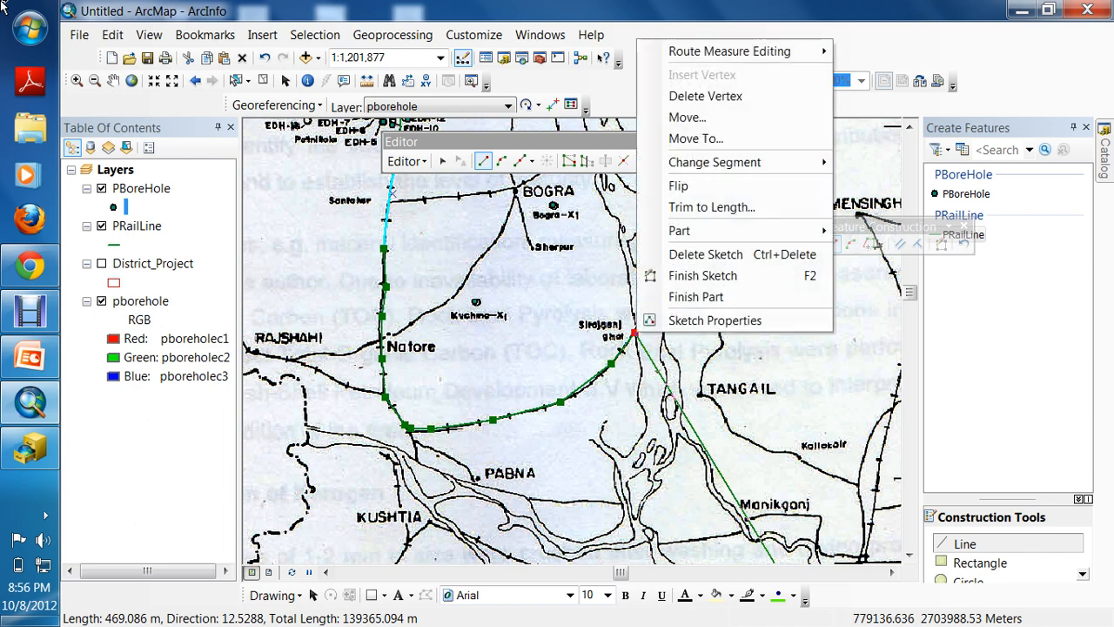
right_click(636, 335)
click(705, 95)
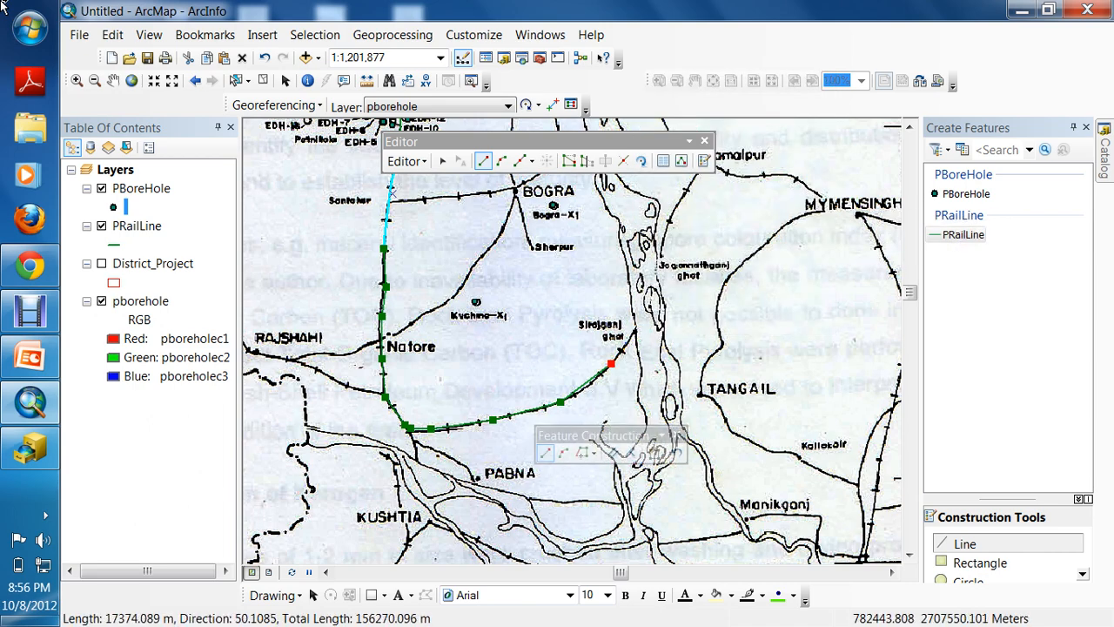
double_click(638, 330)
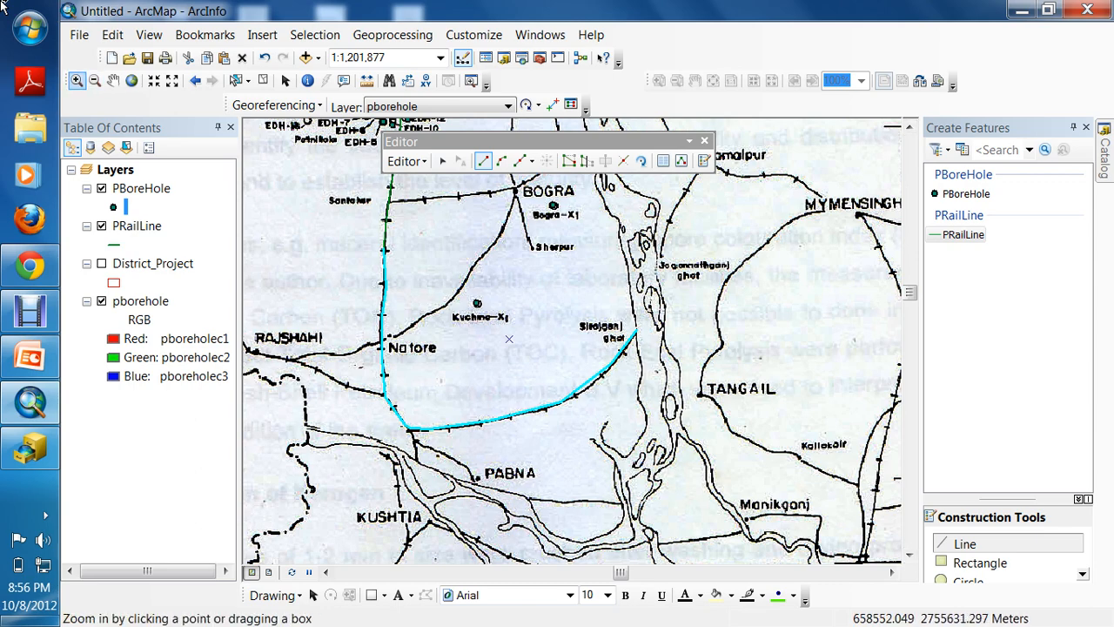
Start a new PRailLine at the northern end of the western railway above Nawabganj and trace it south past Nawabganj
click(94, 80)
click(509, 339)
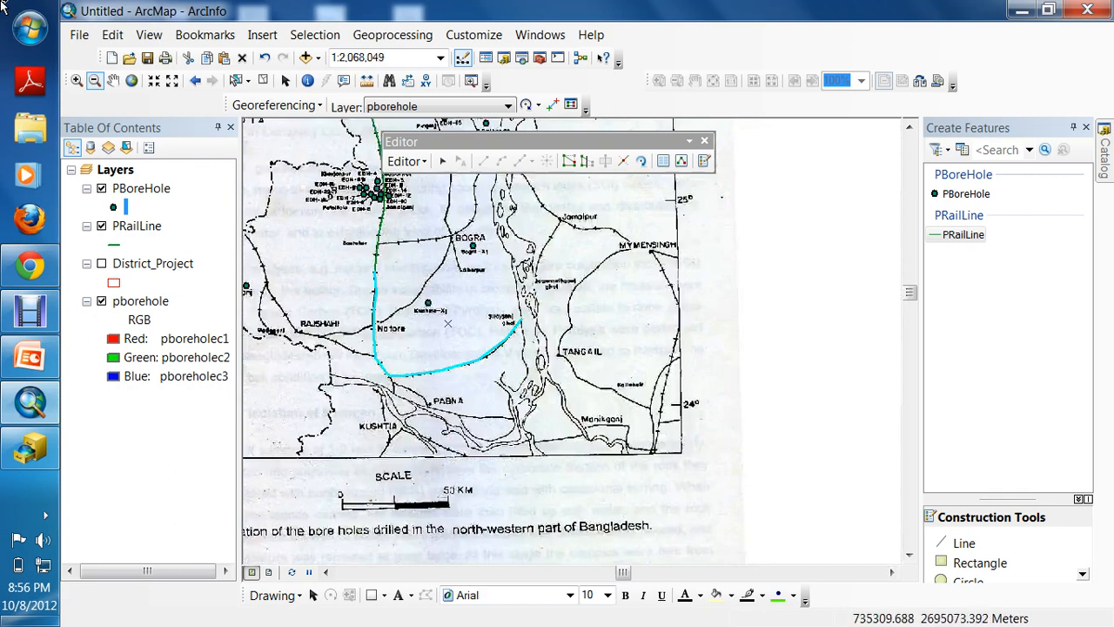
click(113, 80)
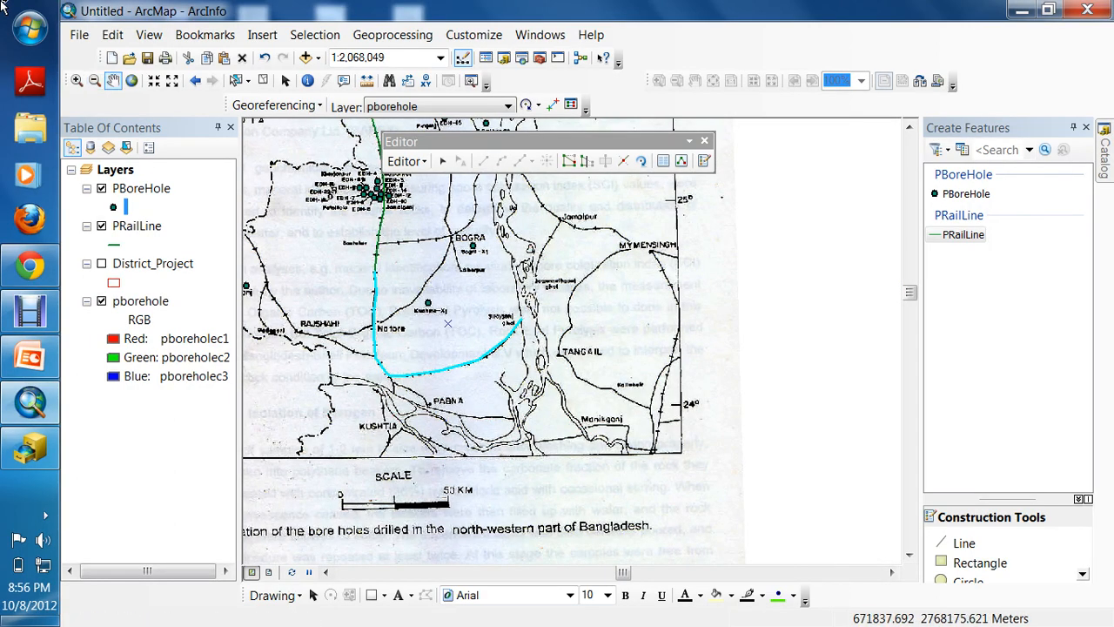
drag(487, 331, 579, 550)
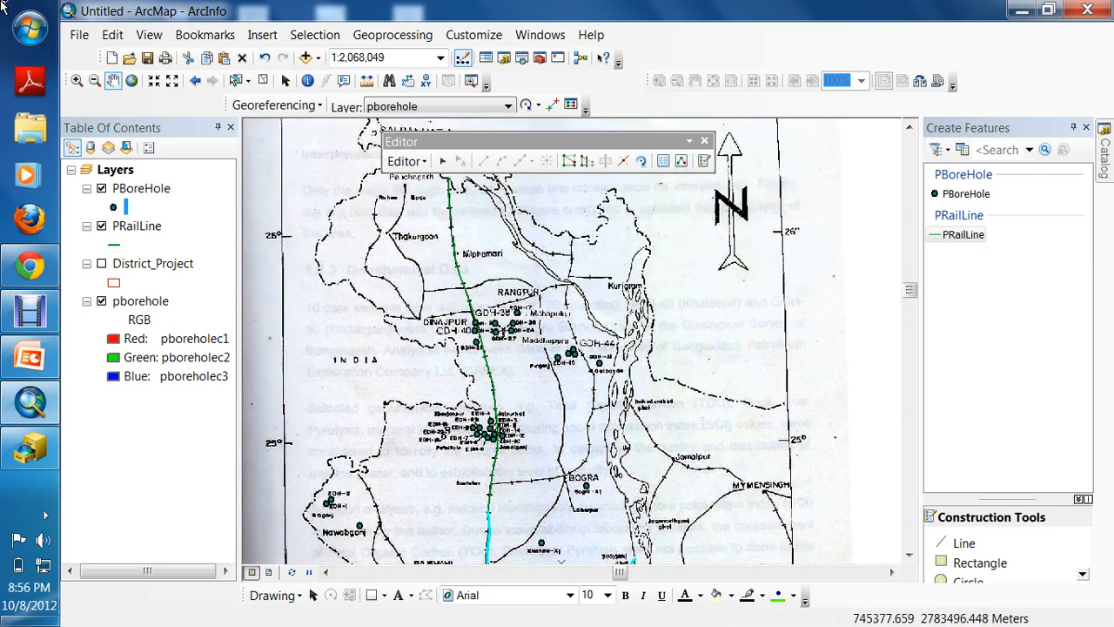
drag(483, 255, 527, 265)
drag(564, 542, 566, 378)
drag(585, 450, 513, 338)
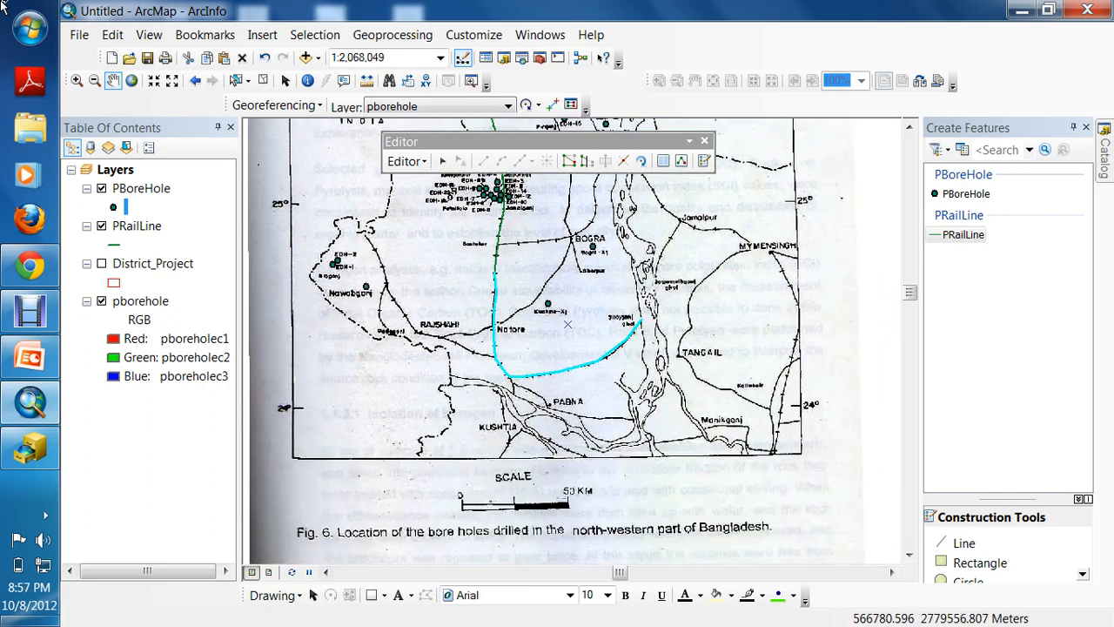
click(963, 235)
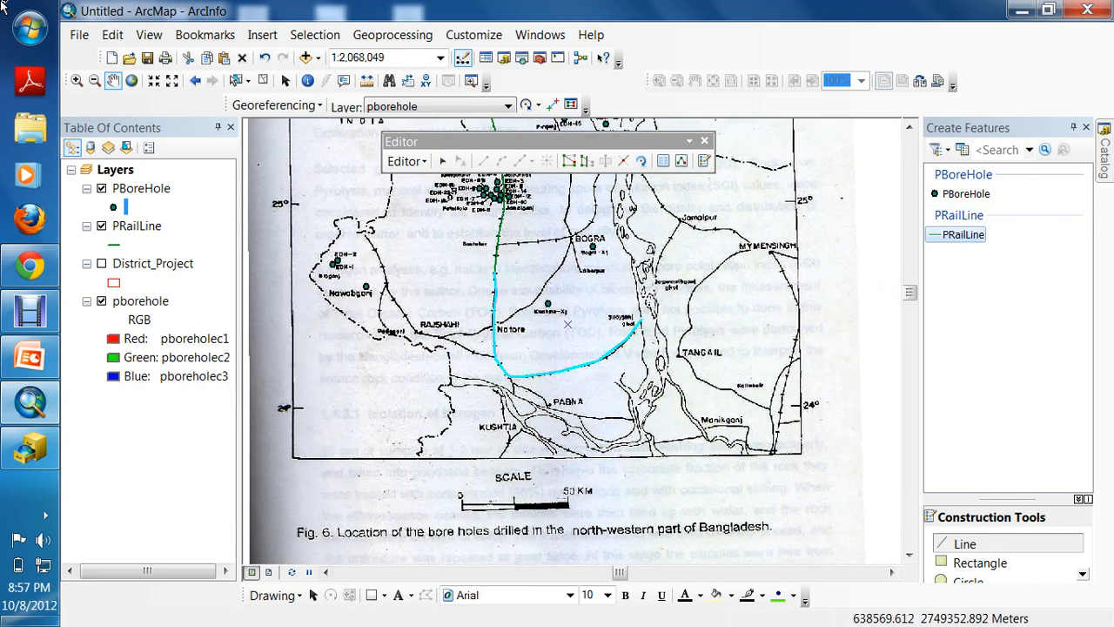
click(365, 235)
click(379, 255)
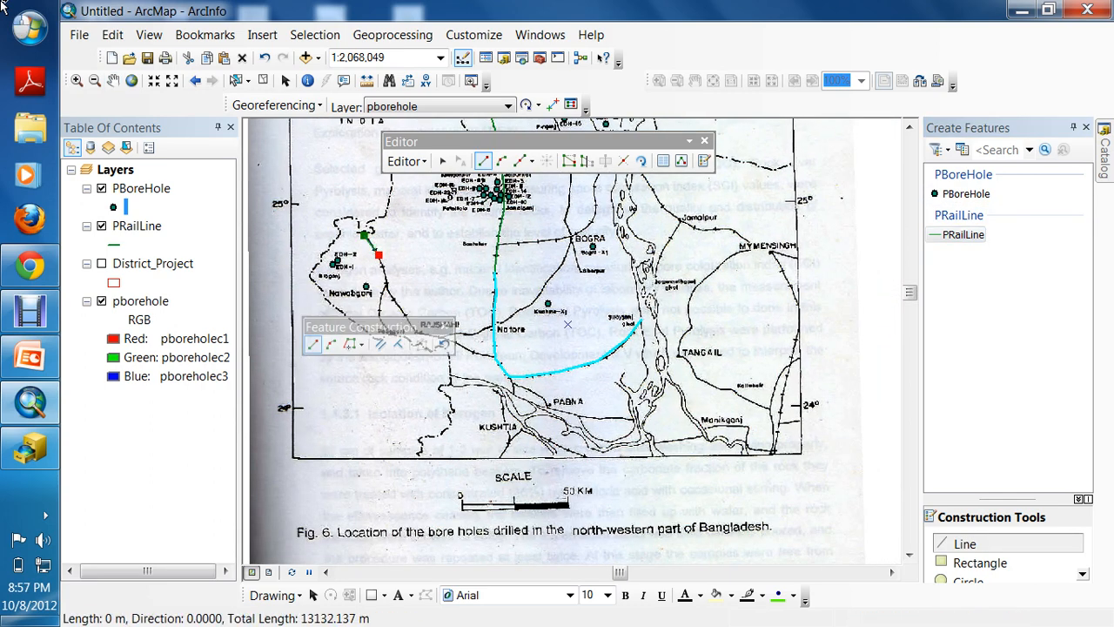
click(386, 282)
click(392, 299)
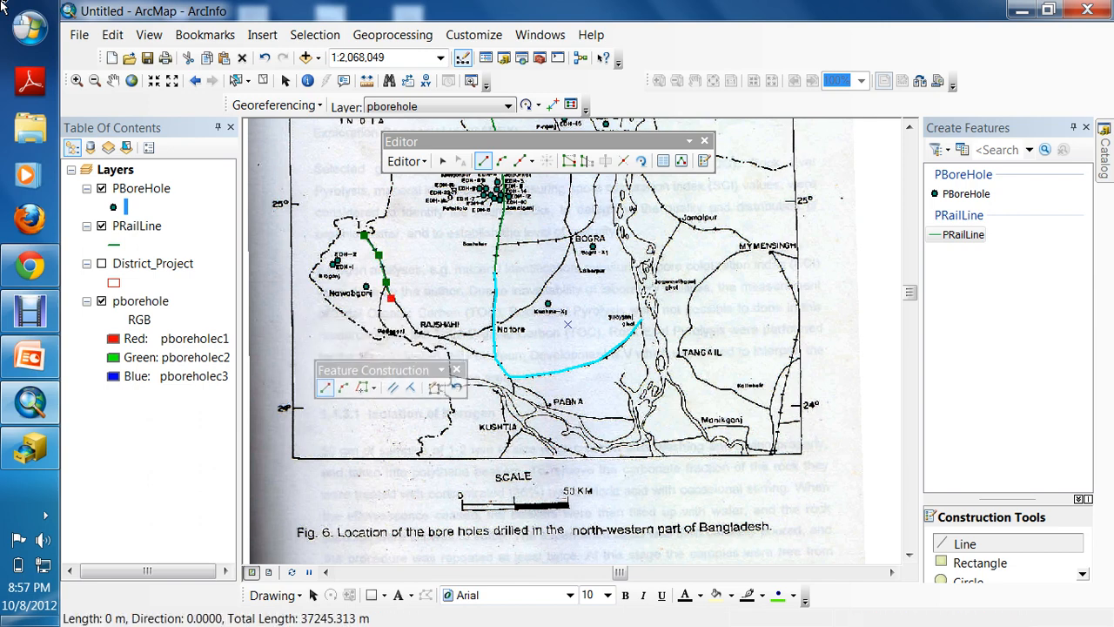
Continue the line southeast past Rajshahi and finish it on the digitized main line south of Natore
click(407, 318)
click(417, 335)
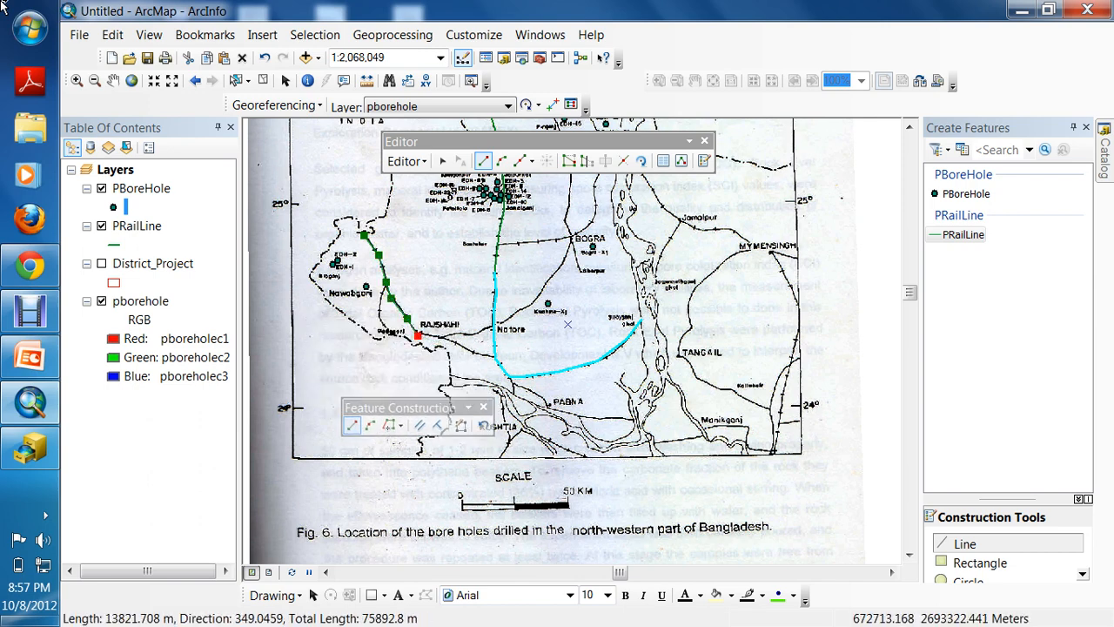
click(445, 339)
click(477, 352)
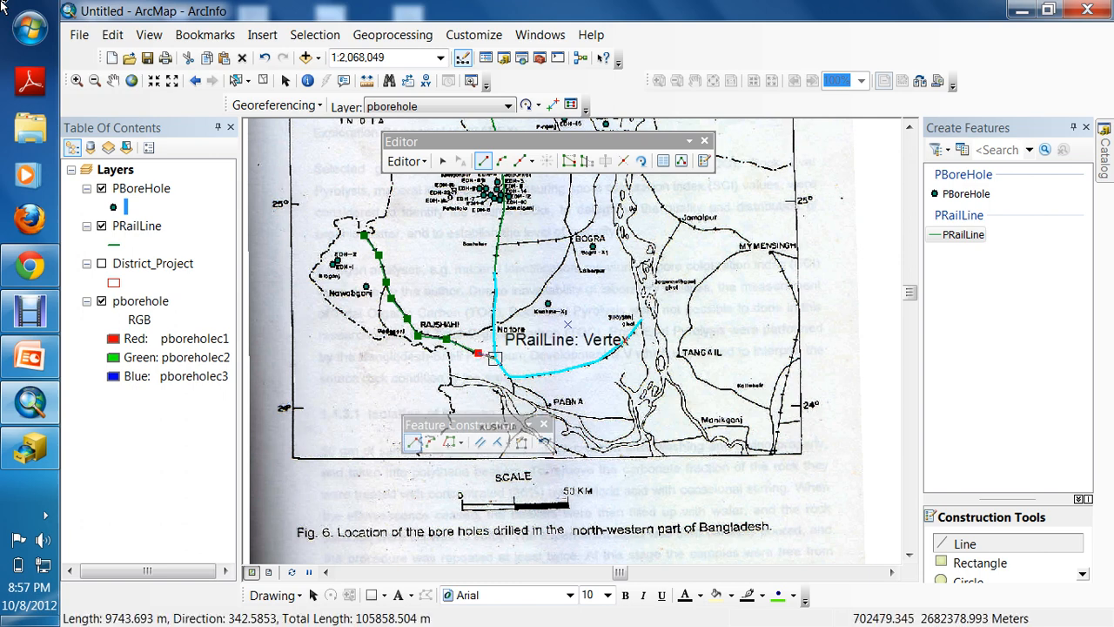
double_click(494, 358)
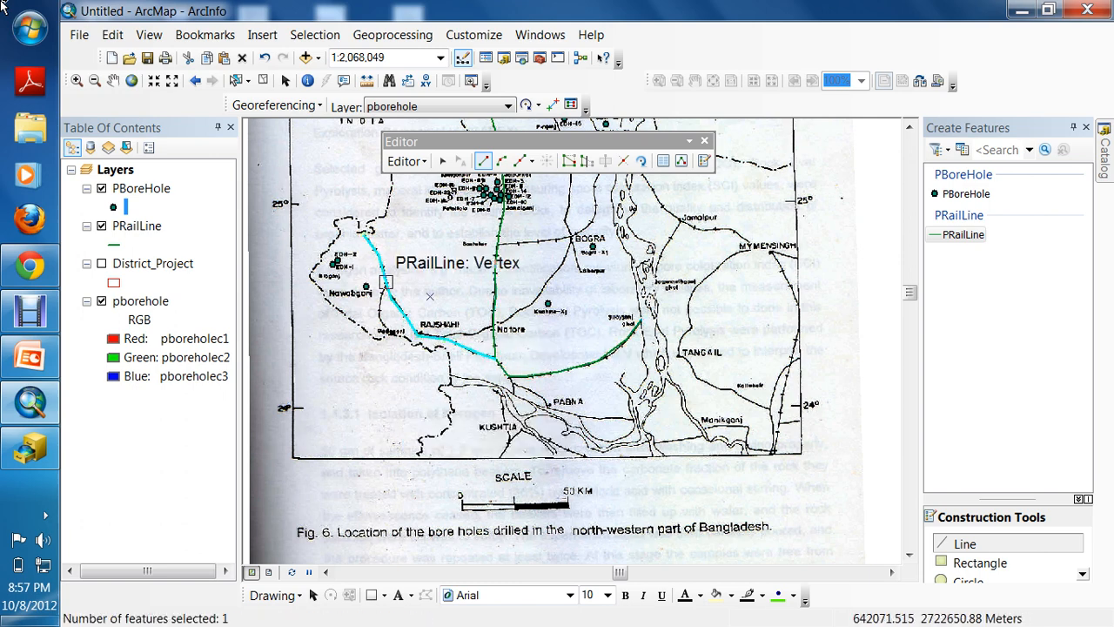
Digitize the PRailLine branch from the line east of Nawabganj south along the railway to Godagari
click(385, 282)
click(379, 299)
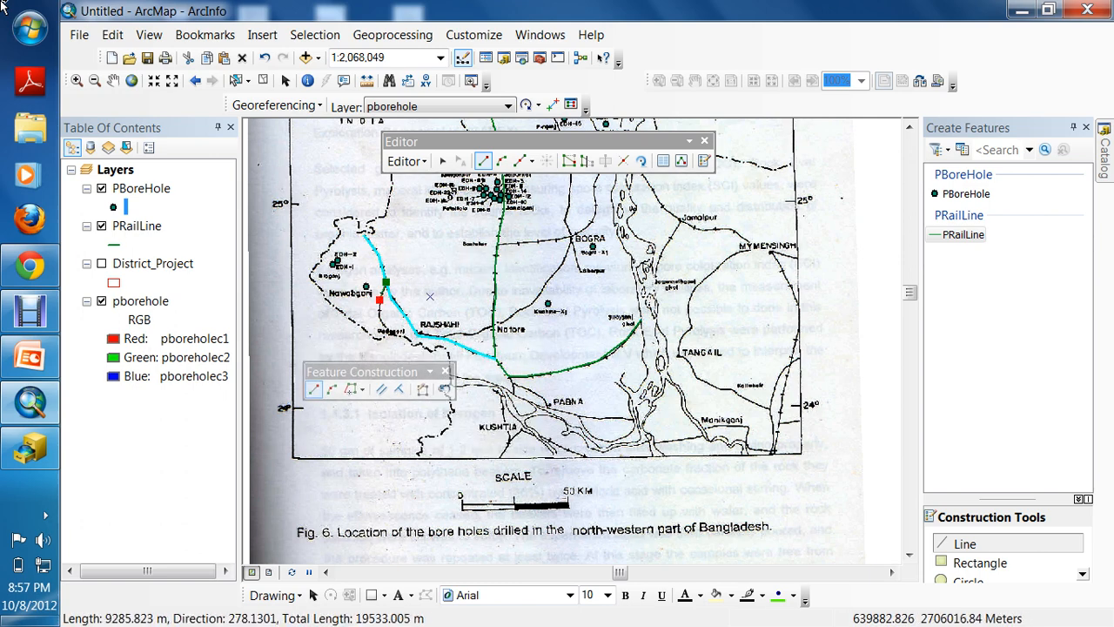
double_click(381, 320)
click(380, 319)
double_click(390, 335)
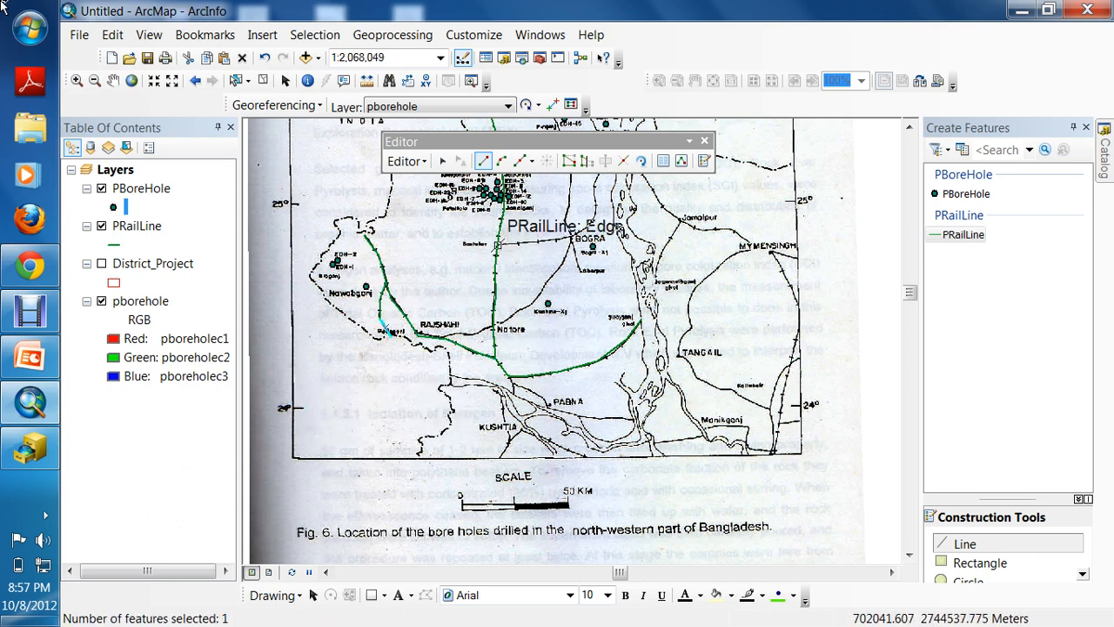
Start a PRailLine on the main line at Santahar and trace the railway east through Bogra and north
click(497, 244)
click(530, 243)
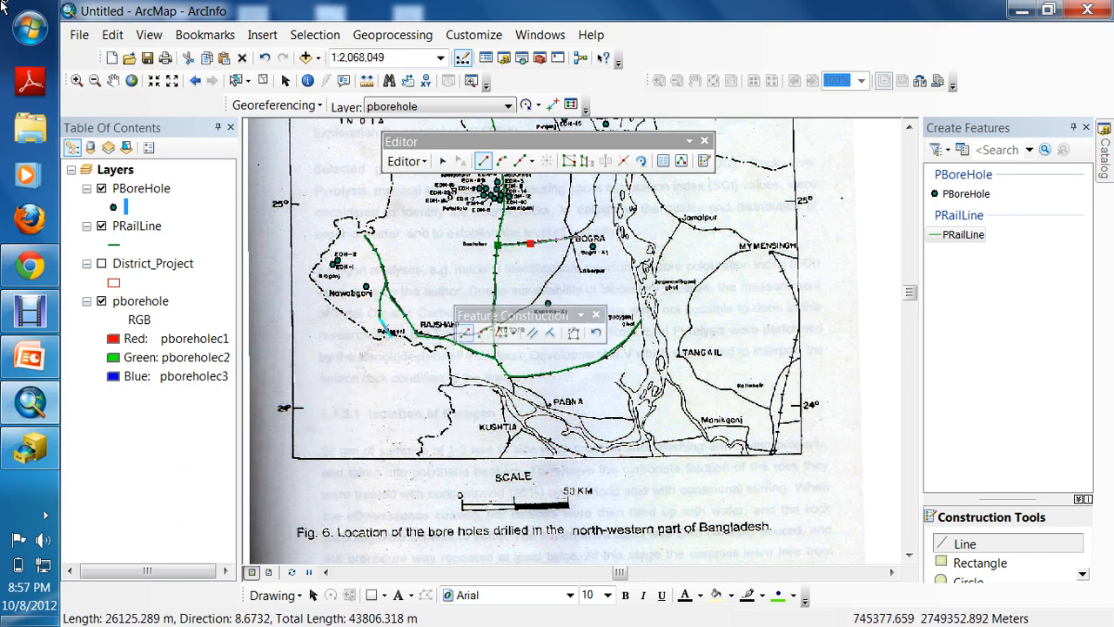
click(579, 236)
click(592, 222)
click(596, 203)
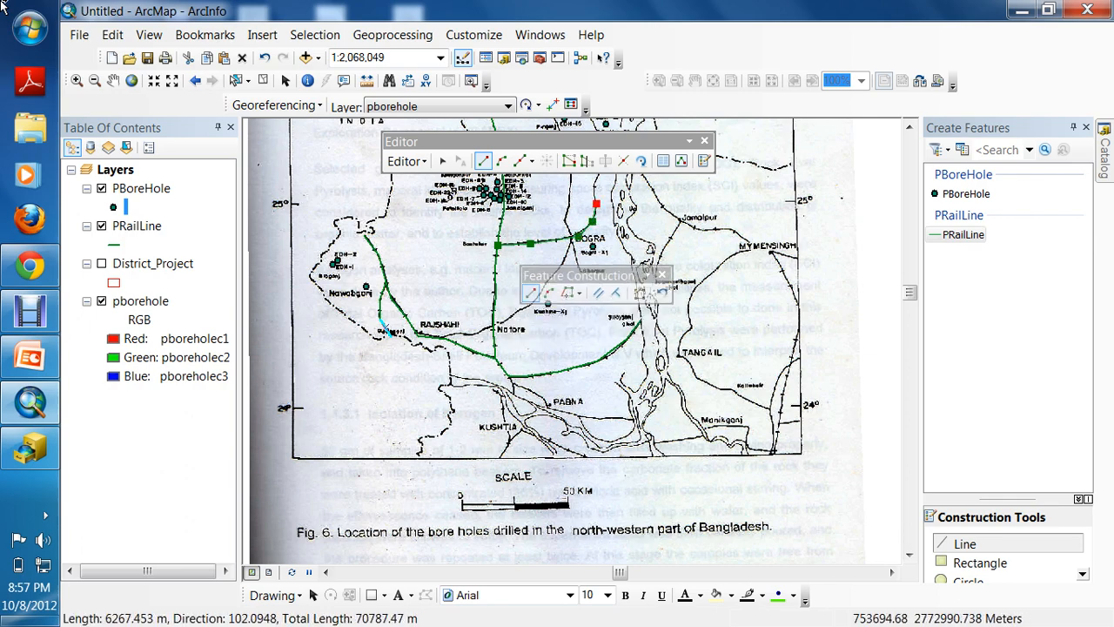
click(594, 188)
Continue the Bogra line north past Gaibandha and GDH-44 and finish it east of Mithapukur
click(909, 127)
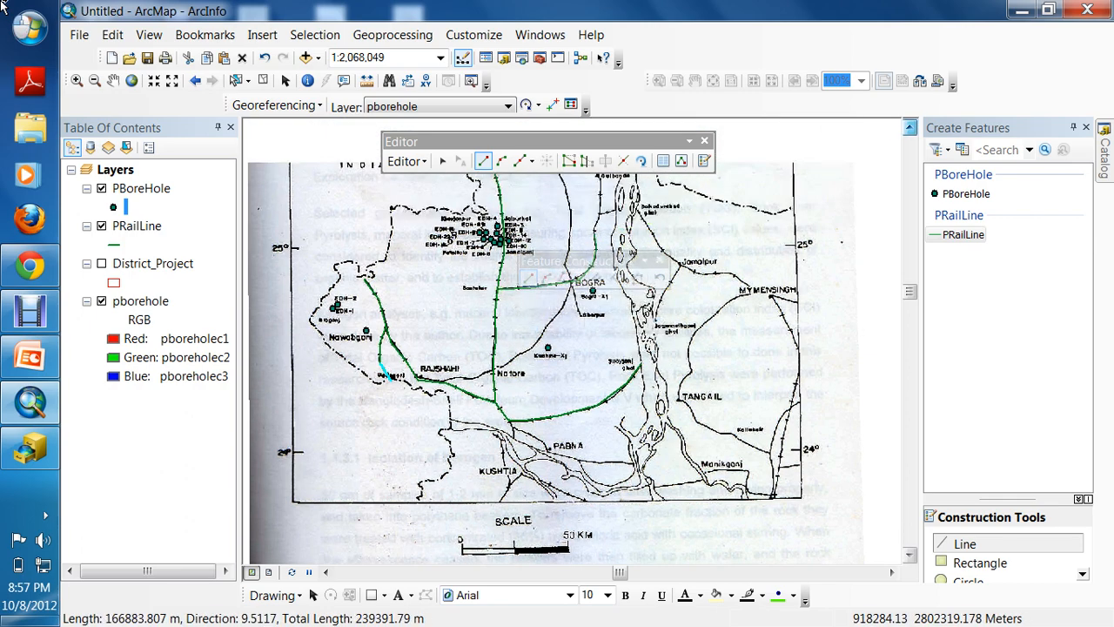
click(910, 127)
click(909, 127)
click(599, 302)
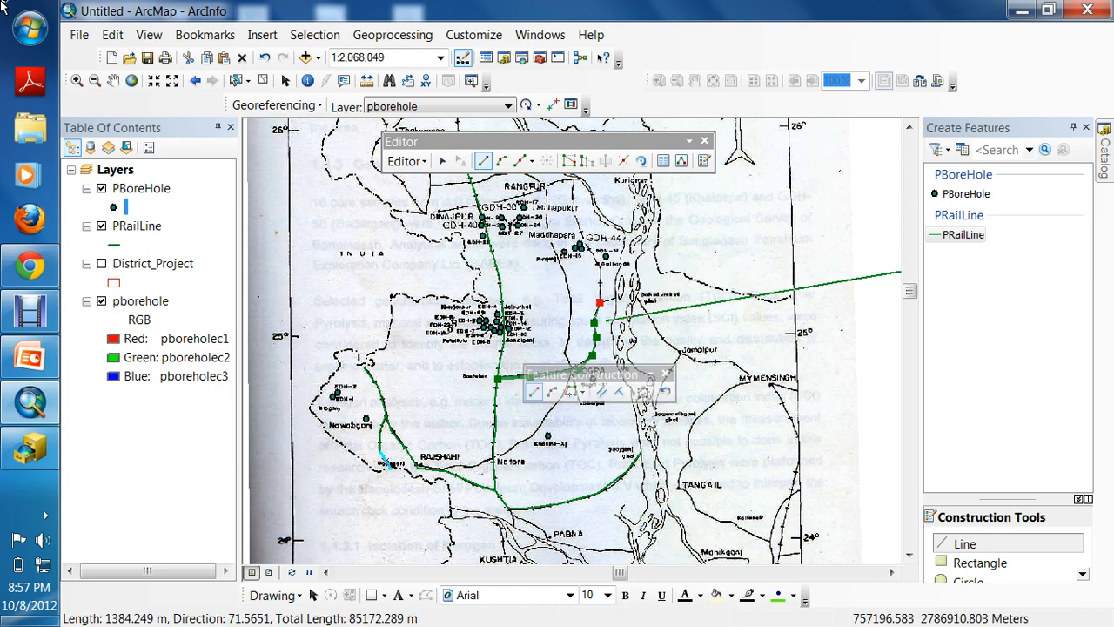
click(602, 278)
click(592, 252)
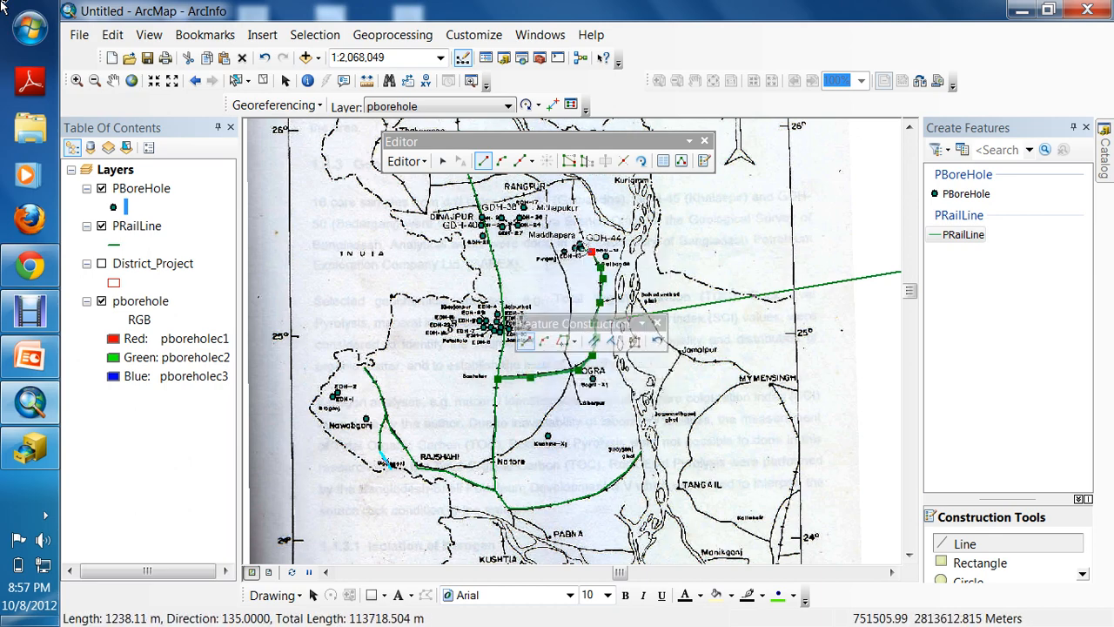
click(582, 233)
double_click(575, 212)
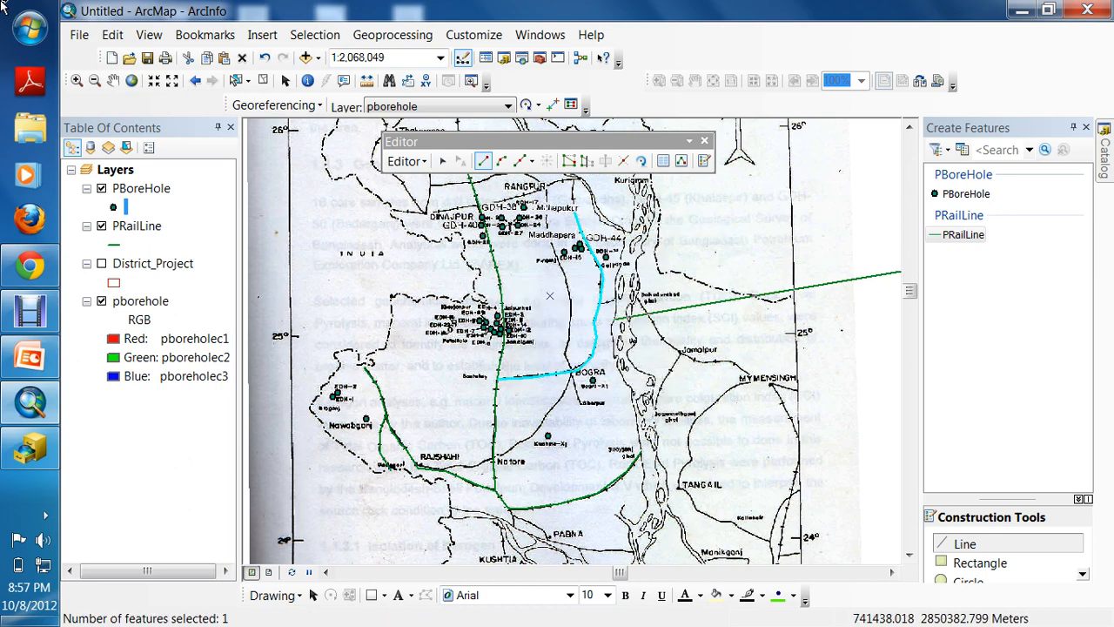
Digitize a short PRailLine from the end of the Bogra line north to the railway bend east of Rangpur
click(574, 212)
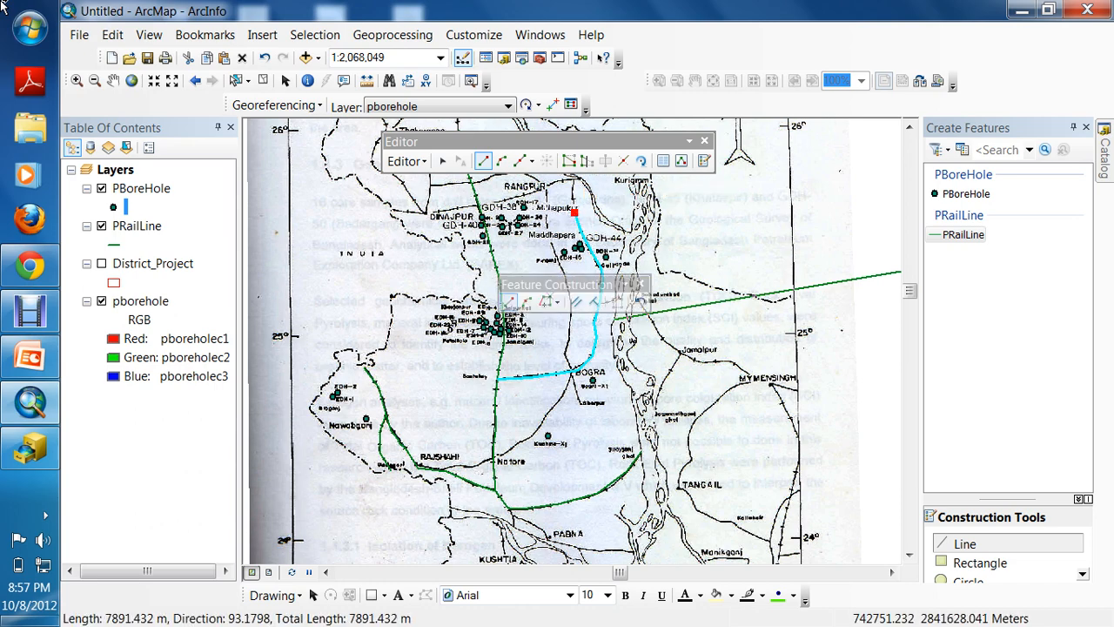
double_click(576, 183)
click(575, 184)
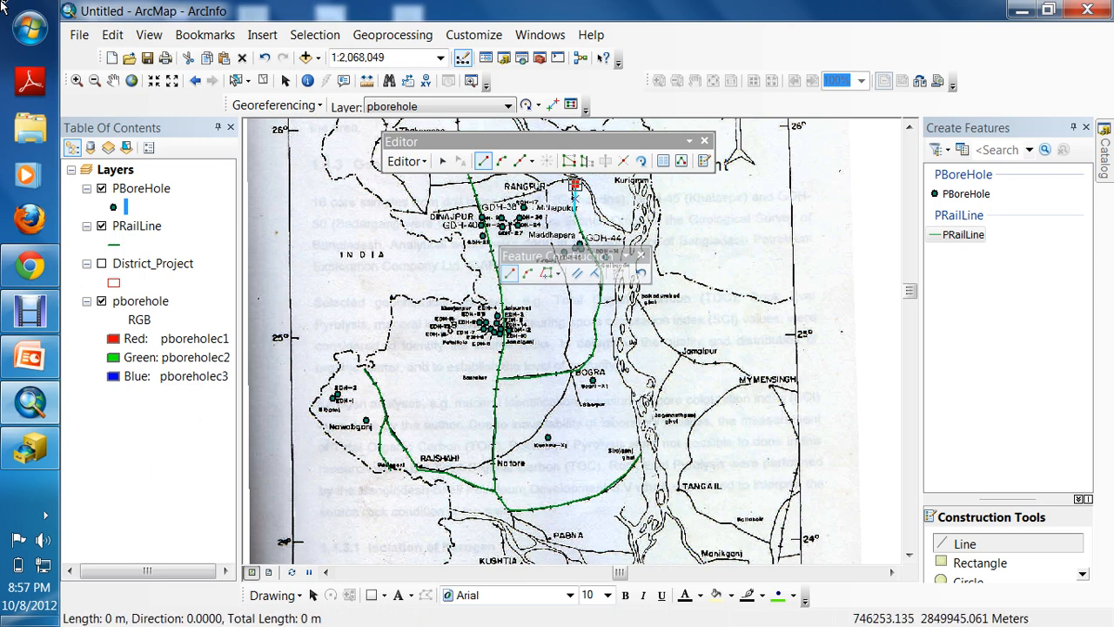
Try to delete the stray sketch vertex at the north end of the rail line east of Rangpur
right_click(574, 185)
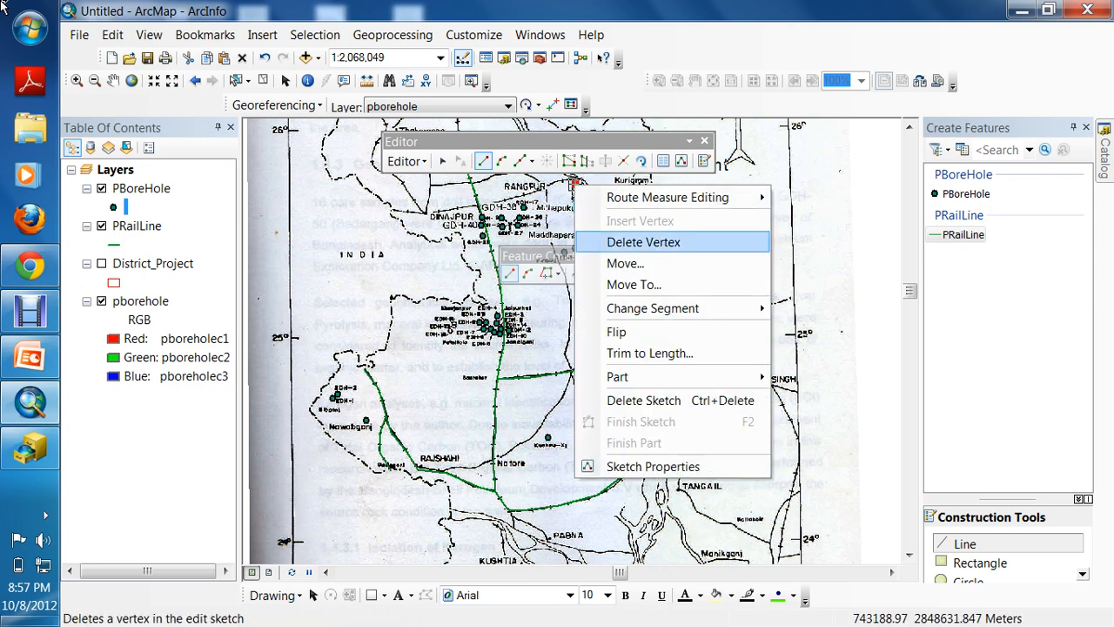
click(644, 242)
right_click(575, 185)
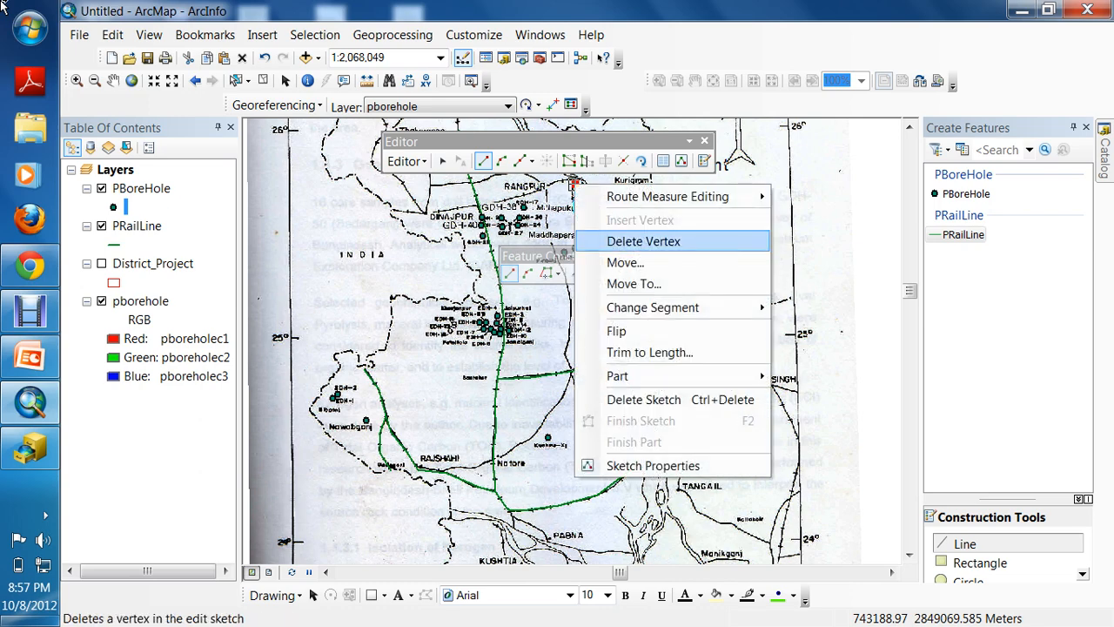
key(Escape)
right_click(575, 185)
key(Escape)
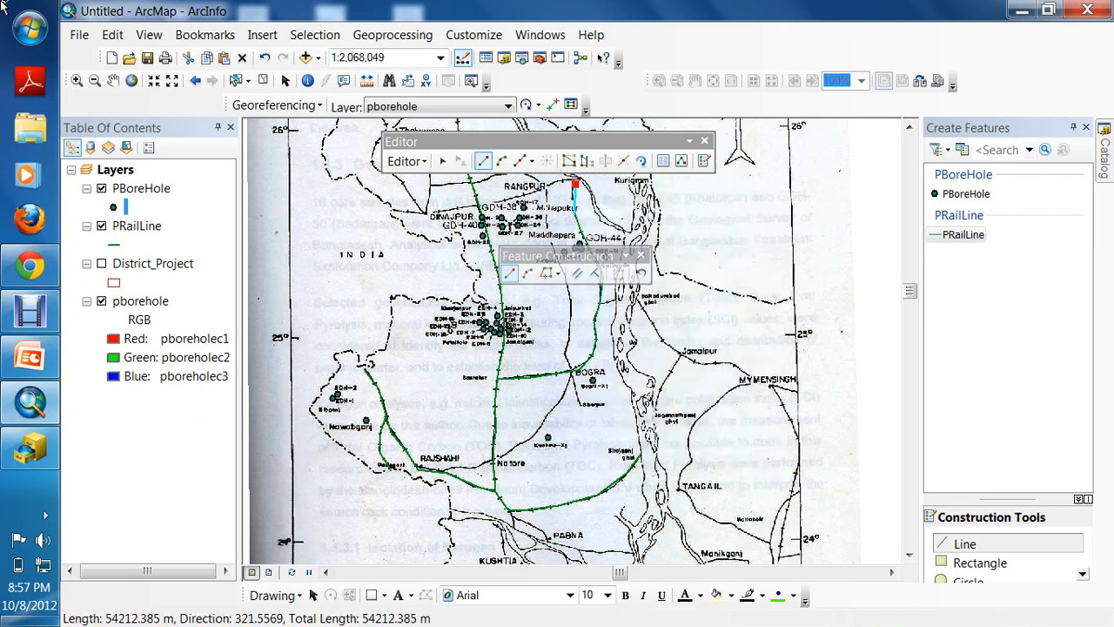
right_click(572, 183)
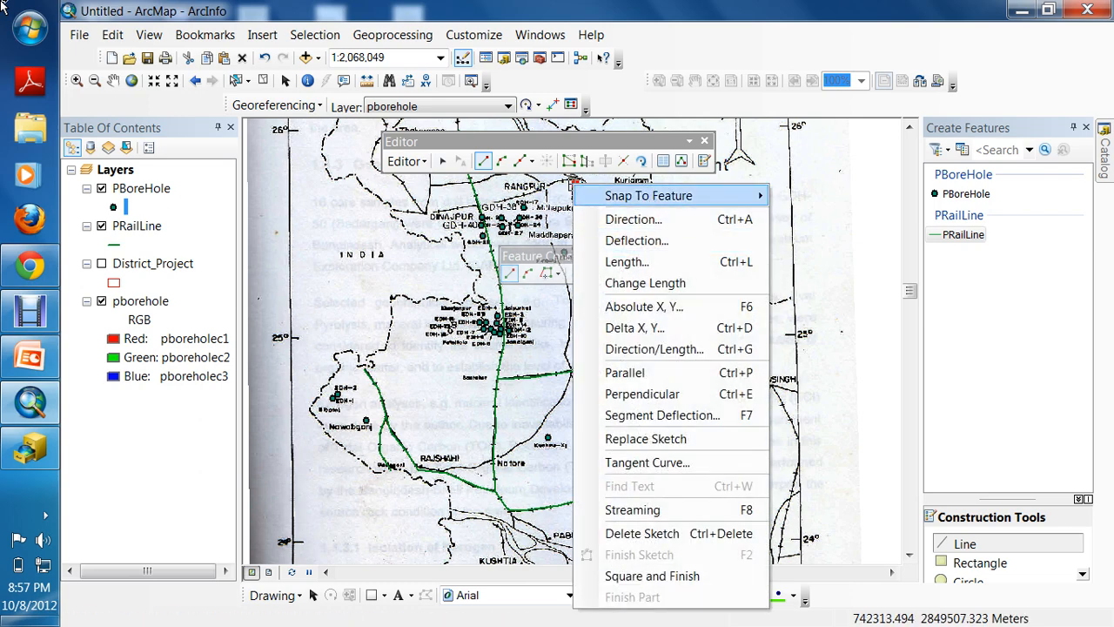
key(Escape)
right_click(579, 183)
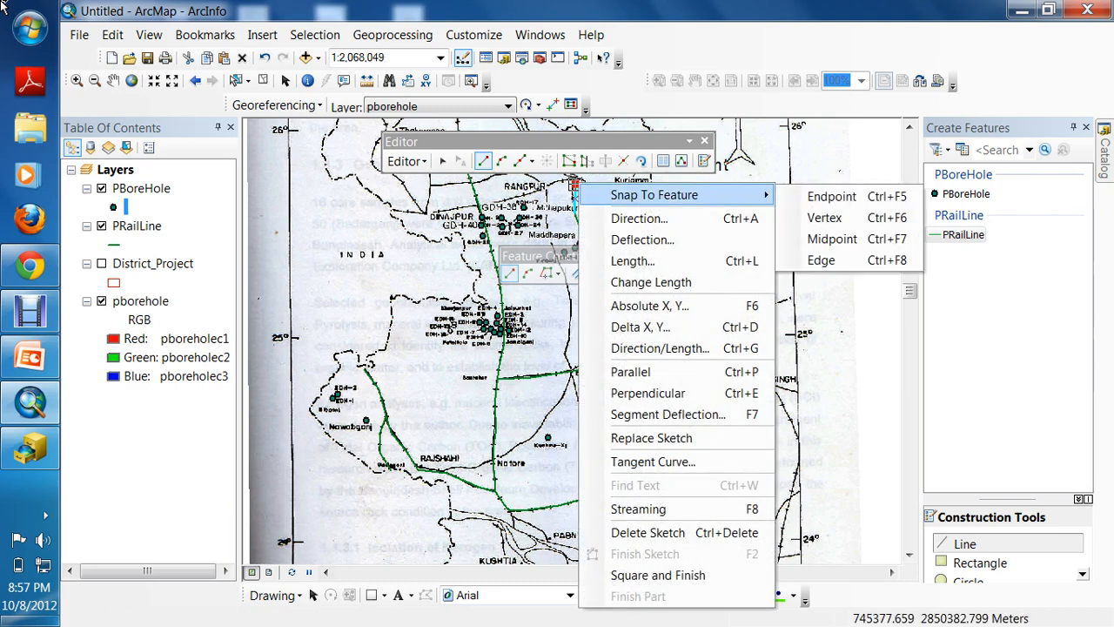
key(Escape)
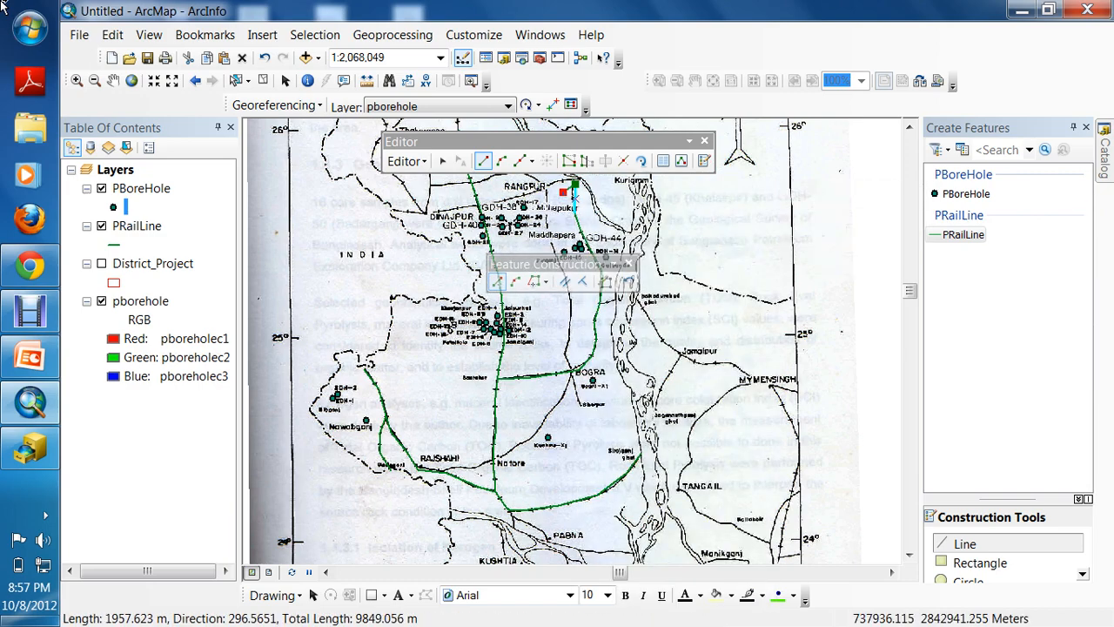
right_click(566, 194)
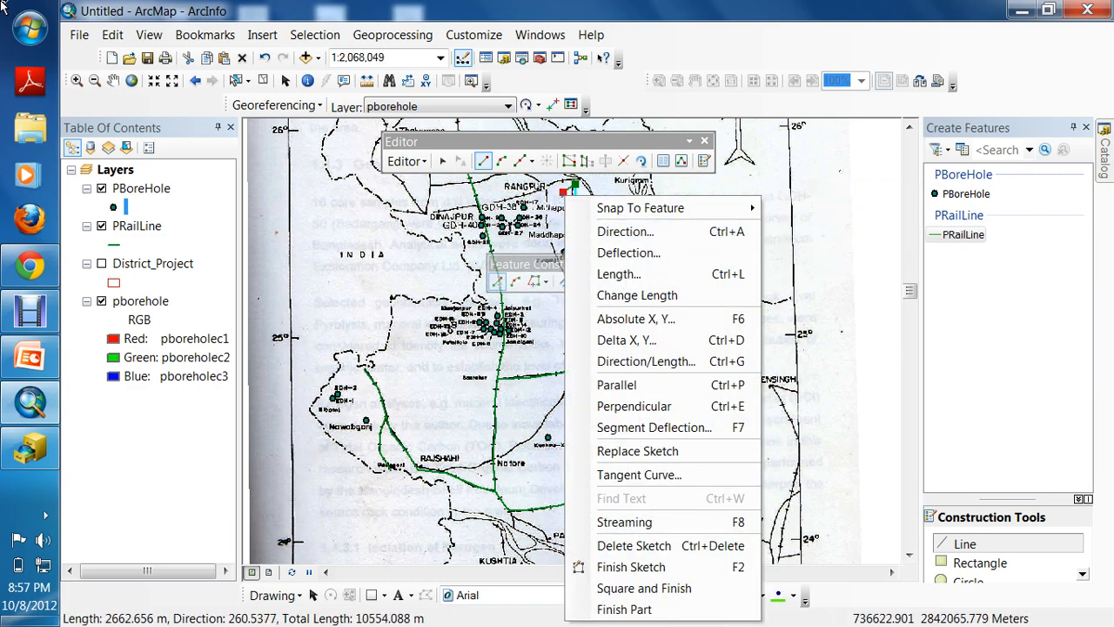
right_click(566, 195)
key(Escape)
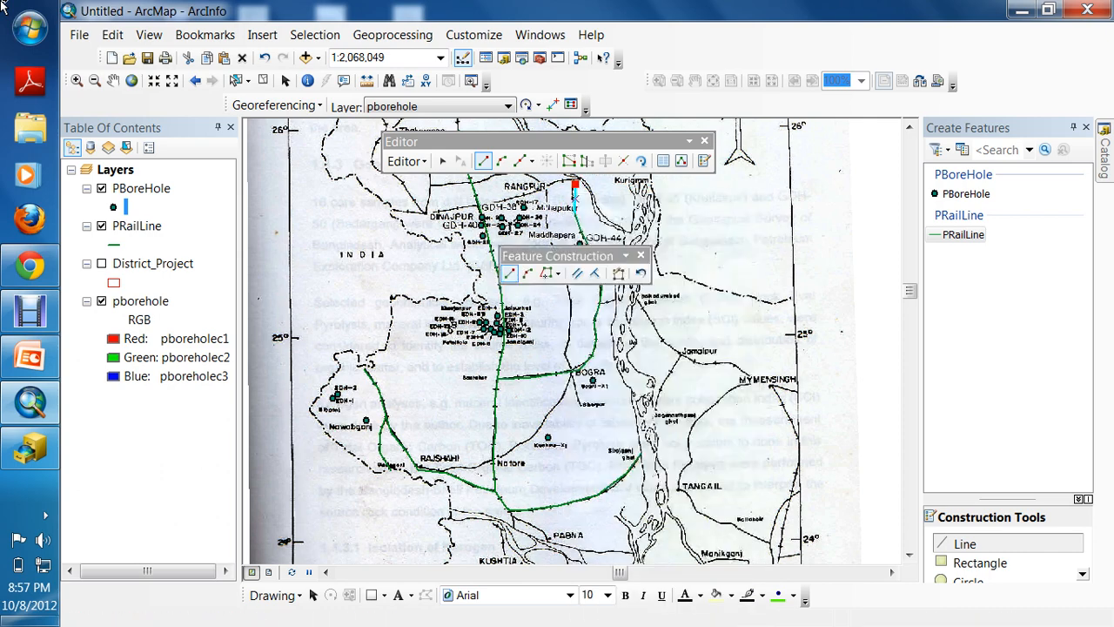
Delete the stray edit sketches near the end of the line east of Rangpur and north of Manikganj
right_click(575, 187)
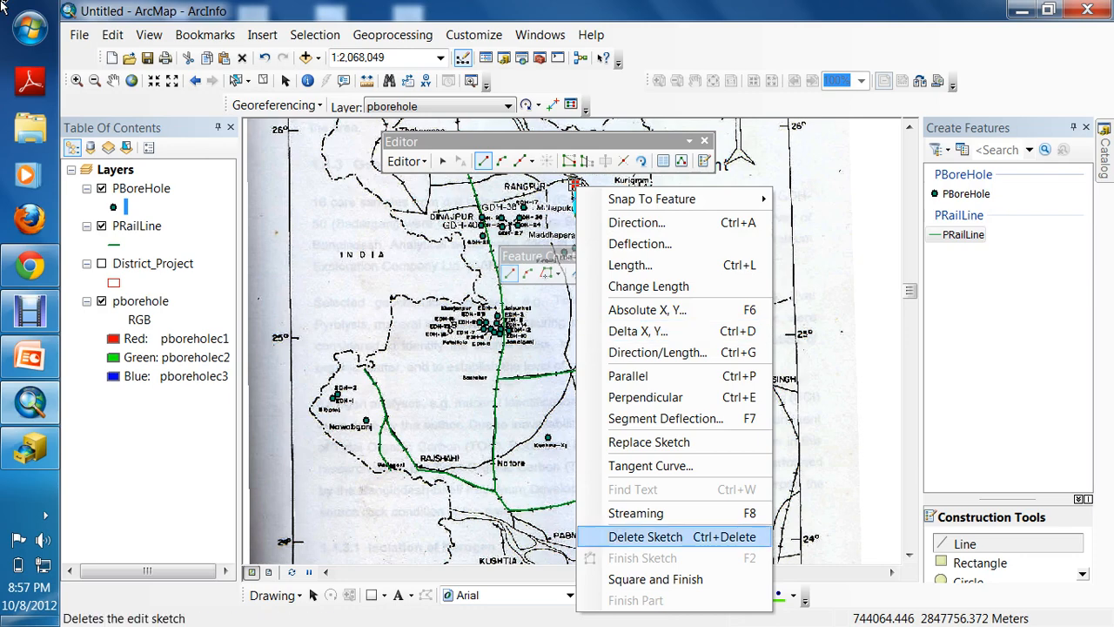
click(664, 536)
click(665, 533)
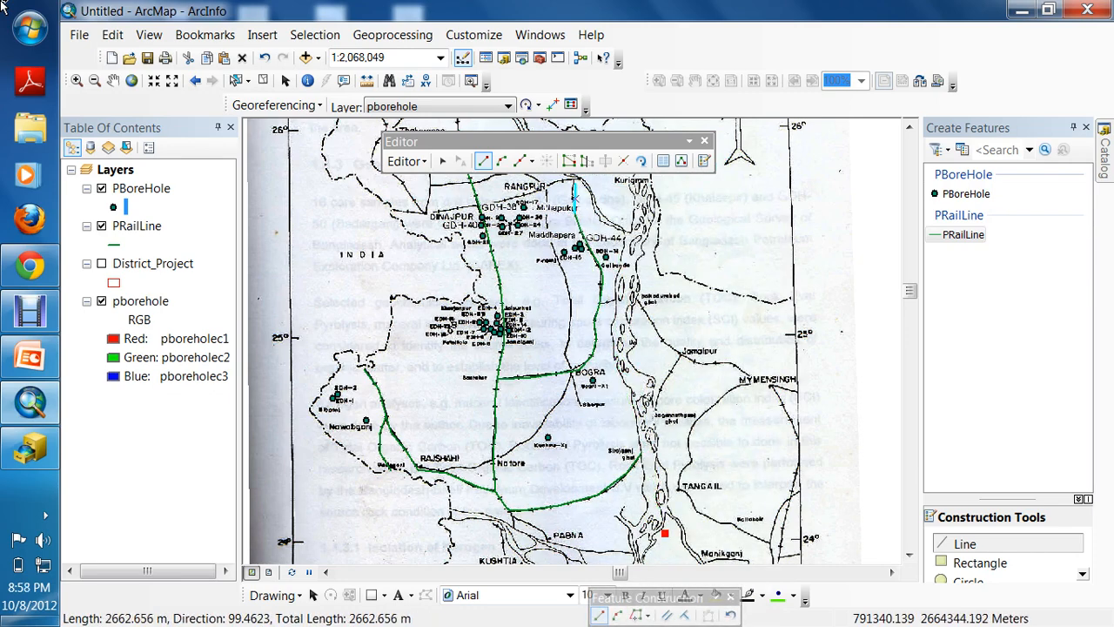
right_click(665, 532)
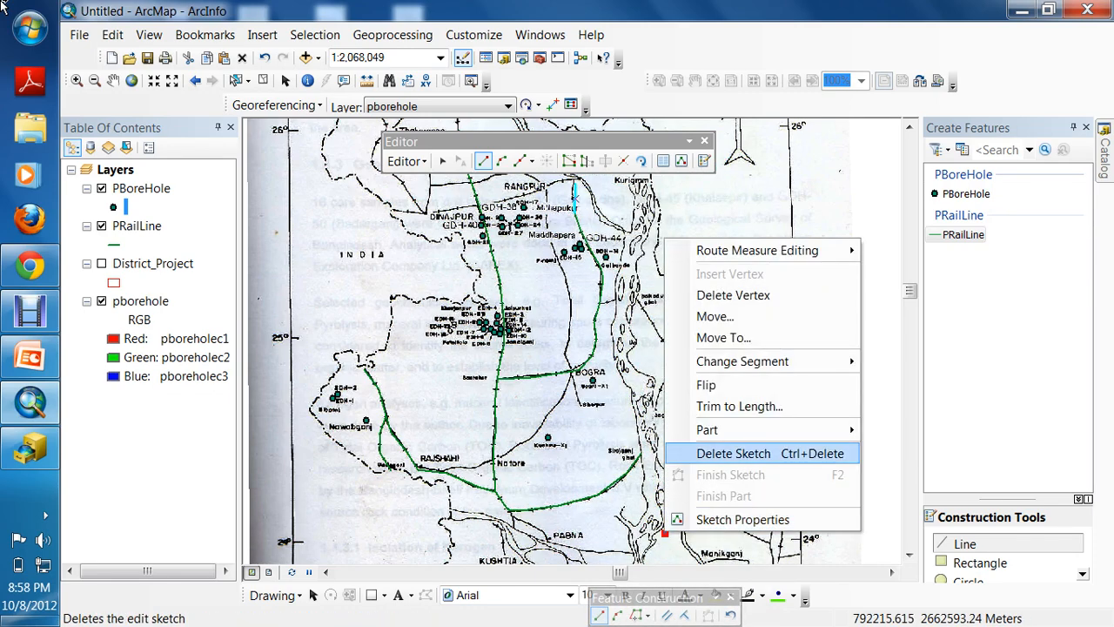
click(734, 454)
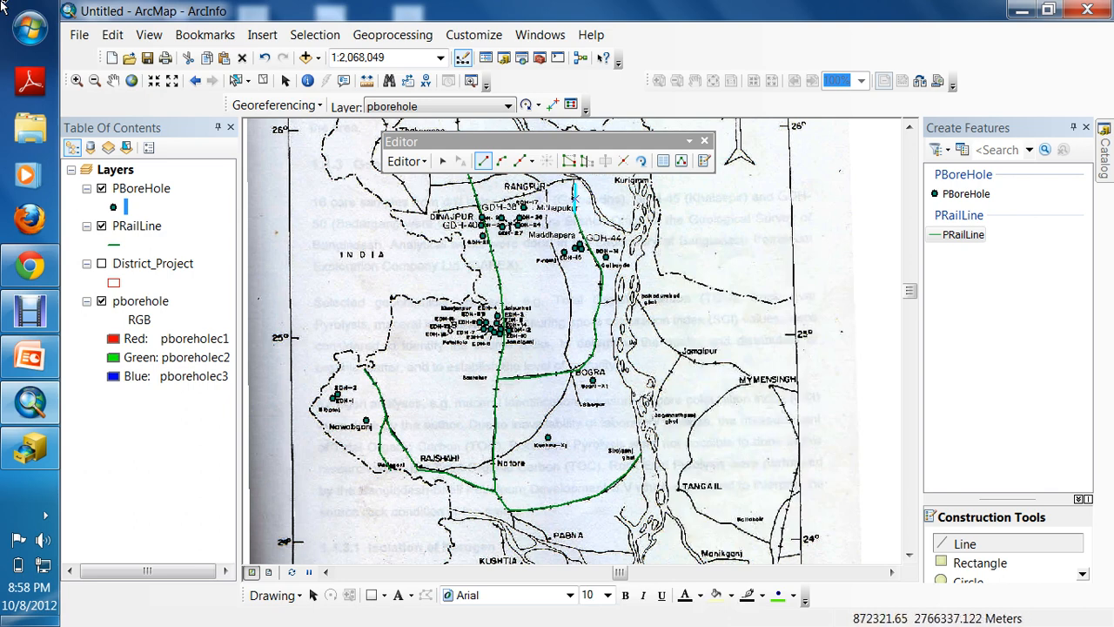
Show the full map extent with District_Project displayed and the scanned pborehole image hidden
click(132, 80)
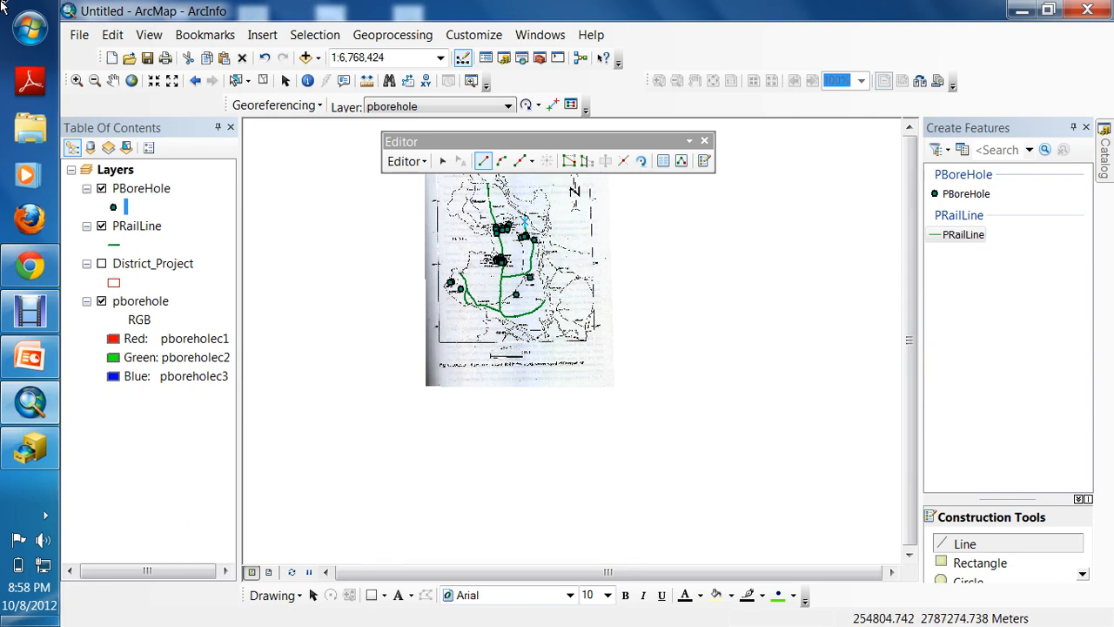
key(space)
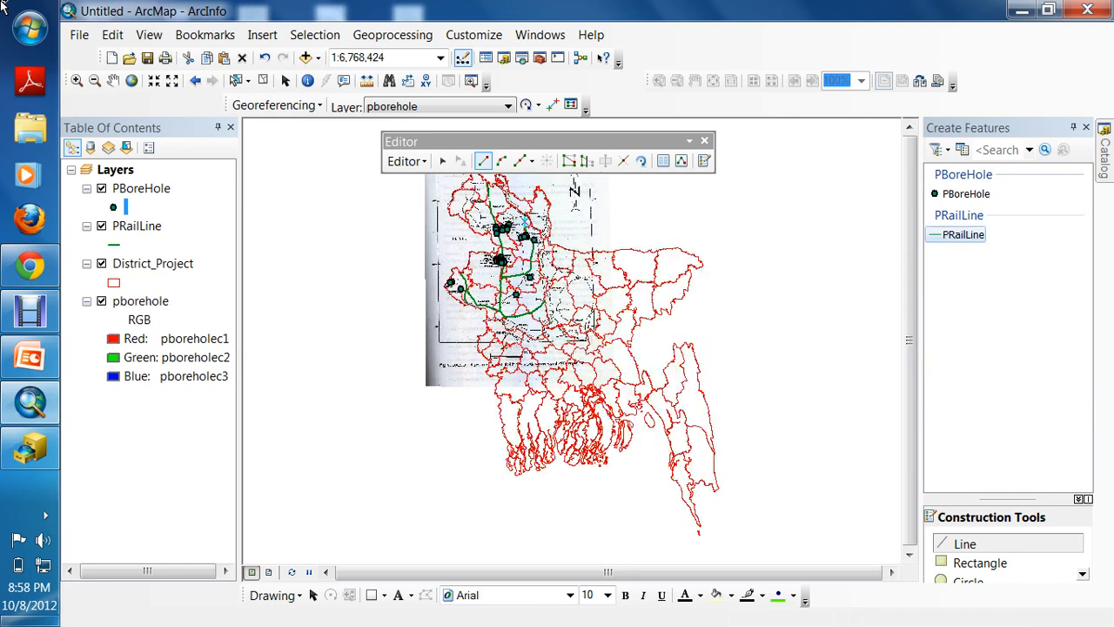
drag(435, 141, 627, 138)
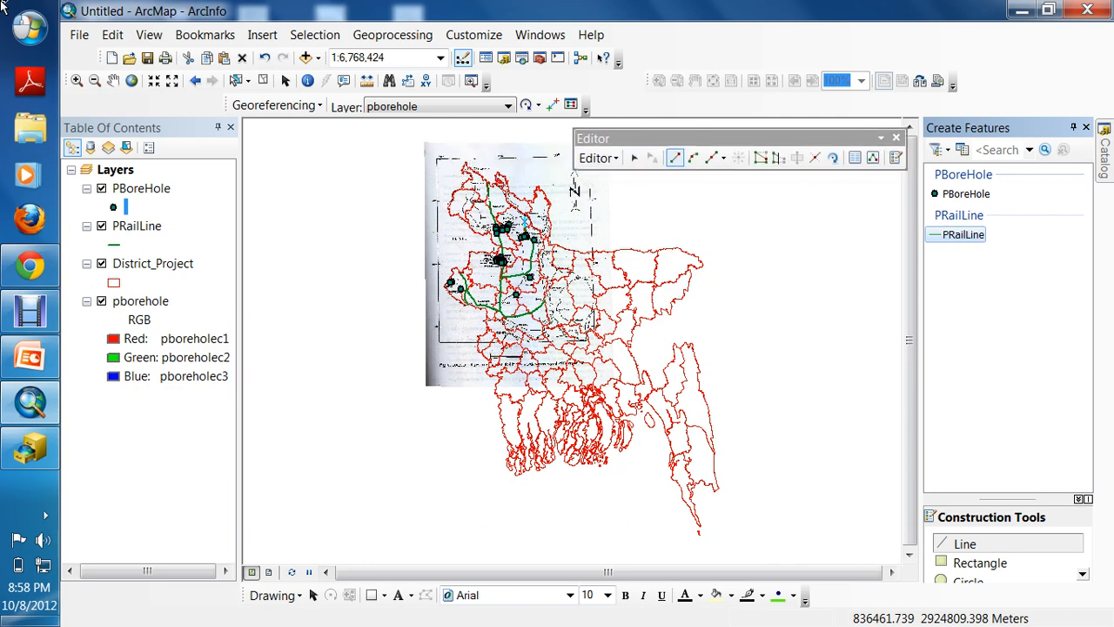
click(113, 80)
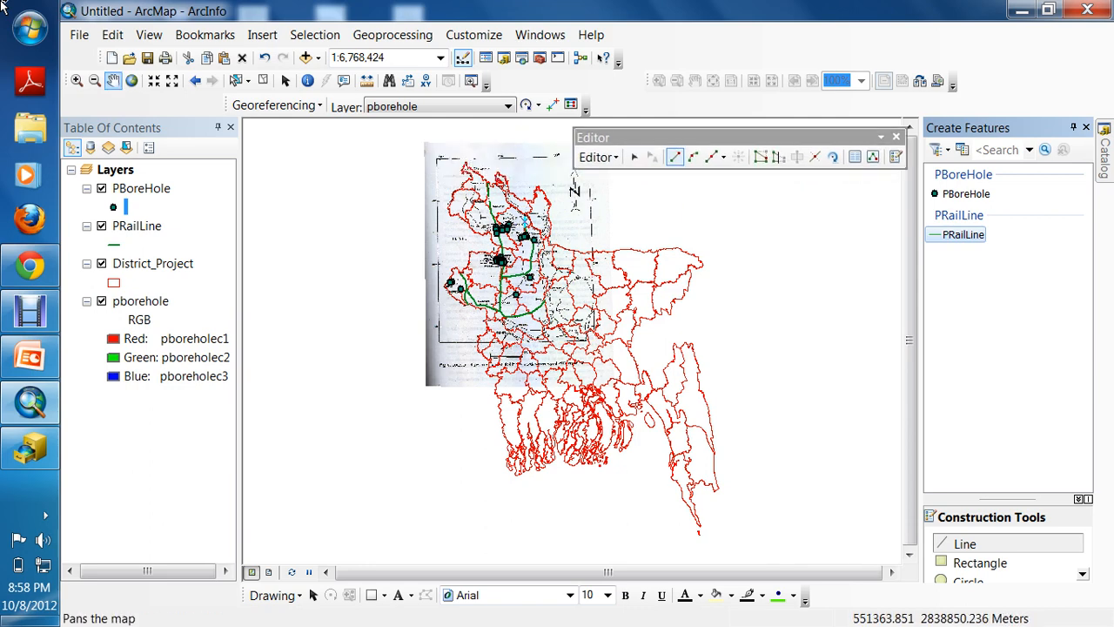
drag(565, 305, 557, 364)
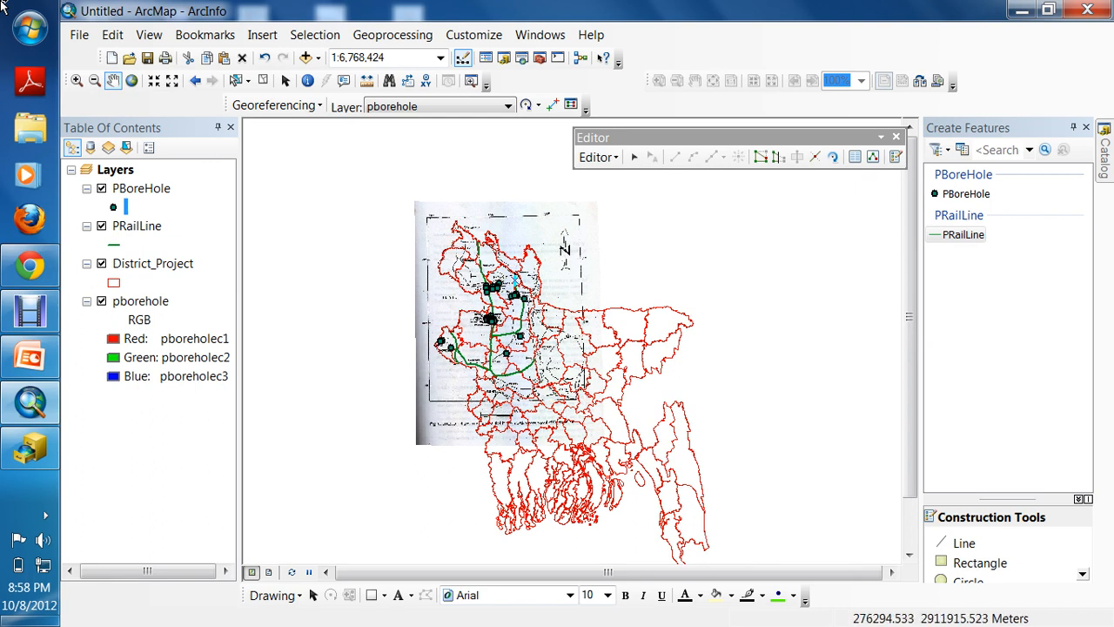
click(101, 301)
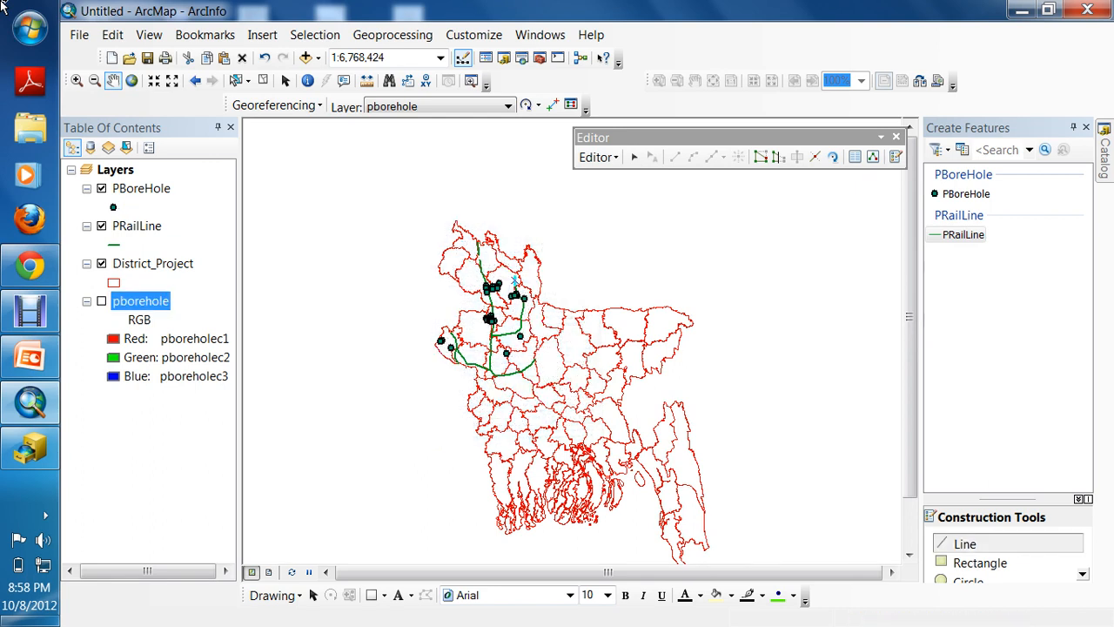
Clear the selected rail line and display the scanned pborehole image again behind the northwestern districts
click(77, 80)
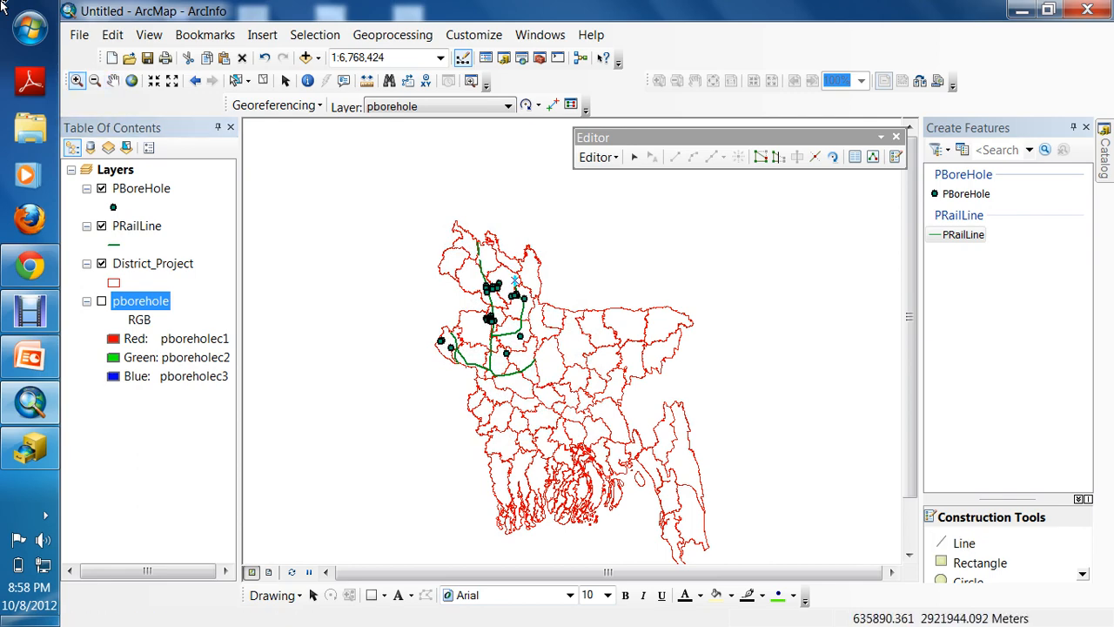
drag(419, 203, 560, 381)
click(544, 380)
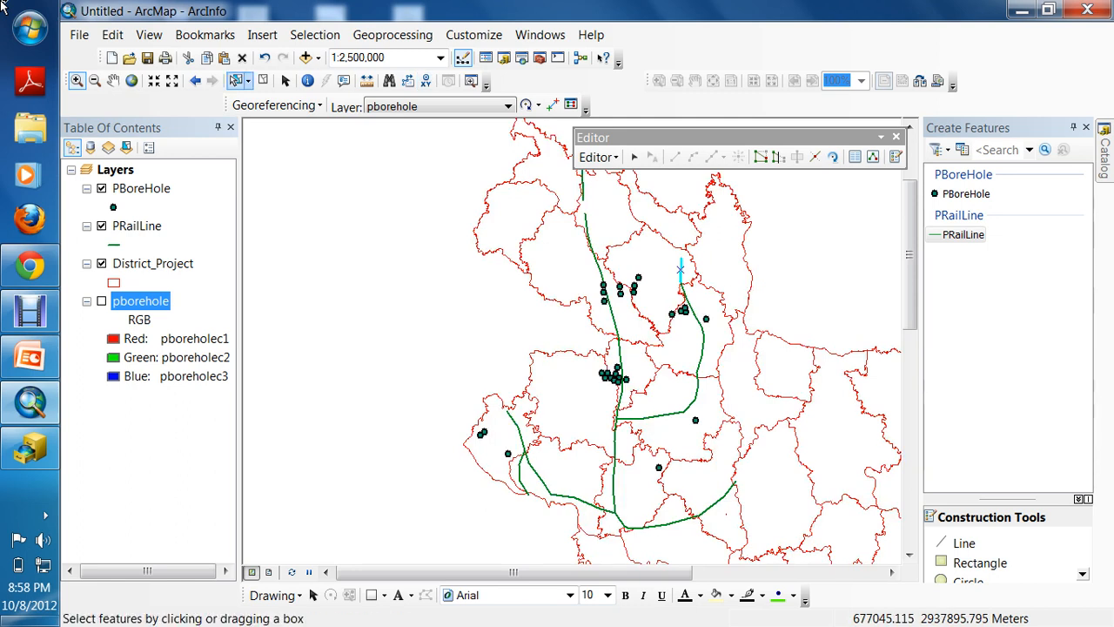
click(263, 80)
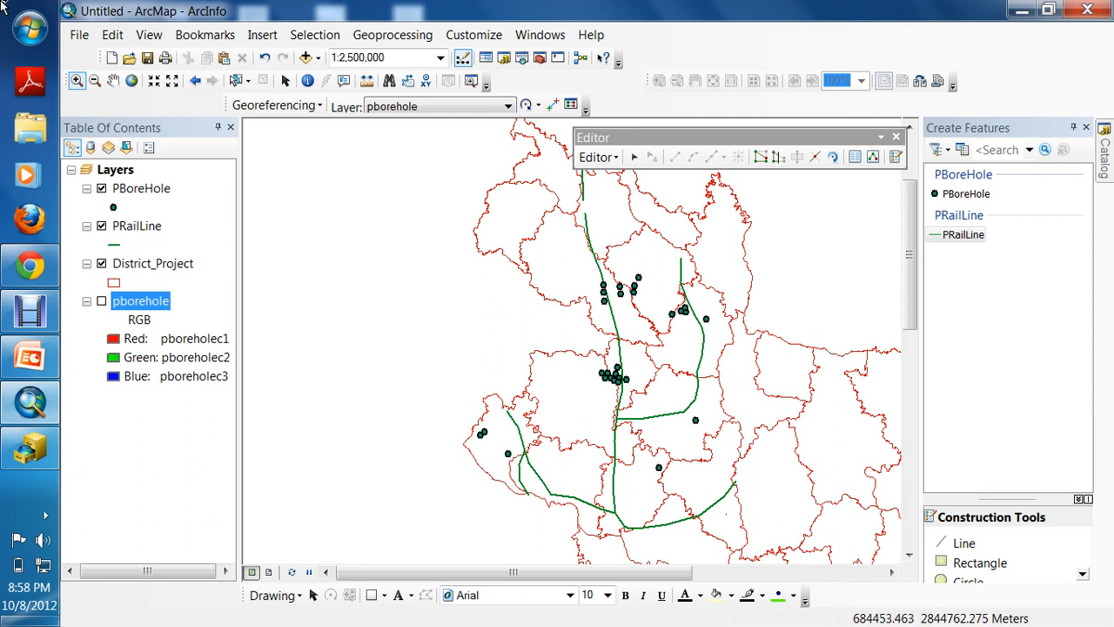
mouse_move(909, 254)
mouse_down()
mouse_move(909, 277)
mouse_move(908, 262)
mouse_up()
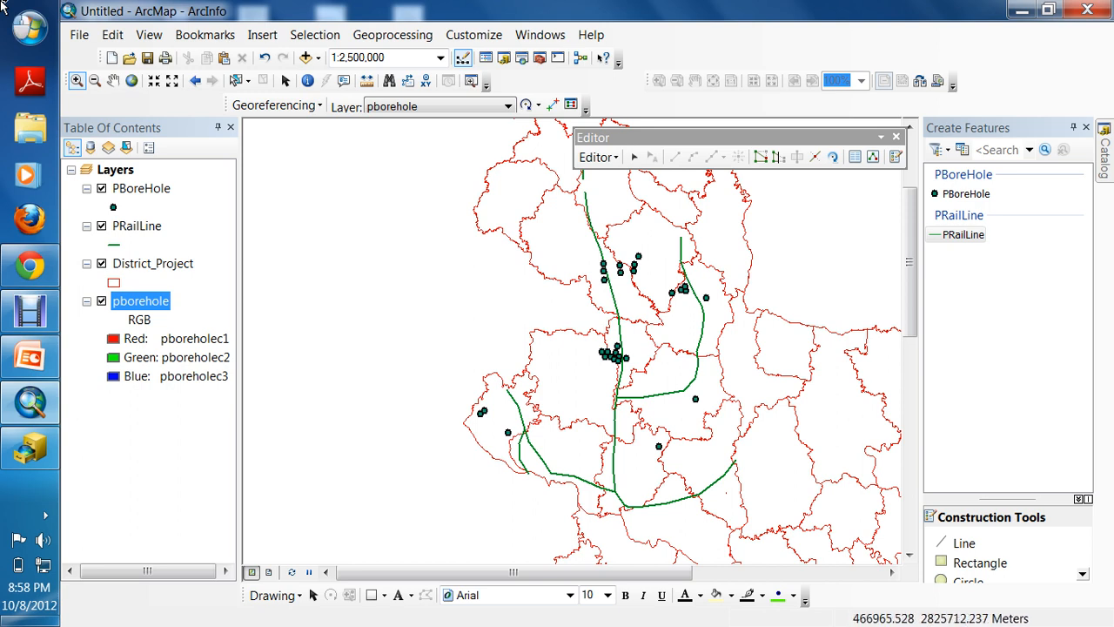
click(101, 300)
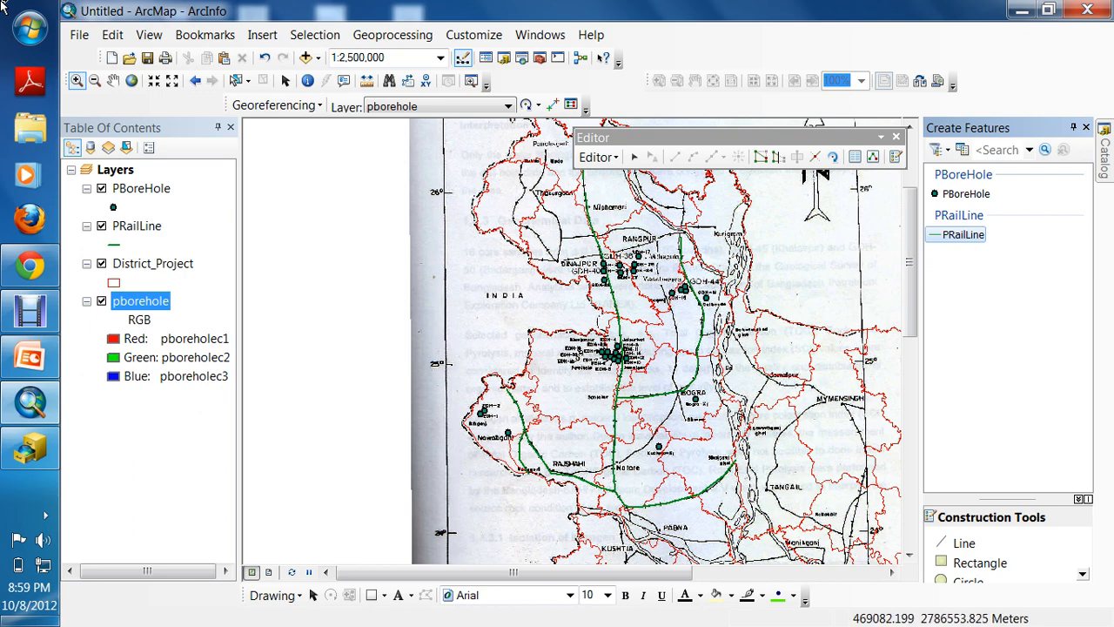
Change the District_Project outline color to black and hide the scanned pborehole image
click(113, 282)
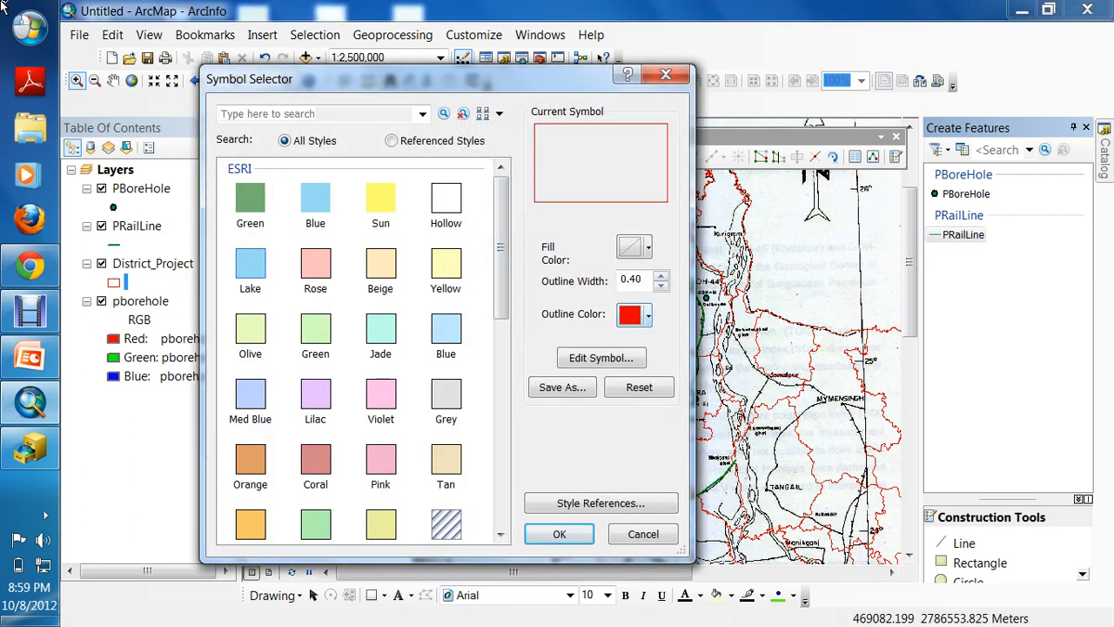
click(647, 315)
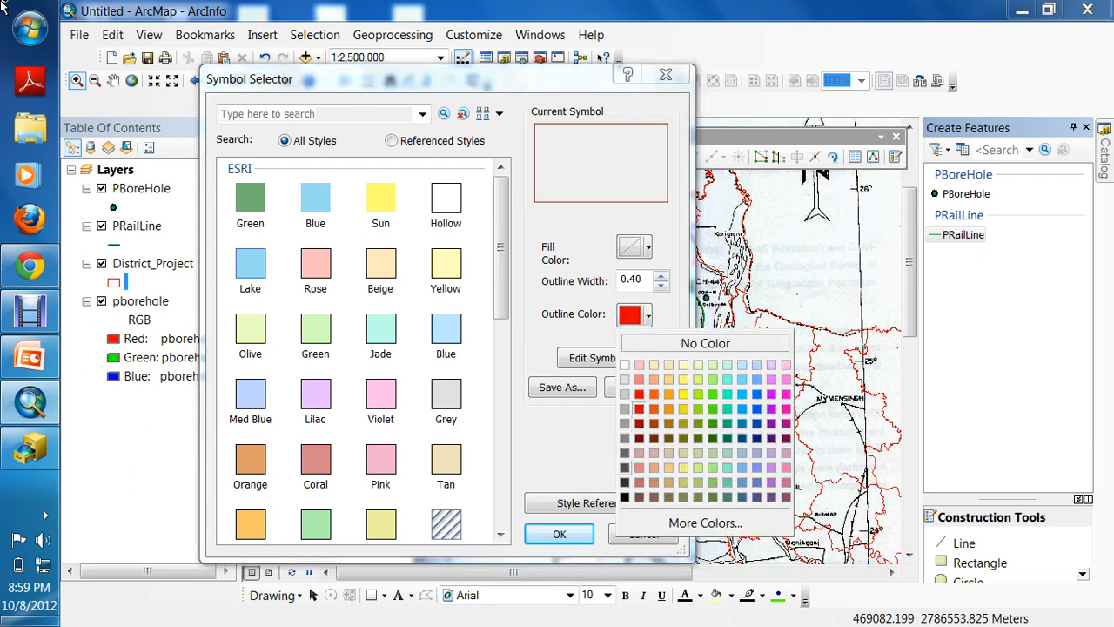
click(624, 497)
click(559, 533)
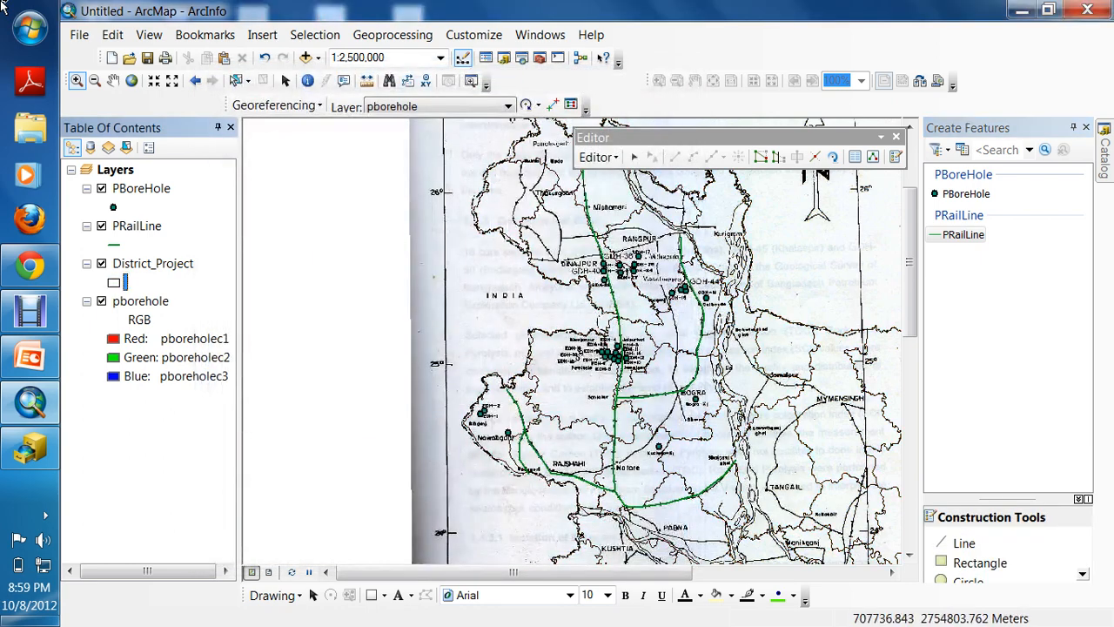
click(101, 300)
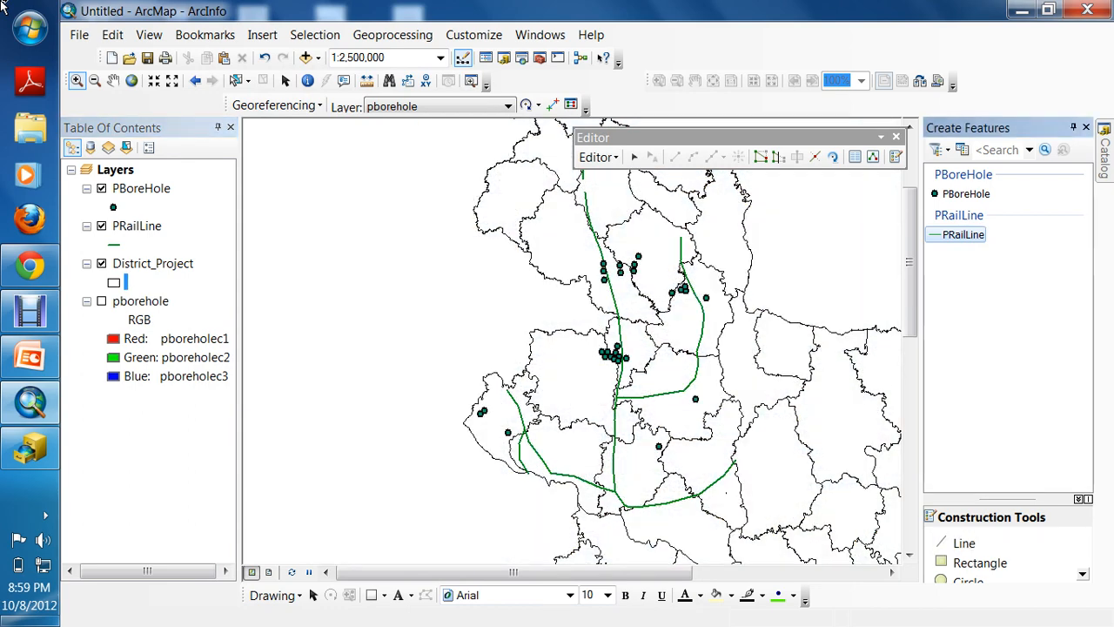
Select northwestern district polygons one after another, including the districts crossed by the main rail line
click(113, 81)
drag(598, 274, 589, 319)
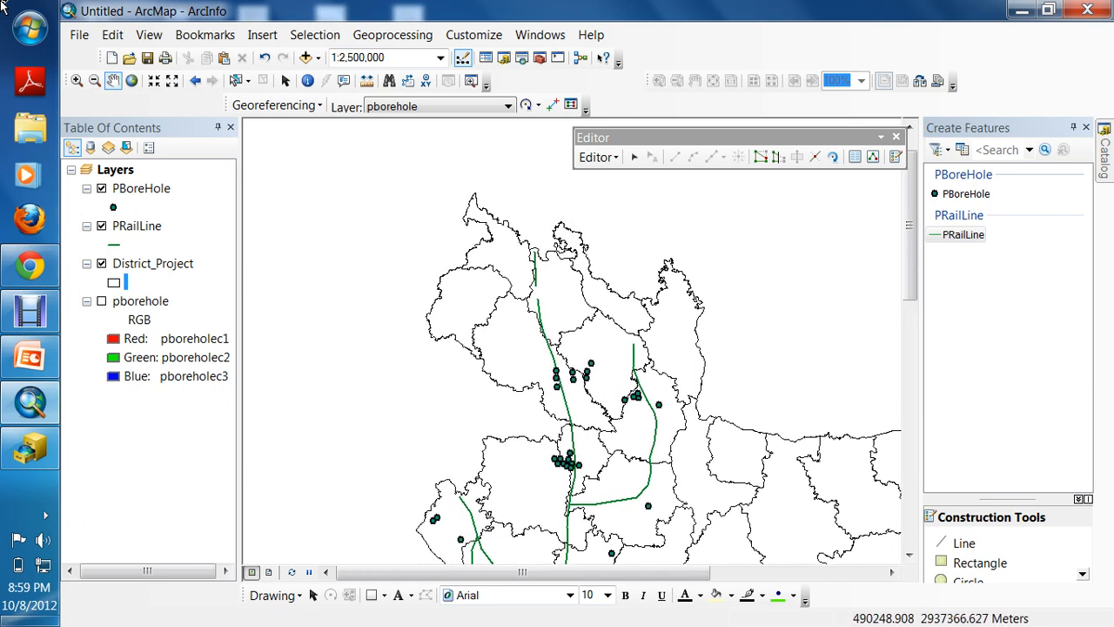
click(235, 80)
click(465, 304)
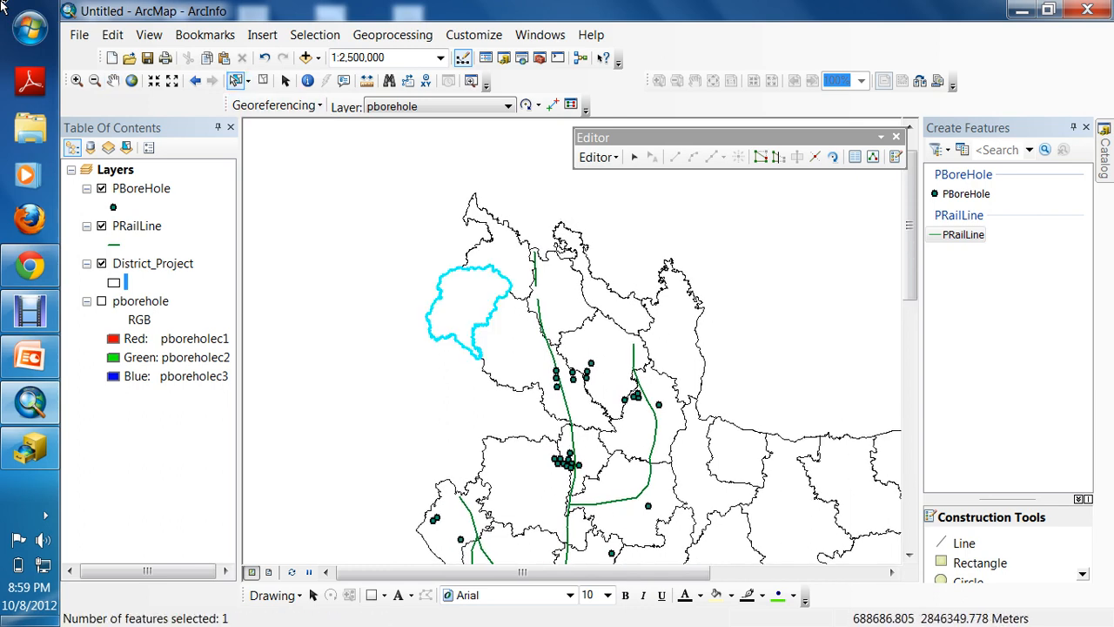
click(551, 349)
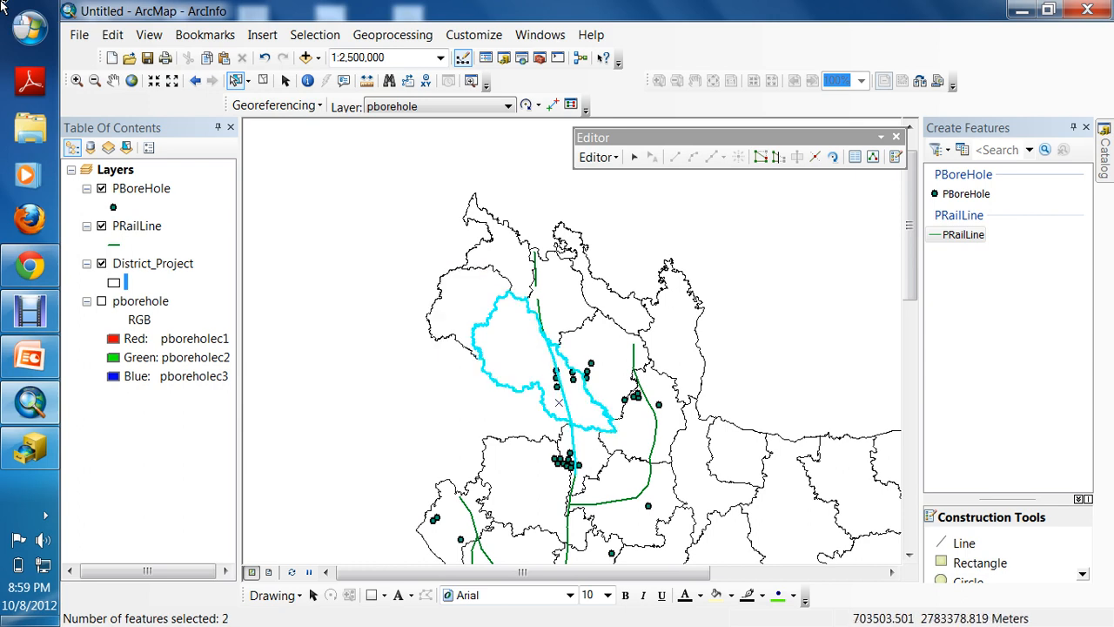
click(572, 445)
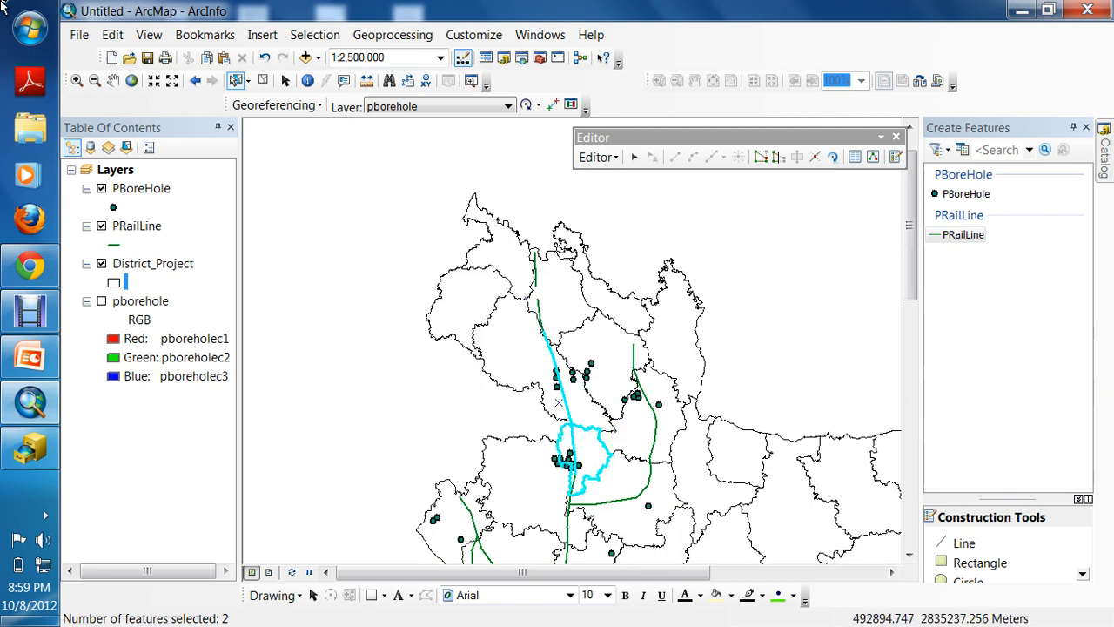
Hide District_Project and select the Bogra rail line, followed by the northernmost borehole
click(101, 263)
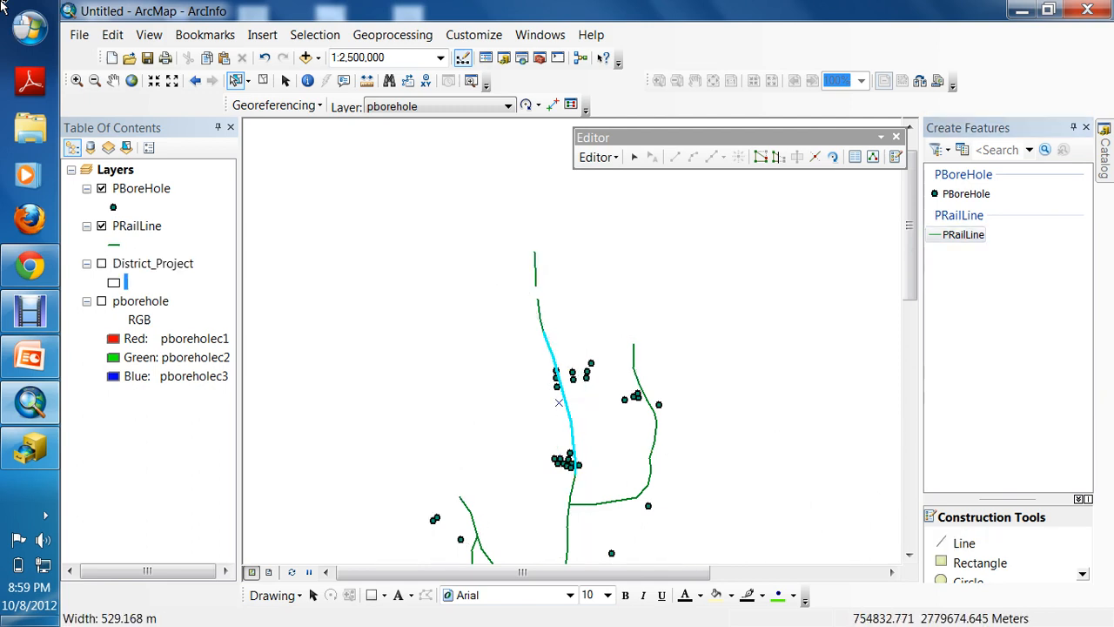
click(613, 436)
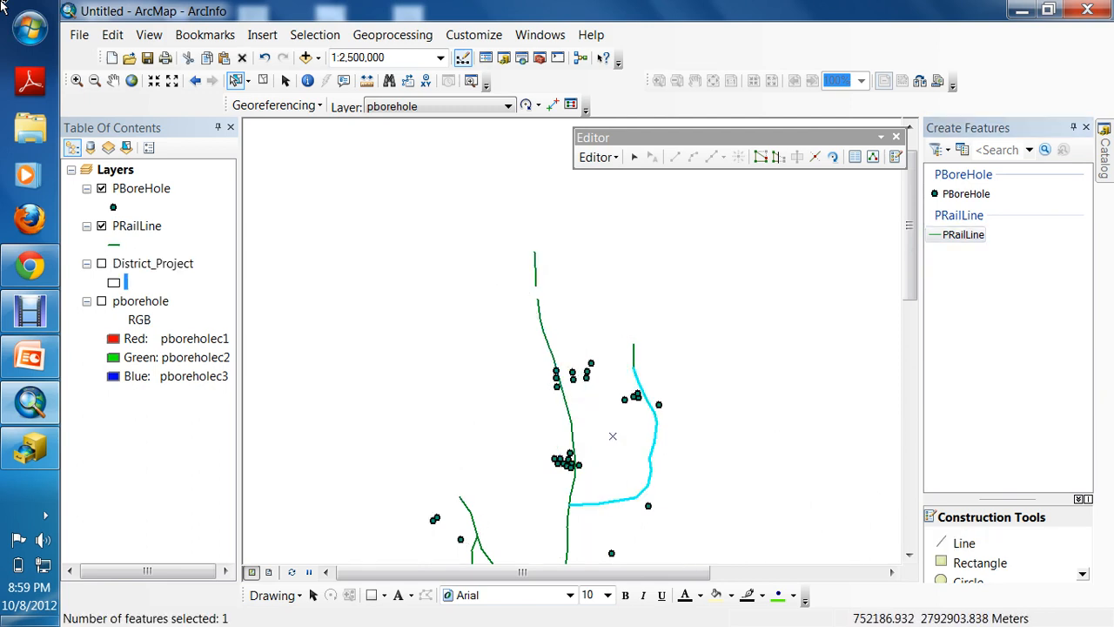
click(591, 363)
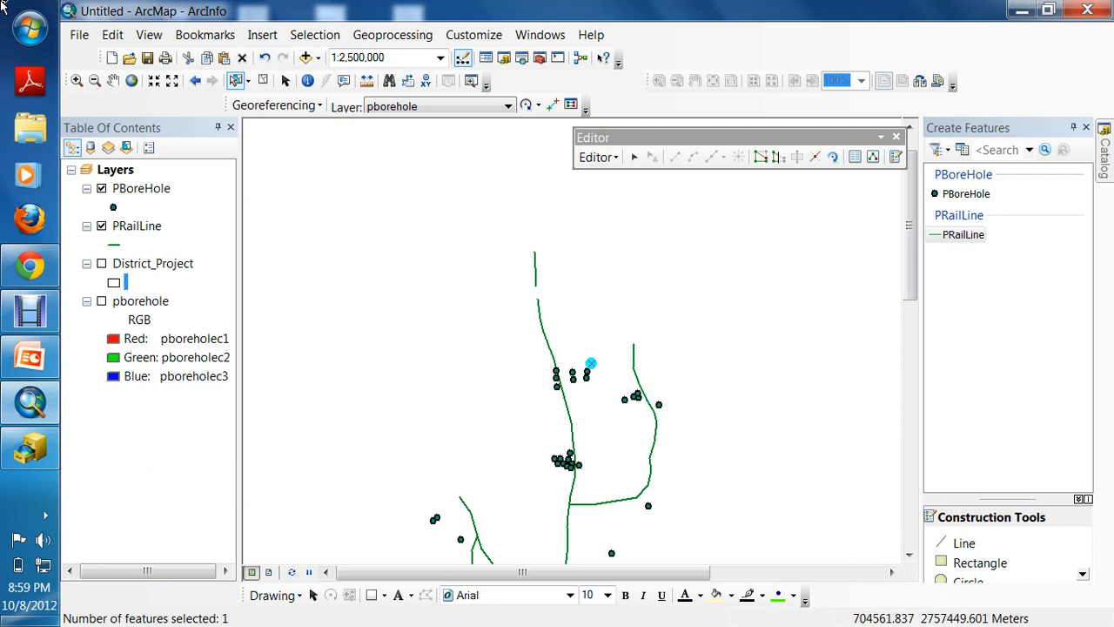
Fit the digitized rail lines and boreholes in the map view and clear the feature selection
click(132, 81)
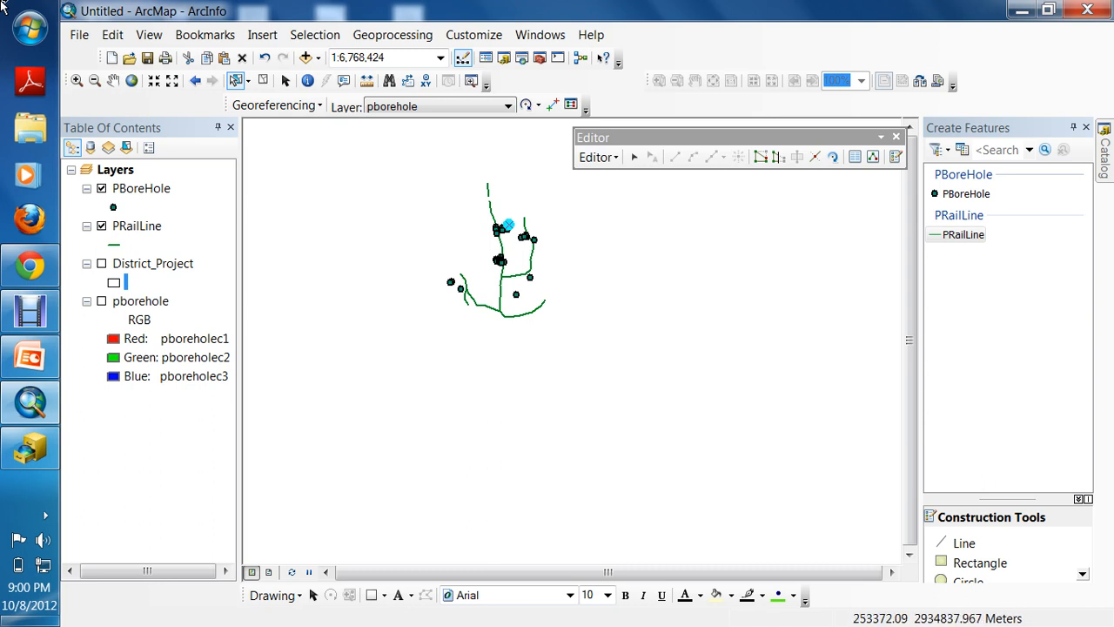
click(76, 81)
drag(404, 153, 653, 353)
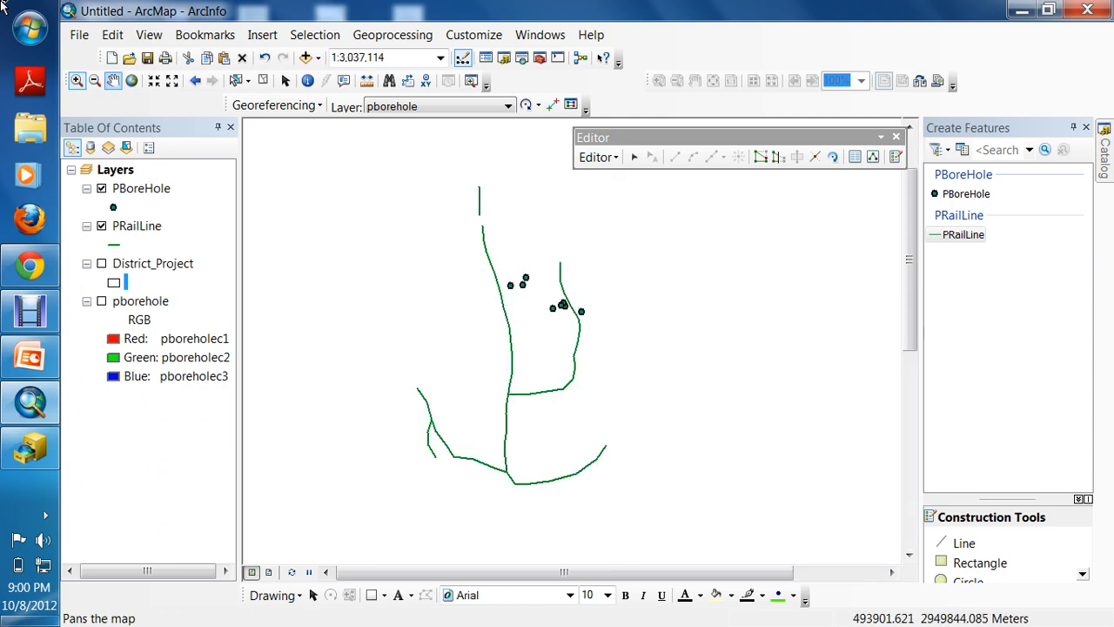
click(113, 81)
drag(366, 209, 398, 240)
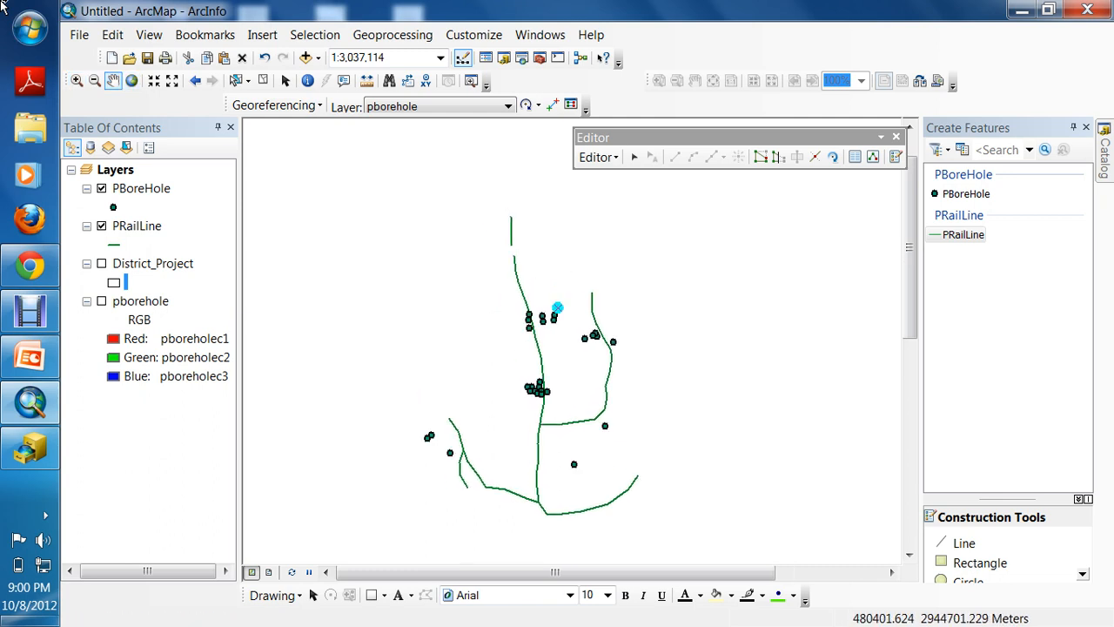
click(262, 80)
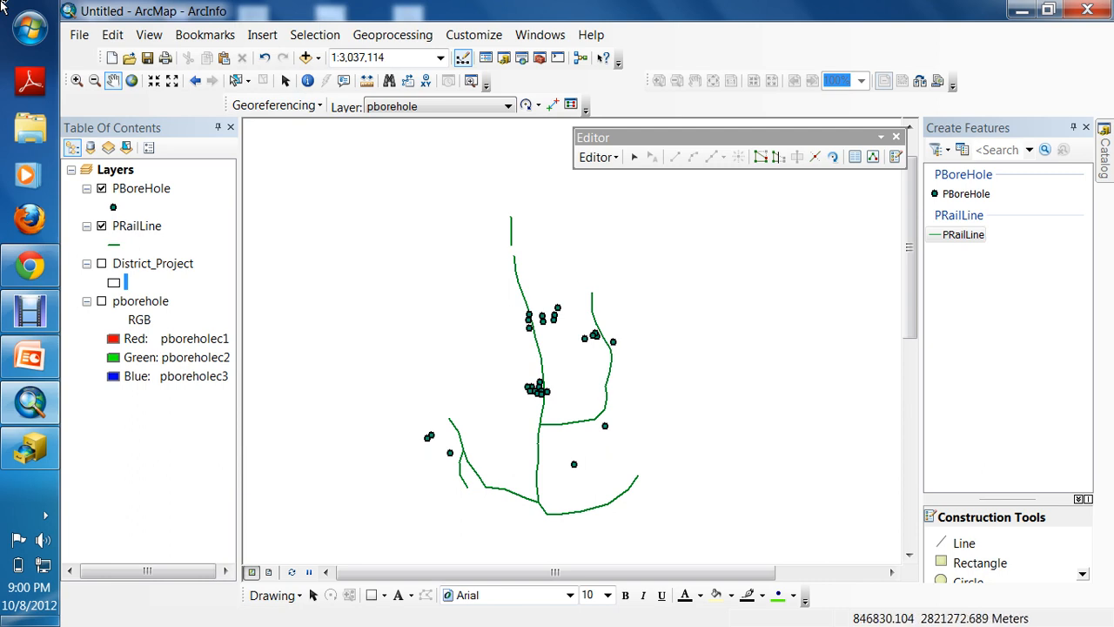
drag(557, 383, 538, 363)
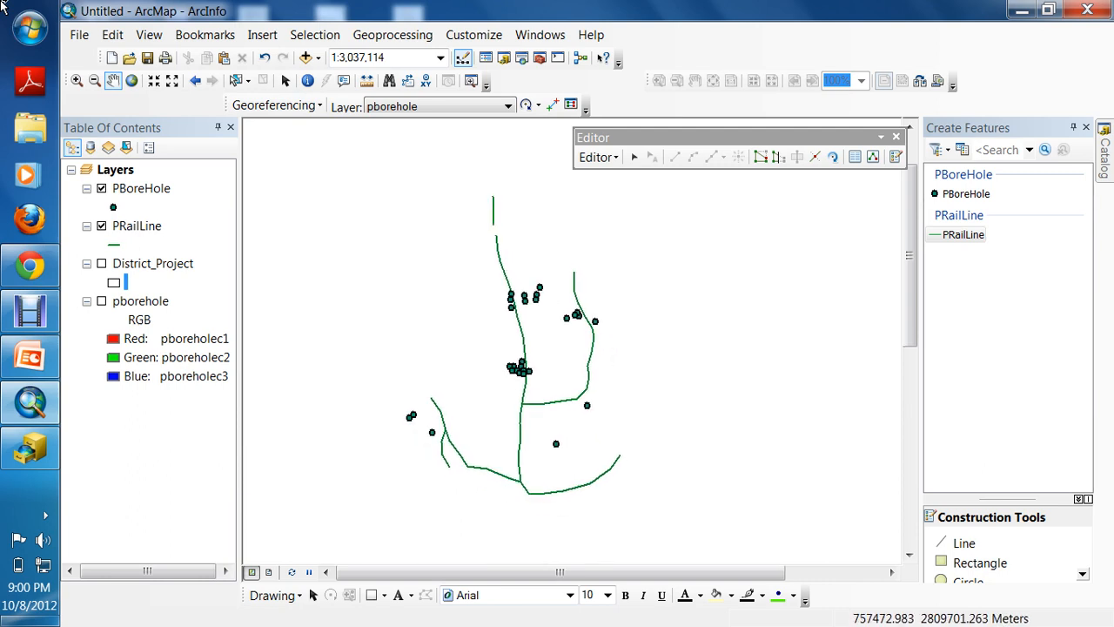